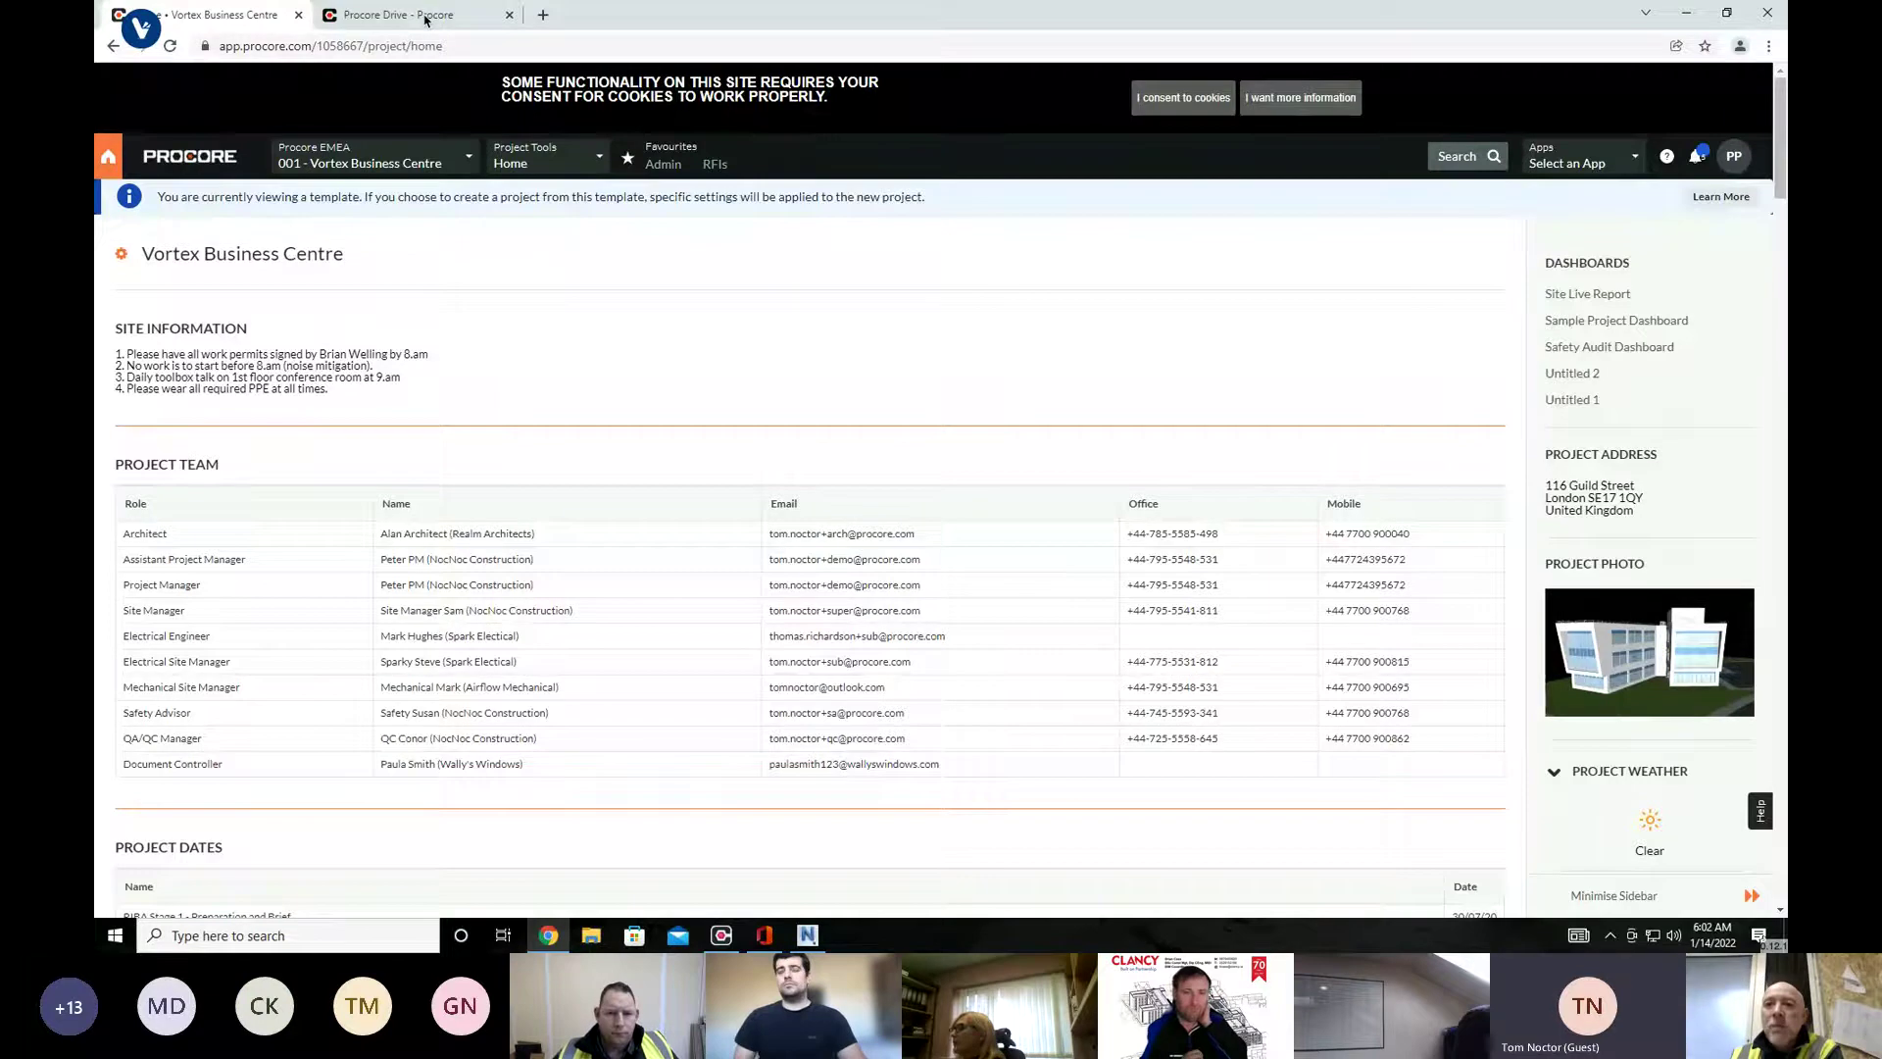
Switch to the Procore Drive support page, select its web address and look over the download information and guide links
{"action": "left_click", "coordinate": [424, 18]}
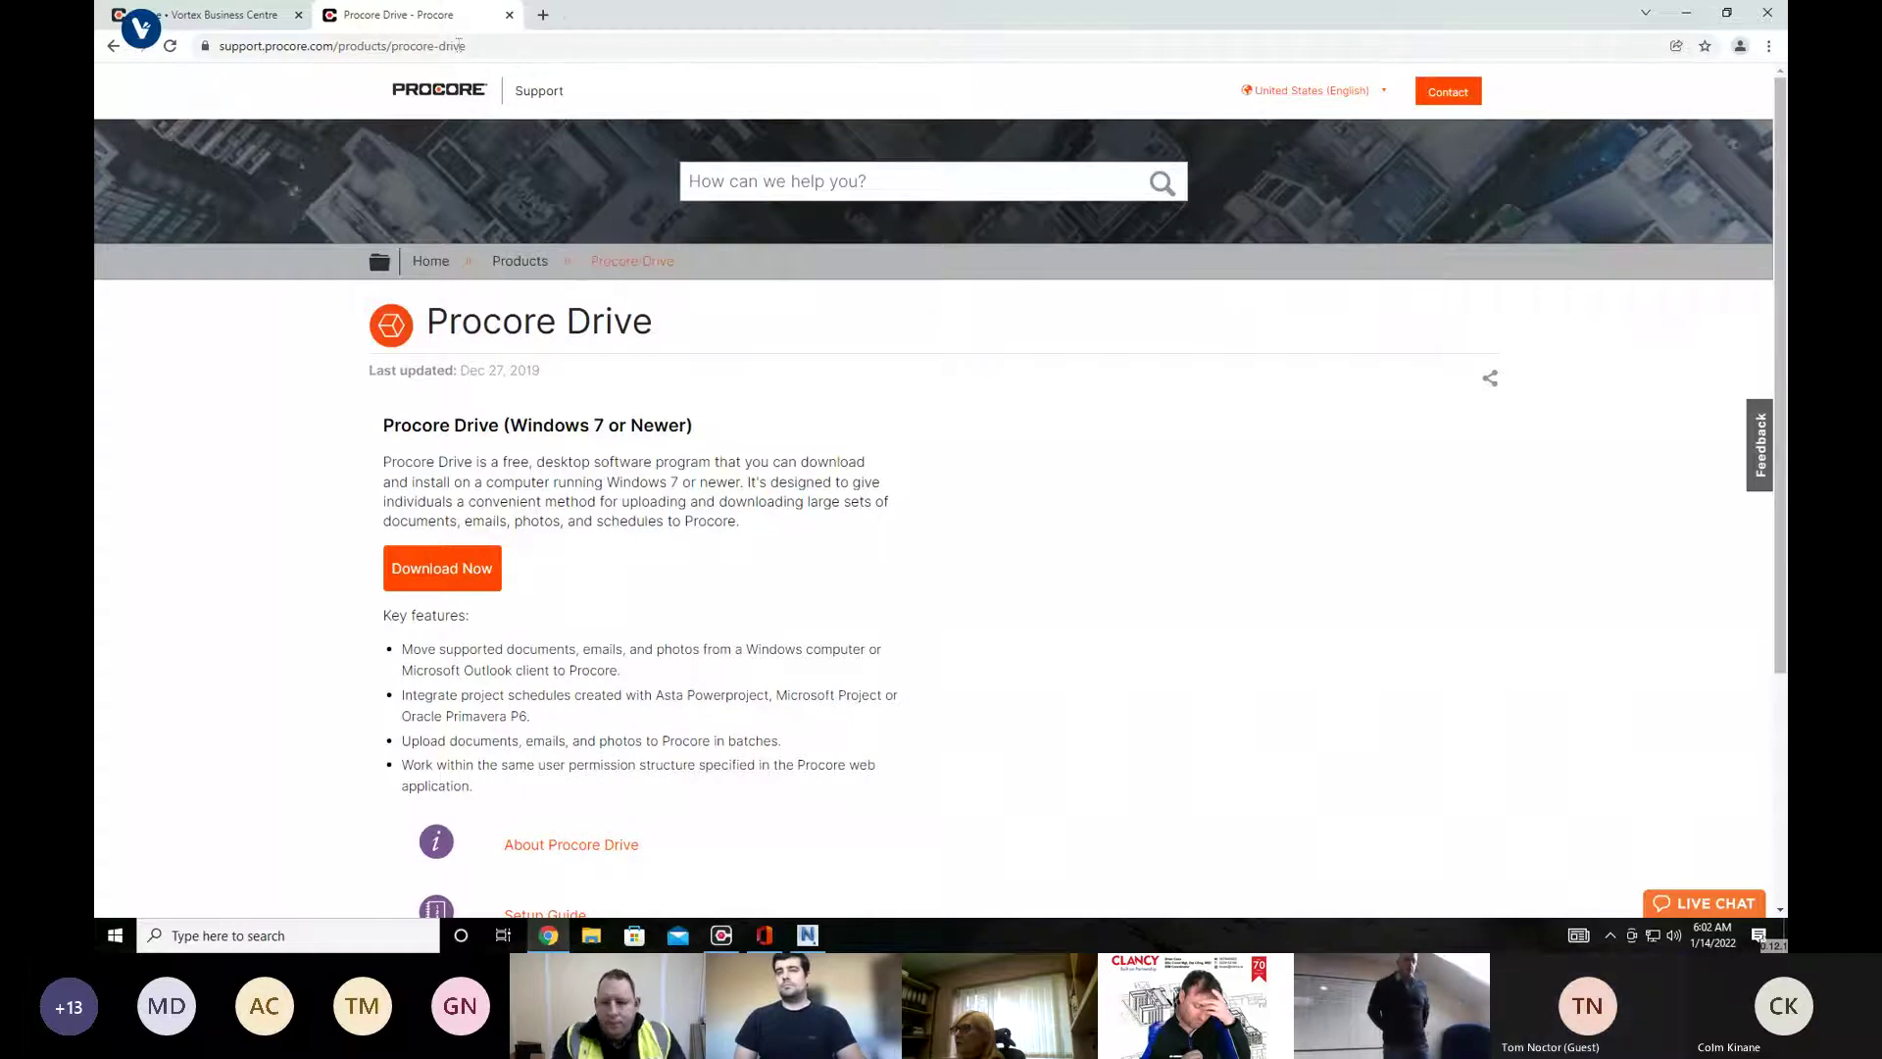
{"action": "left_click", "coordinate": [460, 48]}
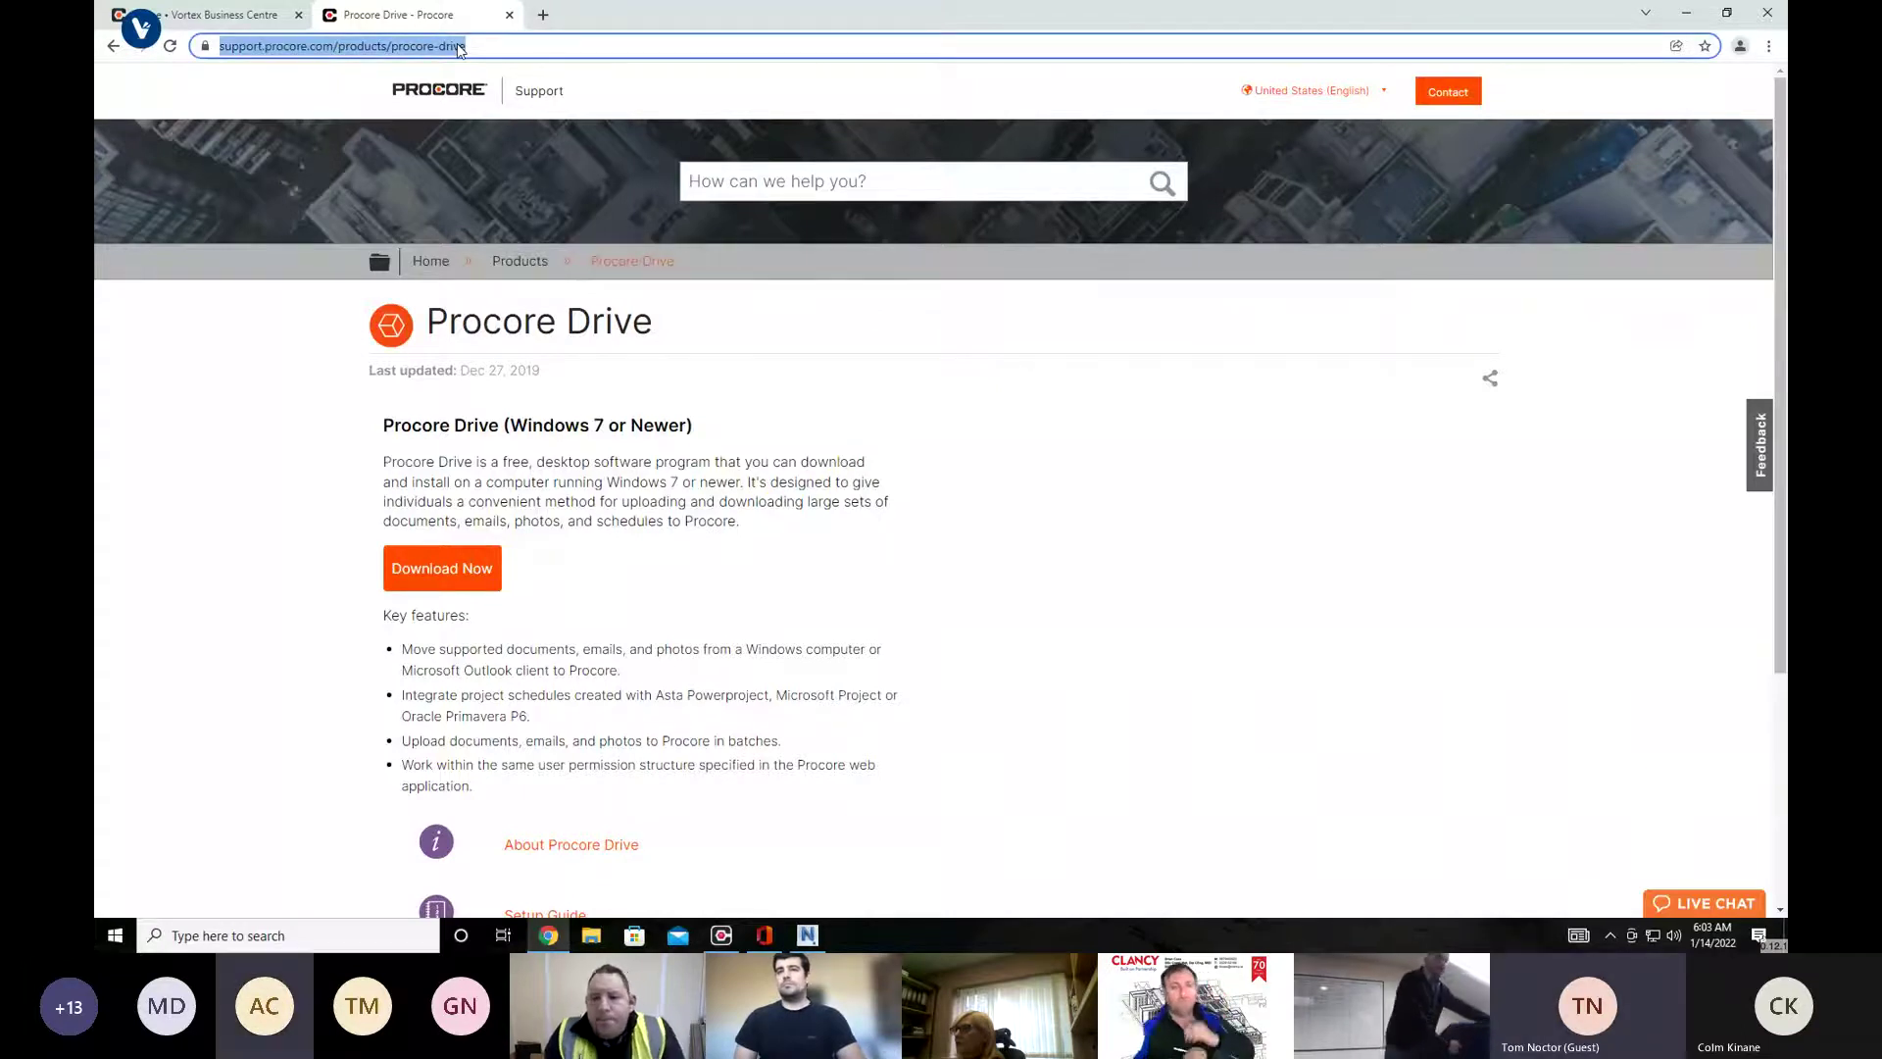
{"action": "type", "text": "c"}
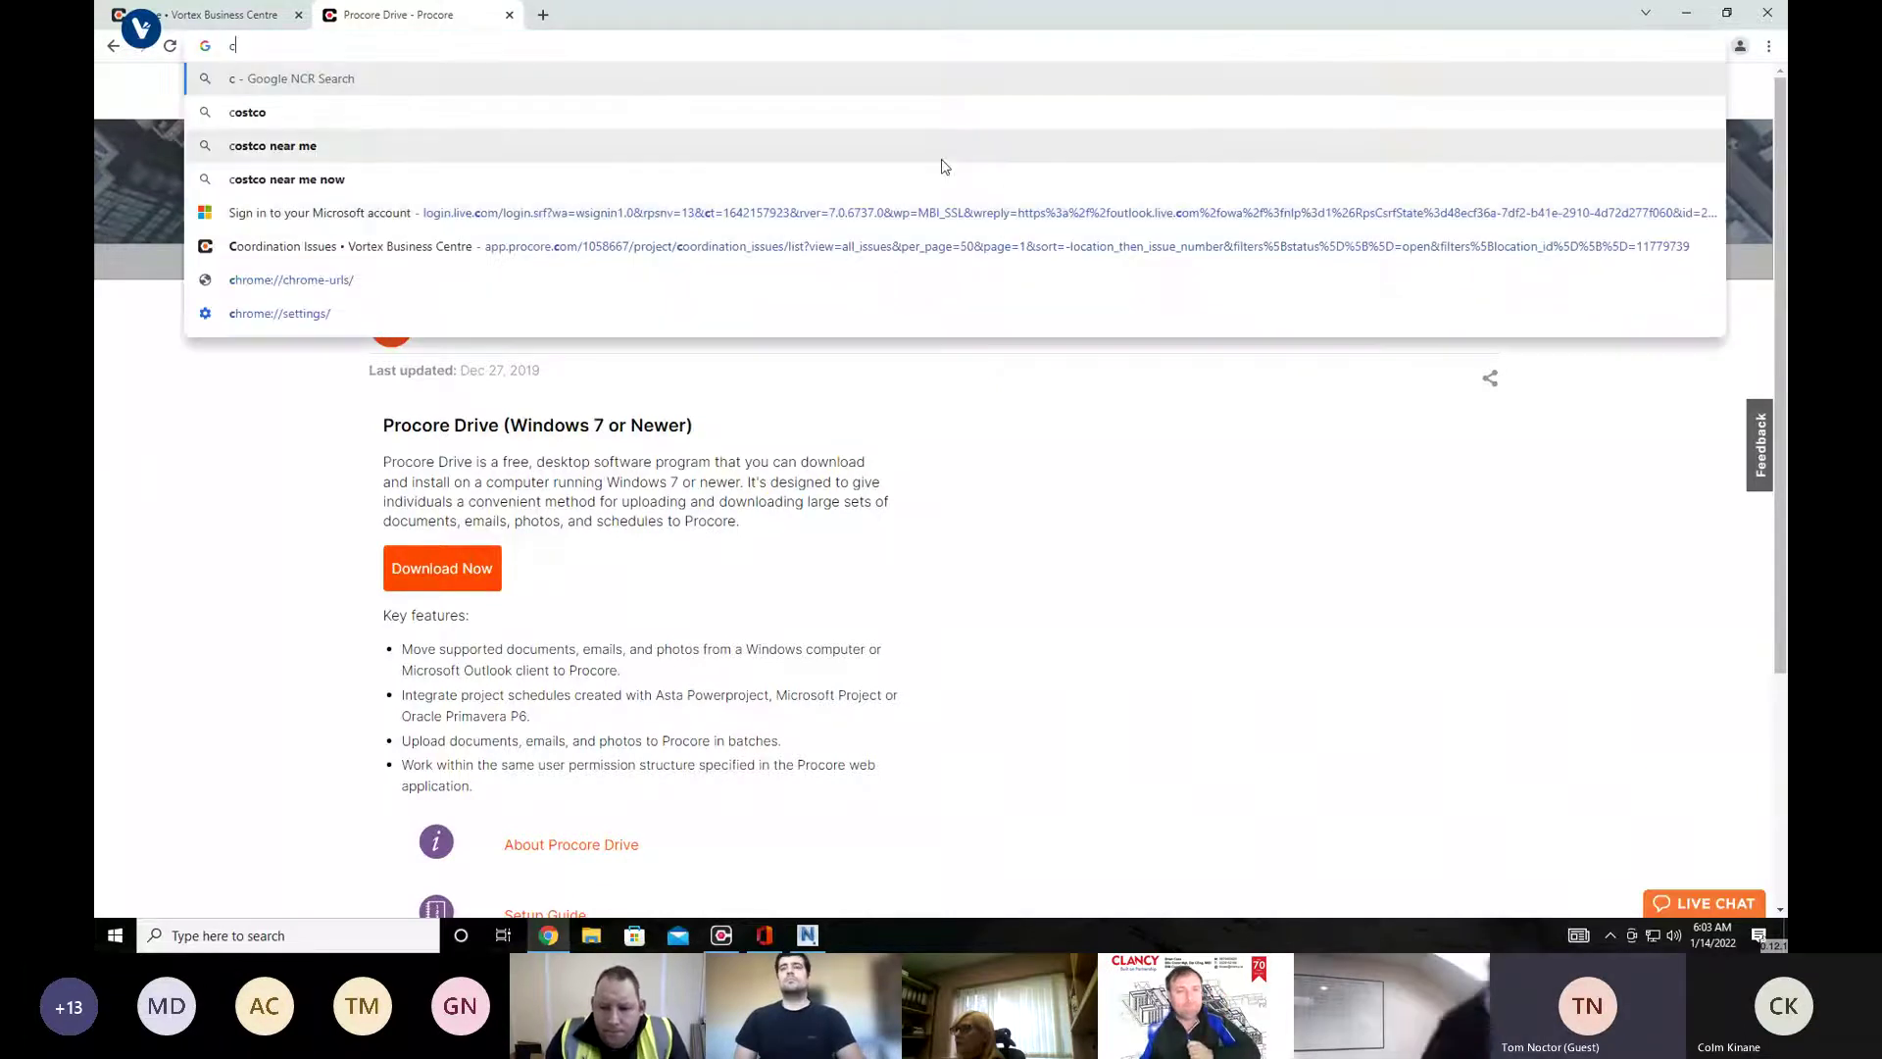
{"action": "left_click", "coordinate": [298, 391]}
{"action": "left_click", "coordinate": [262, 43]}
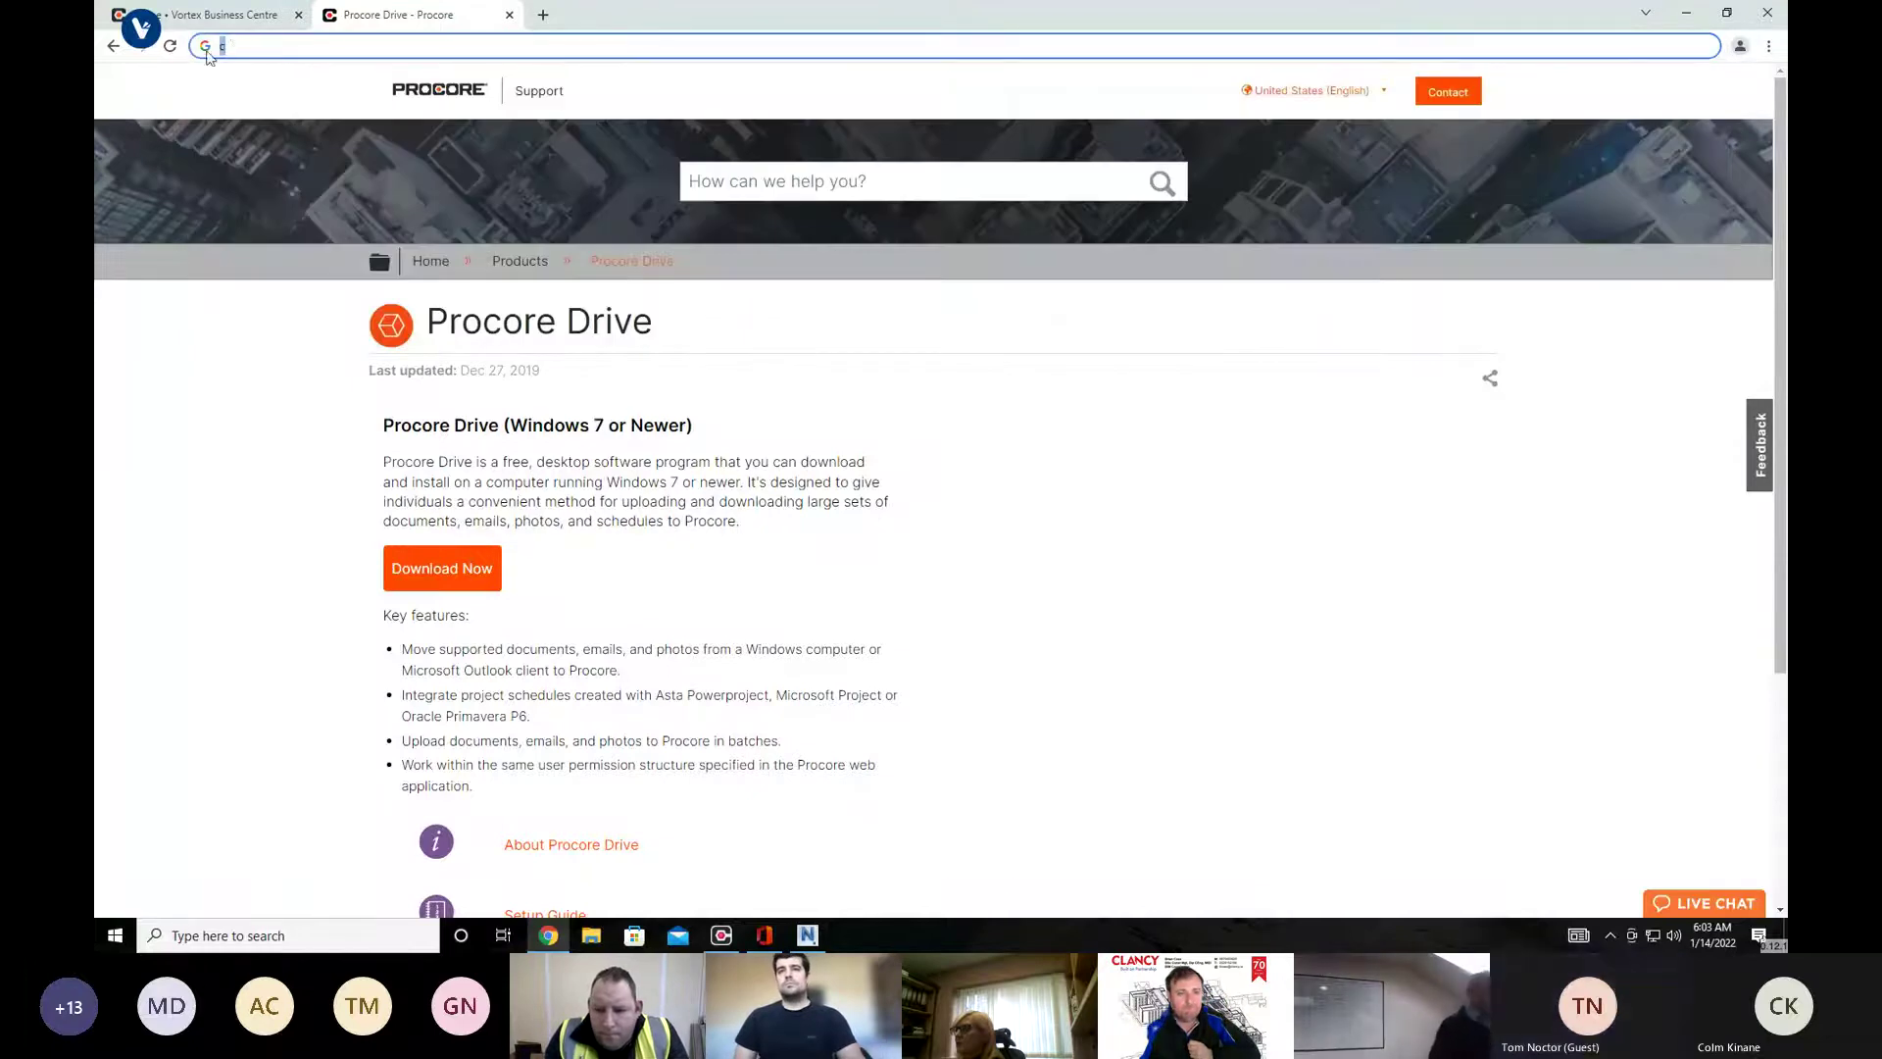
{"action": "key", "text": "F5"}
{"action": "left_click", "coordinate": [273, 47]}
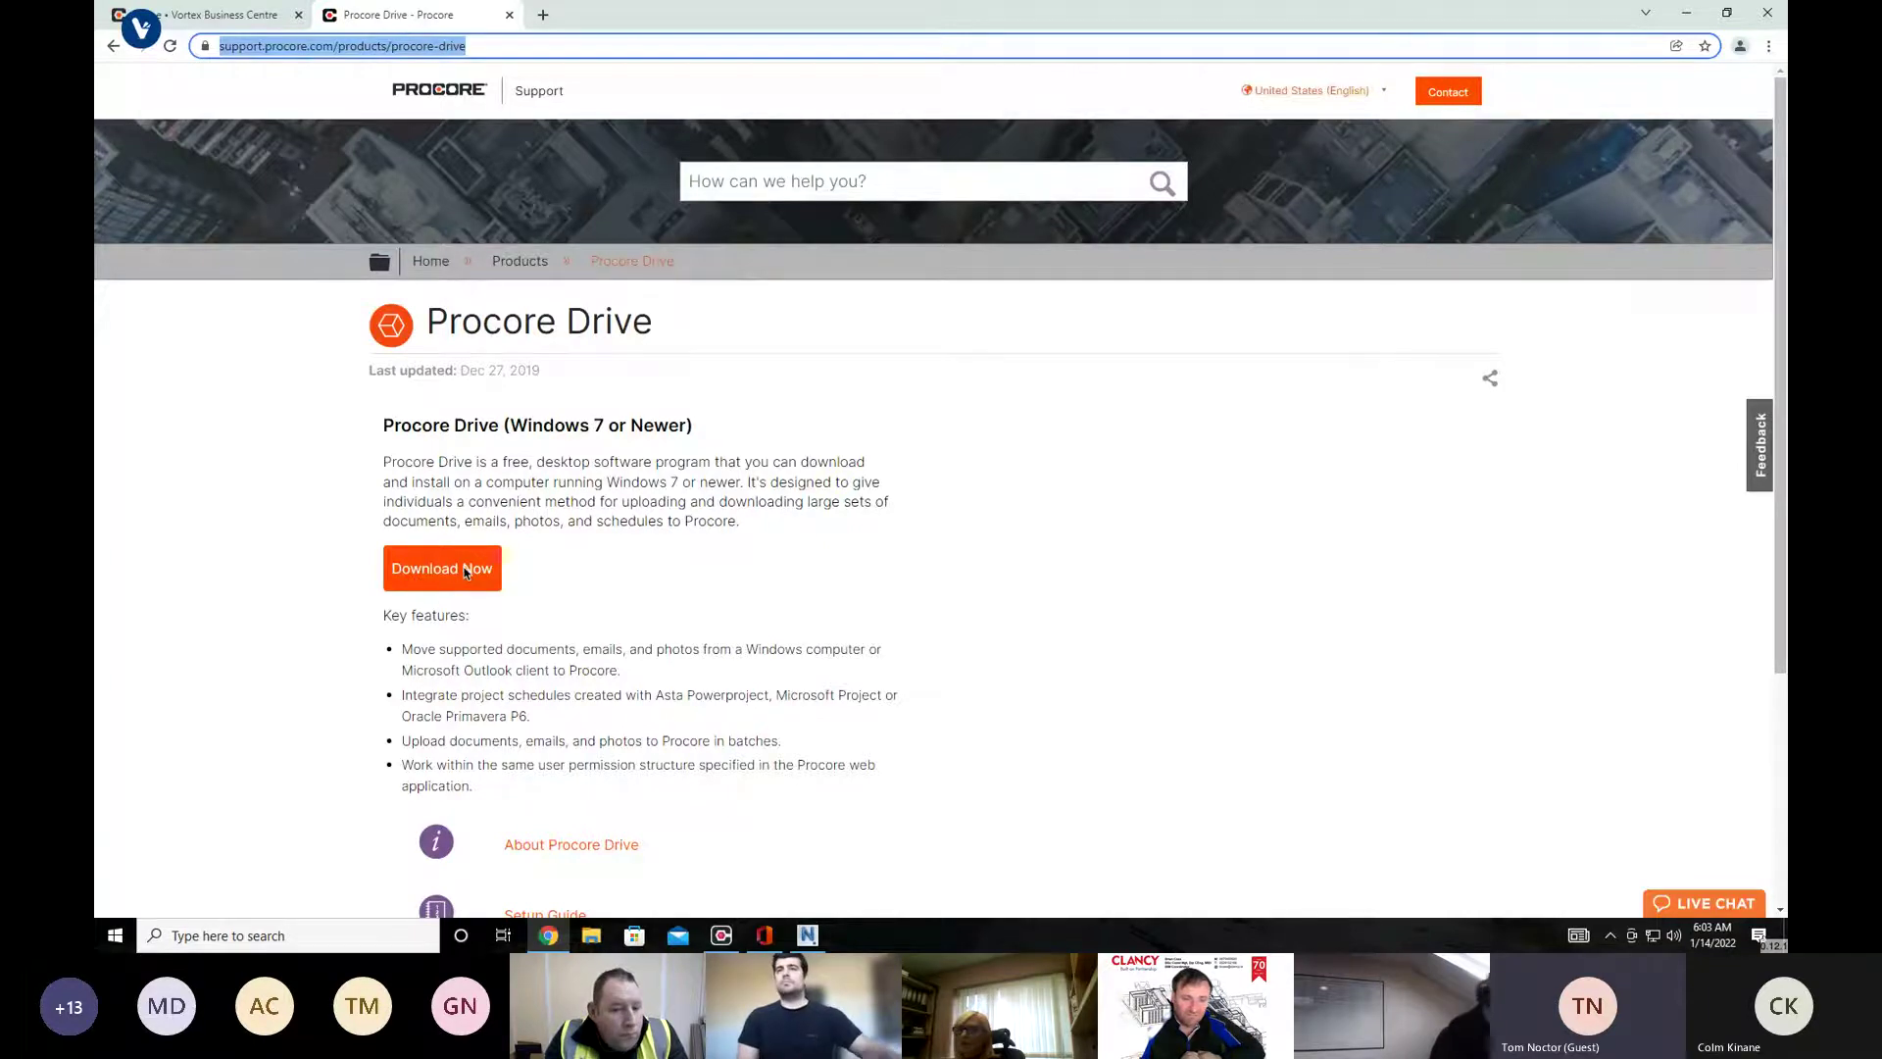
{"action": "scroll", "coordinate": [673, 614], "scroll_direction": "down", "scroll_amount": 2}
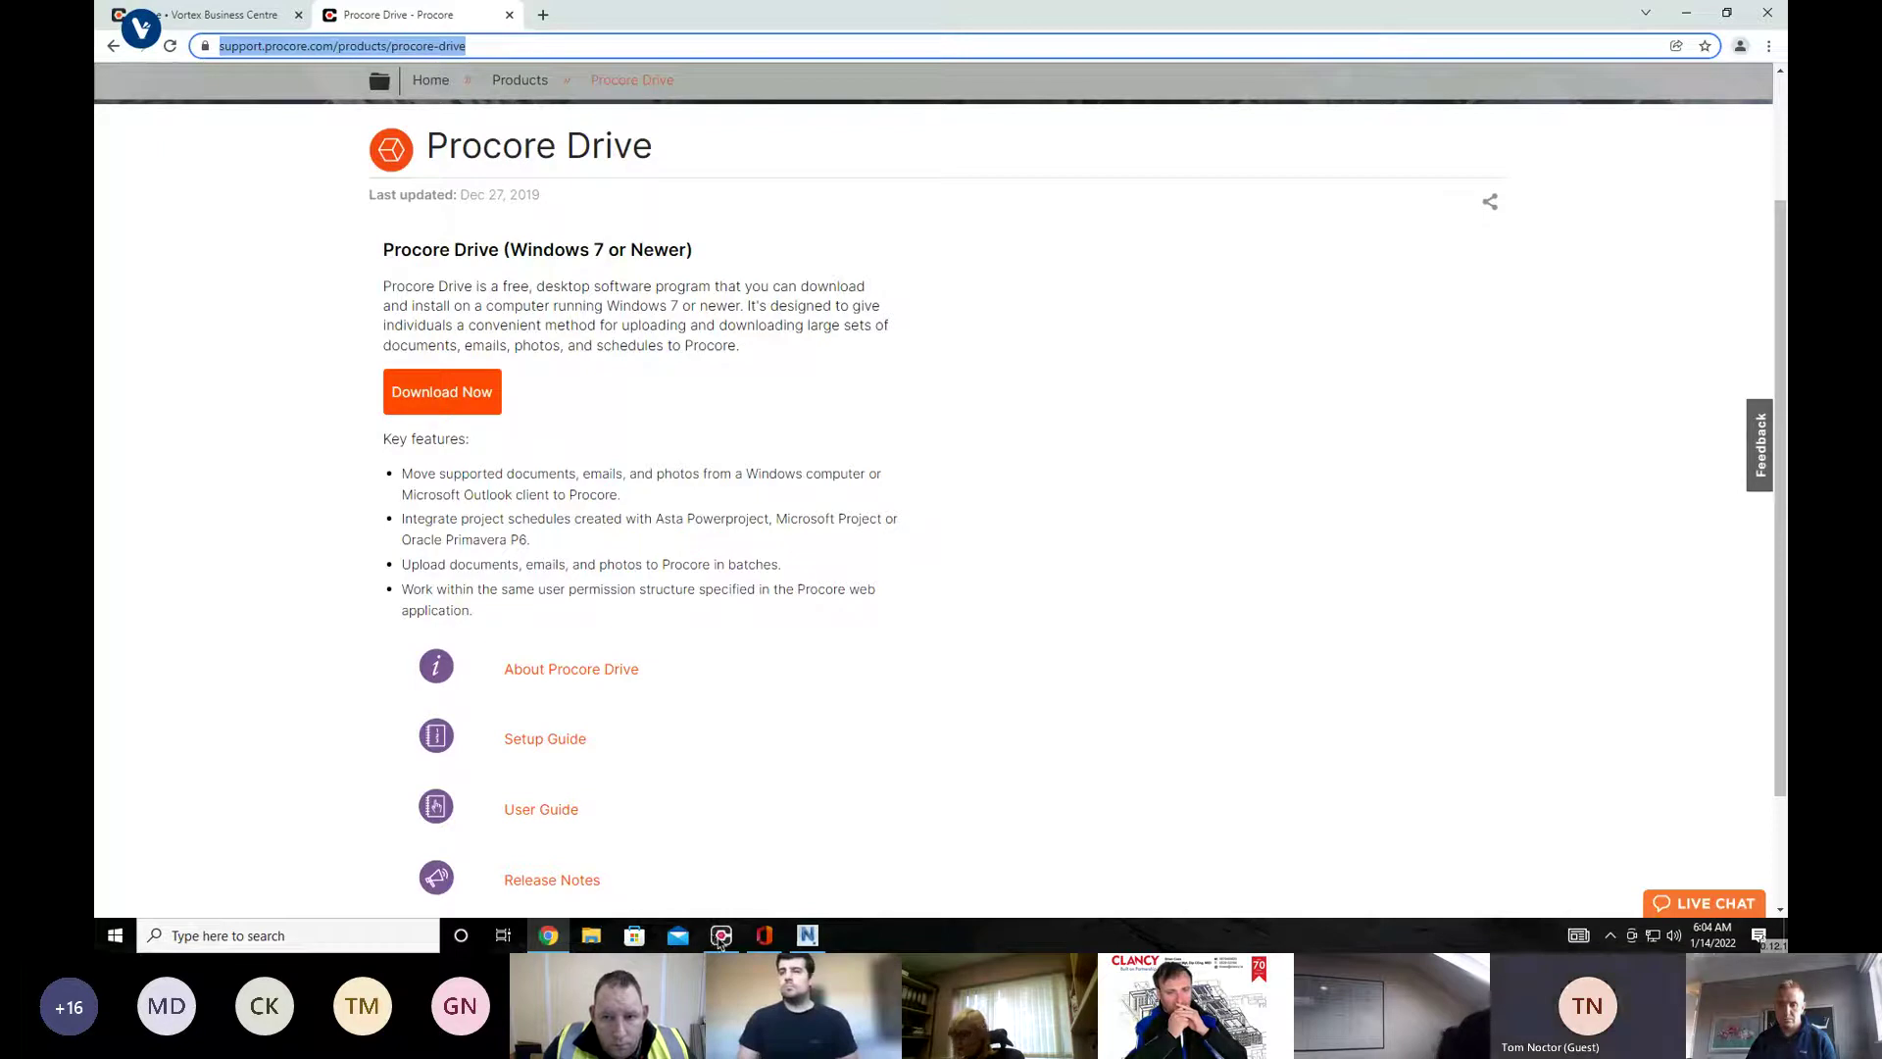
Switch to the Procore Drive desktop app and minimise the browser window behind it
{"action": "mouse_move", "coordinate": [722, 941]}
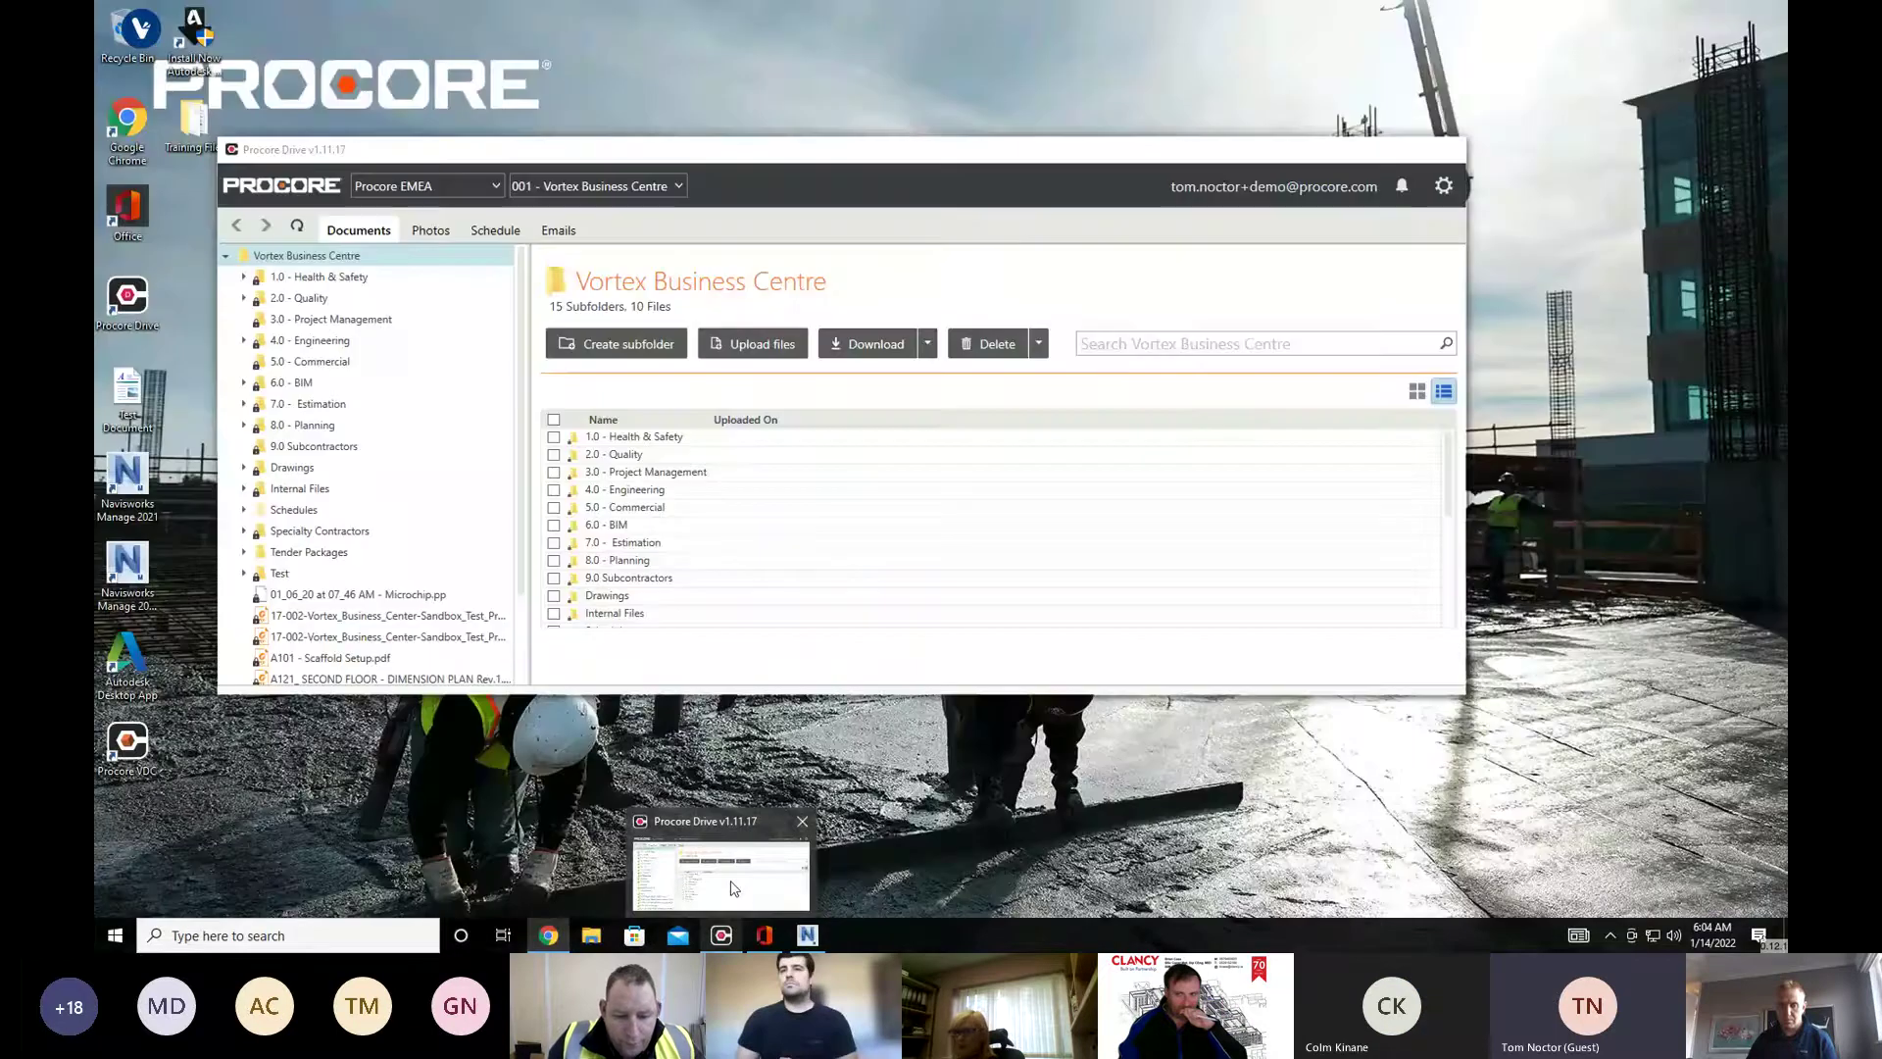
{"action": "left_click", "coordinate": [735, 889]}
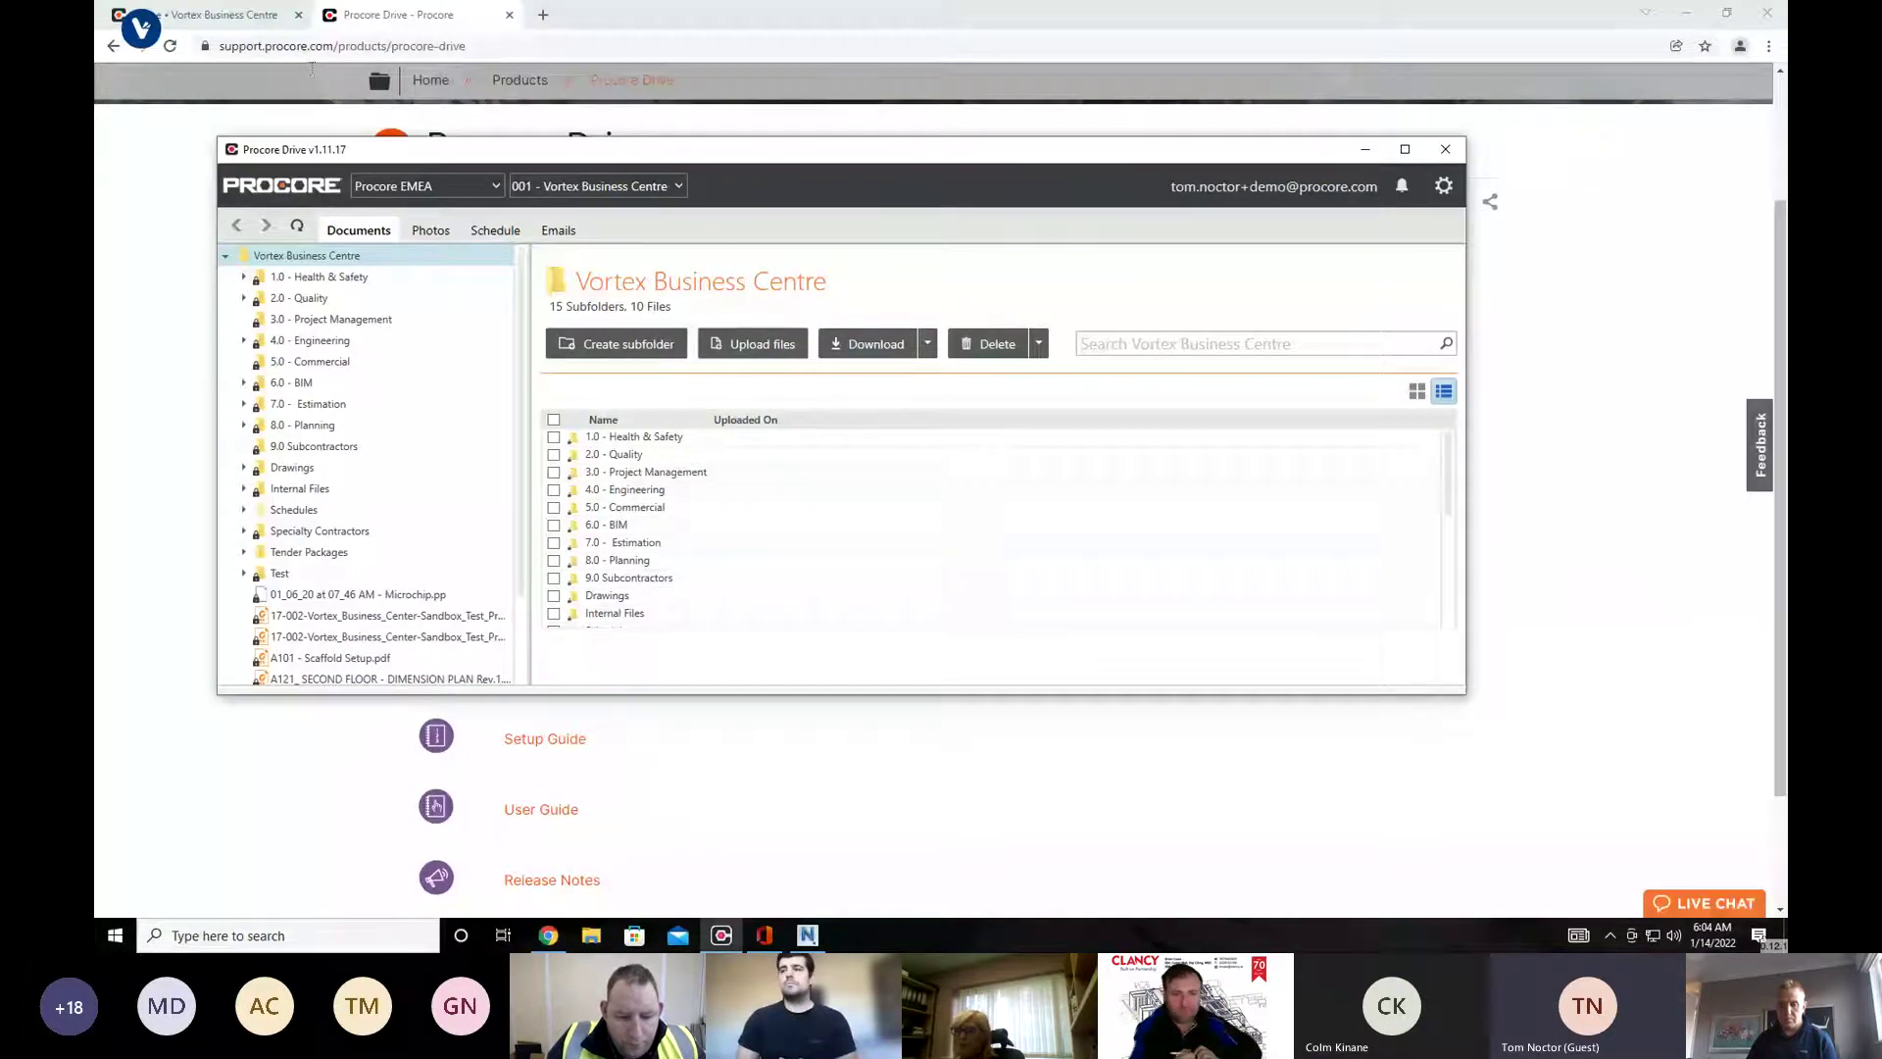
{"action": "left_click", "coordinate": [1684, 18]}
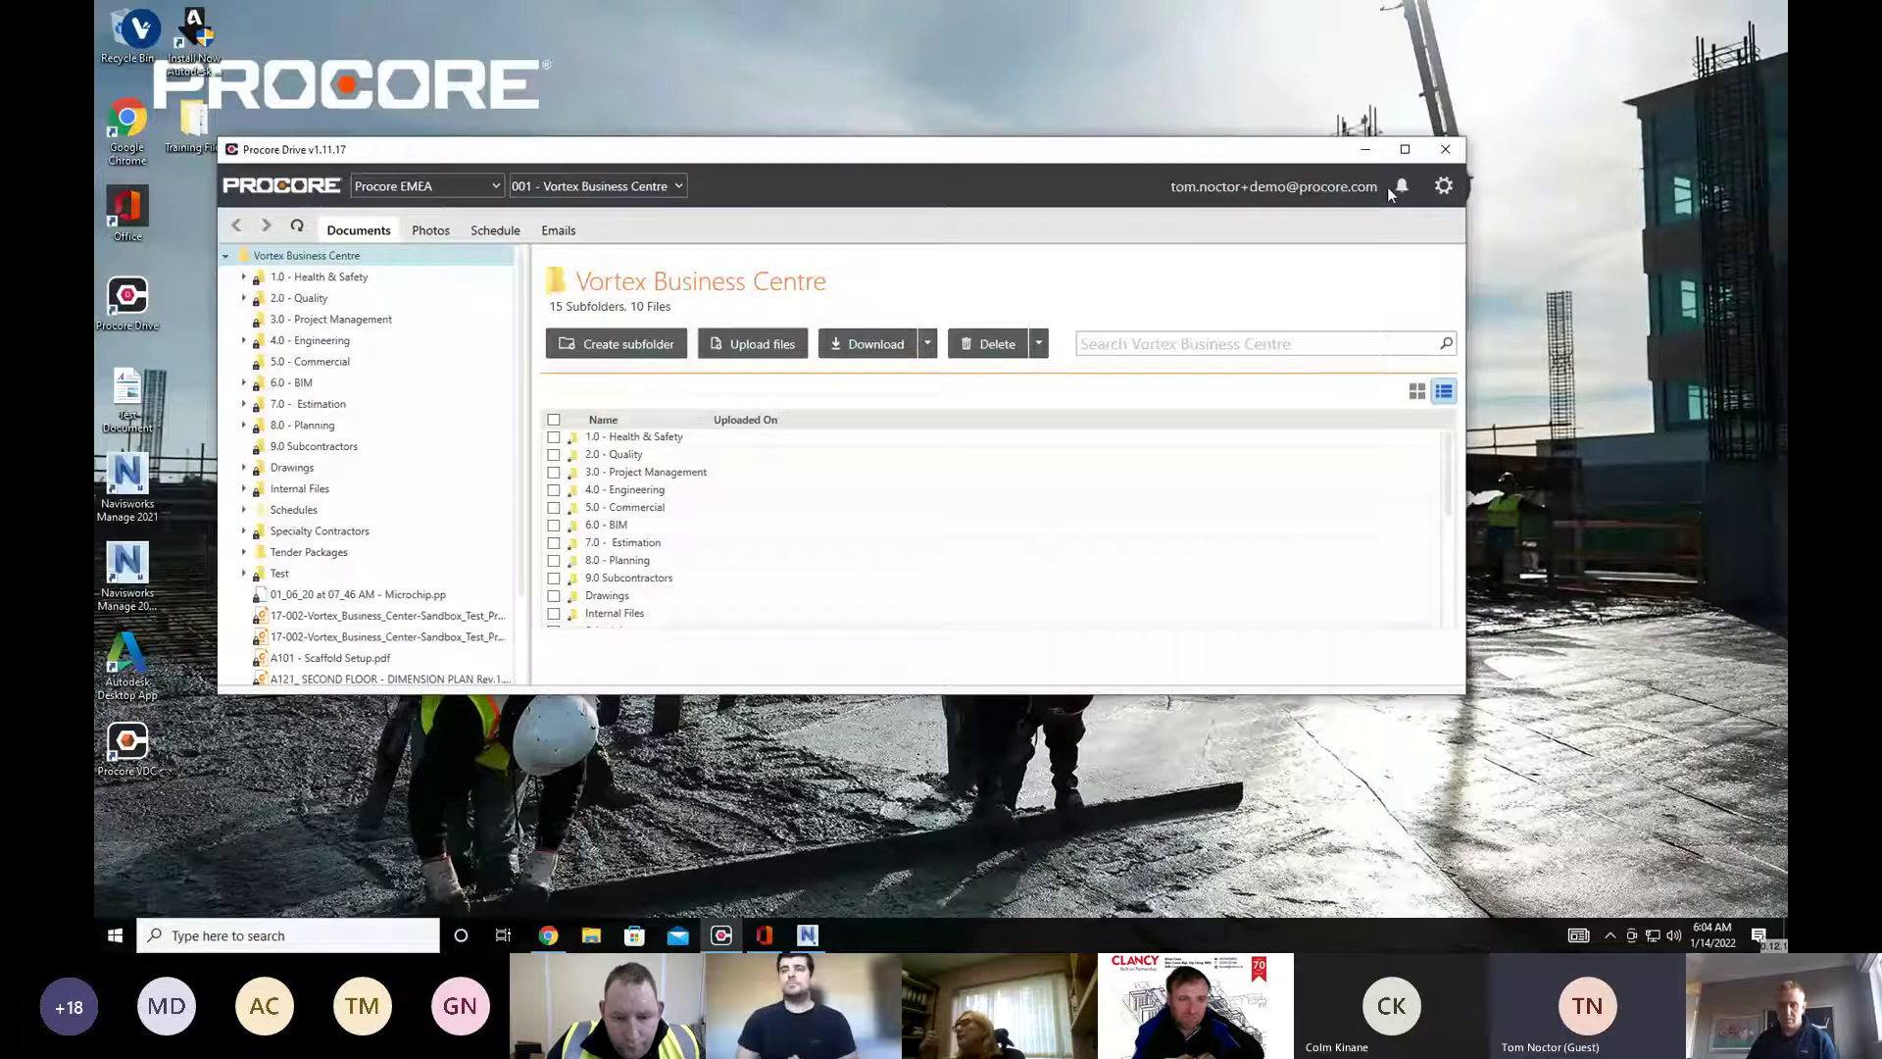
Log out of Procore Drive and log back in with the saved account's email and password
{"action": "left_click", "coordinate": [1441, 191]}
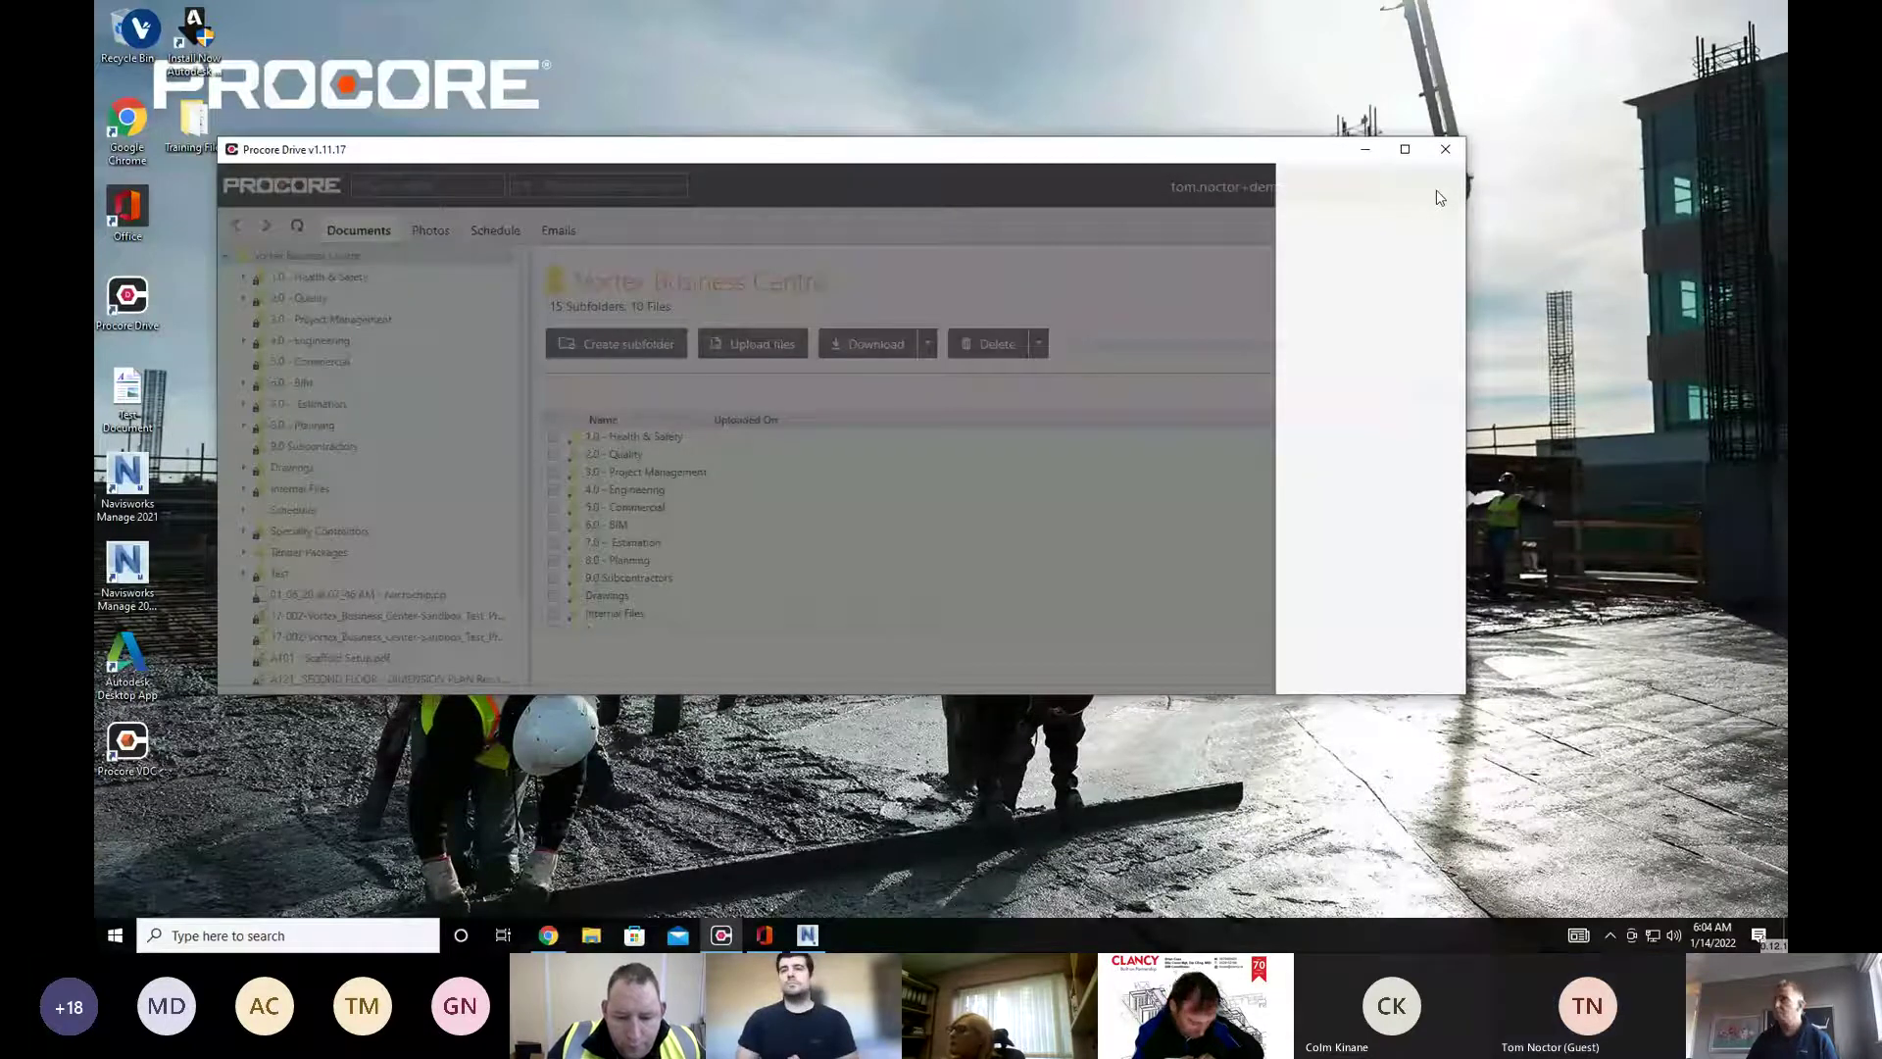
{"action": "left_click", "coordinate": [1439, 196]}
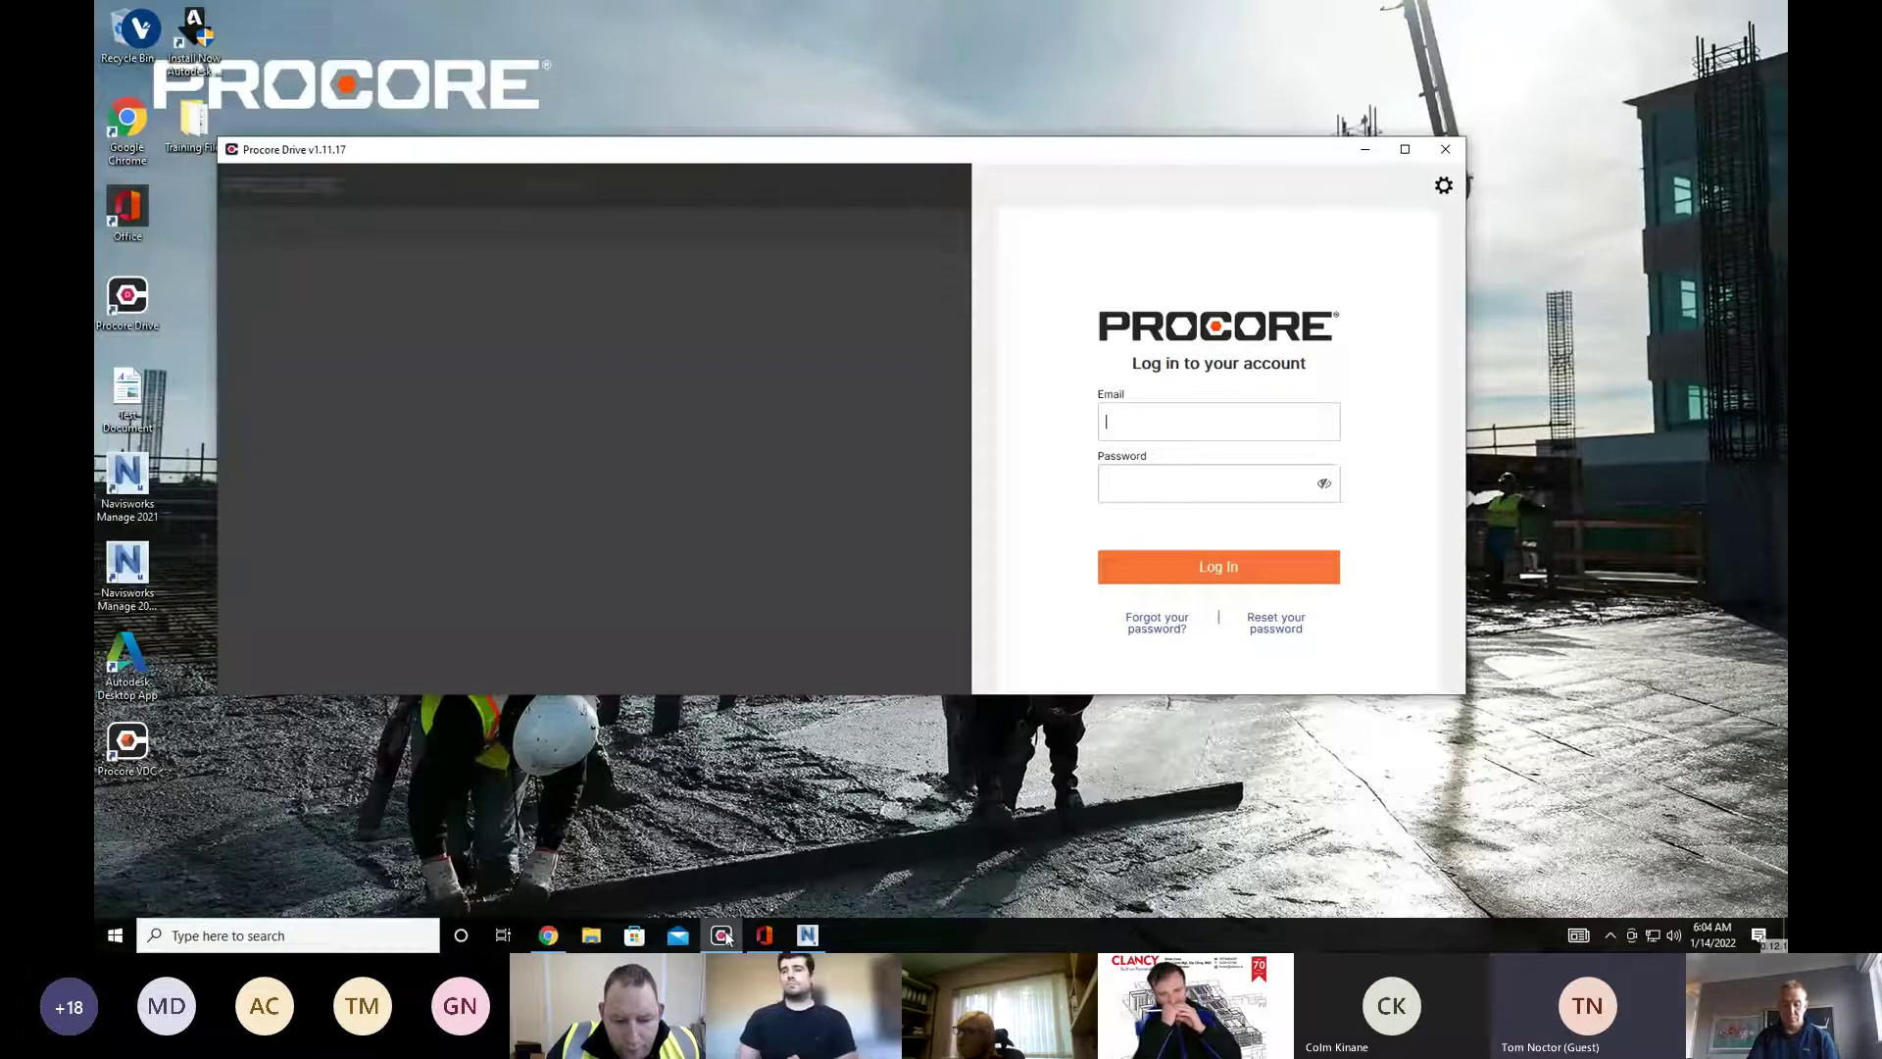
{"action": "left_click", "coordinate": [1147, 424]}
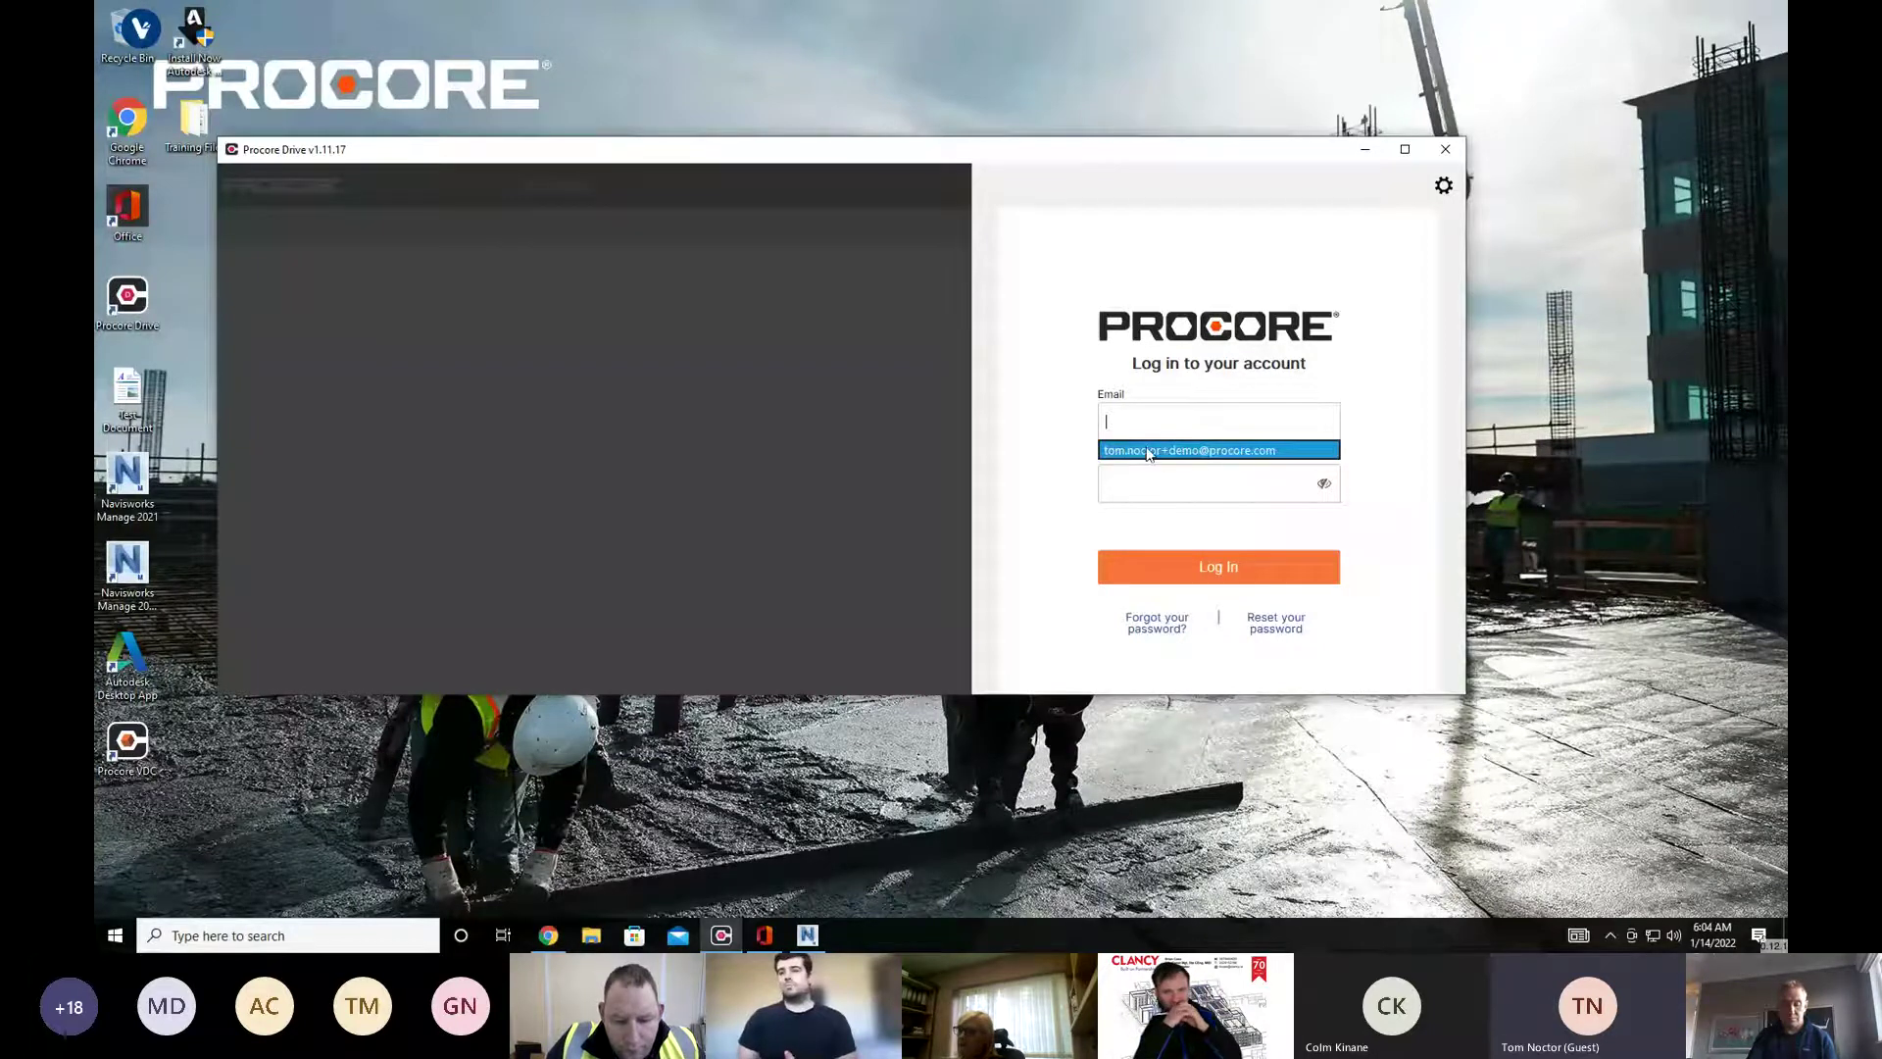
{"action": "left_click", "coordinate": [1149, 451]}
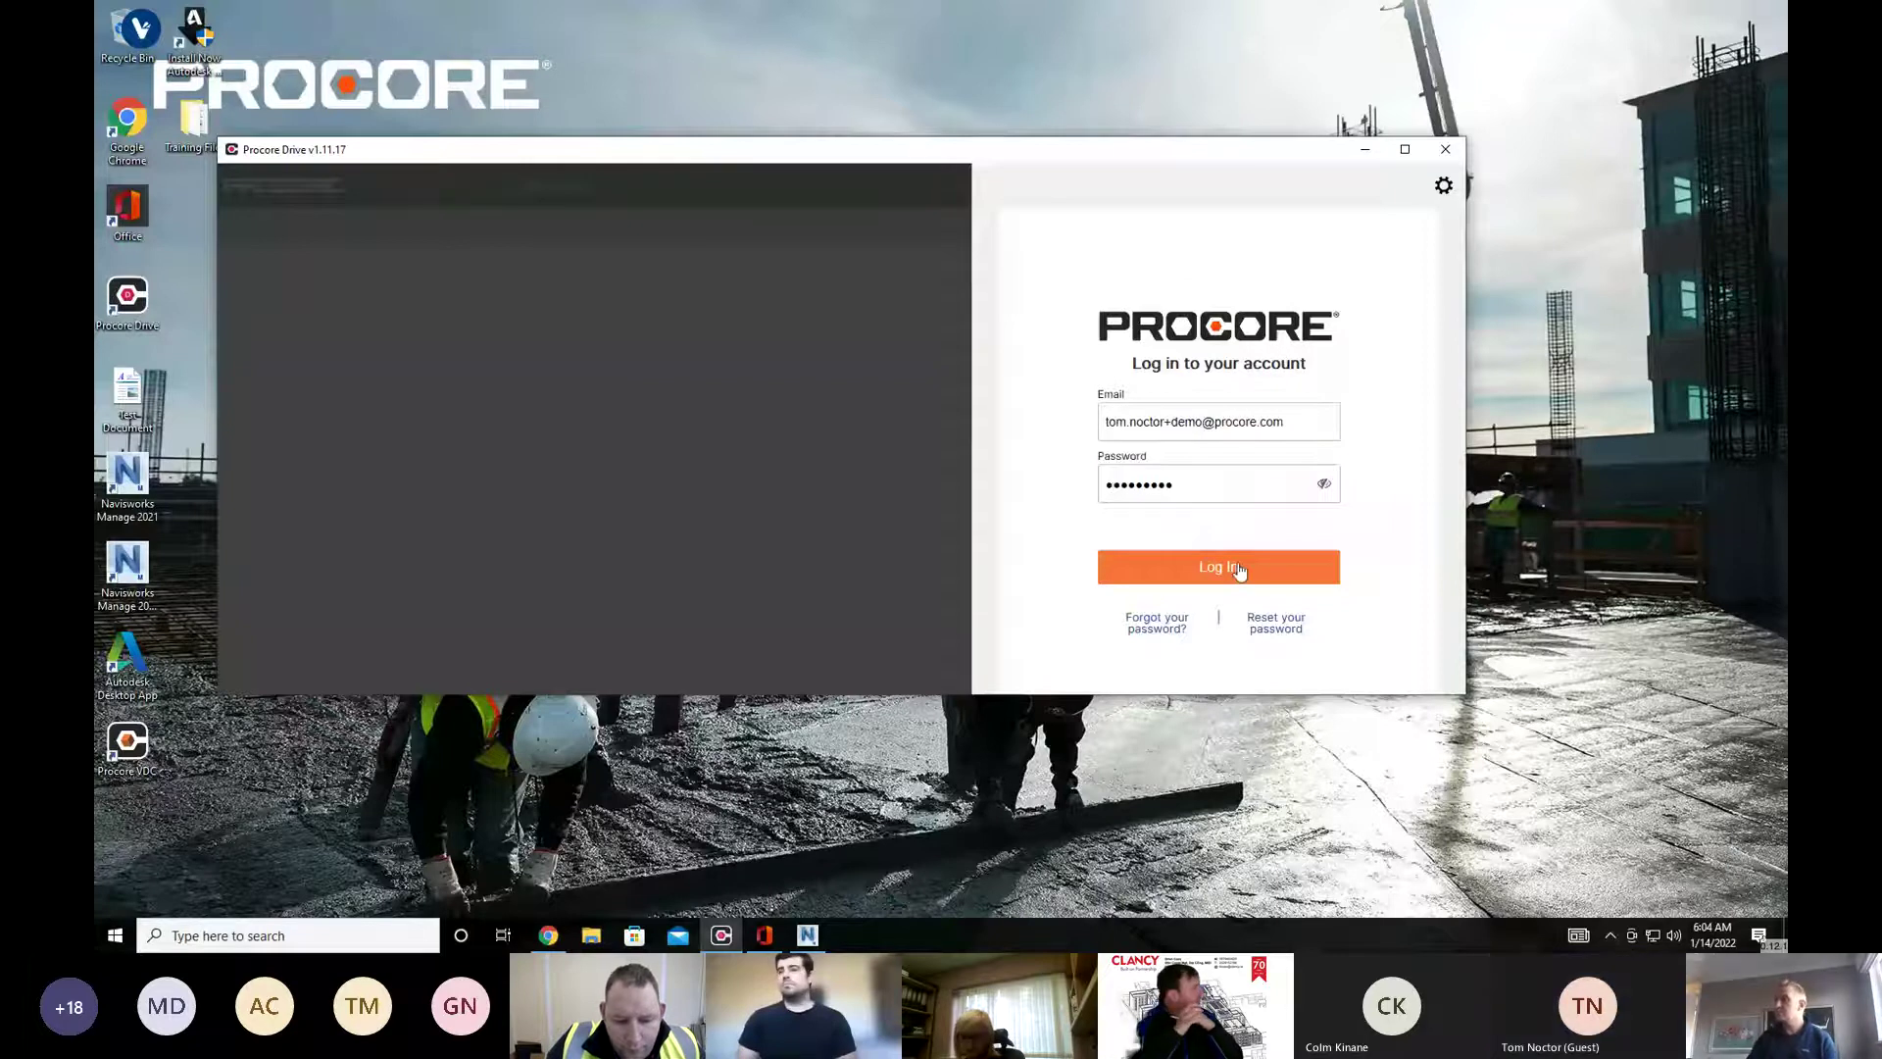
{"action": "left_click", "coordinate": [1239, 568]}
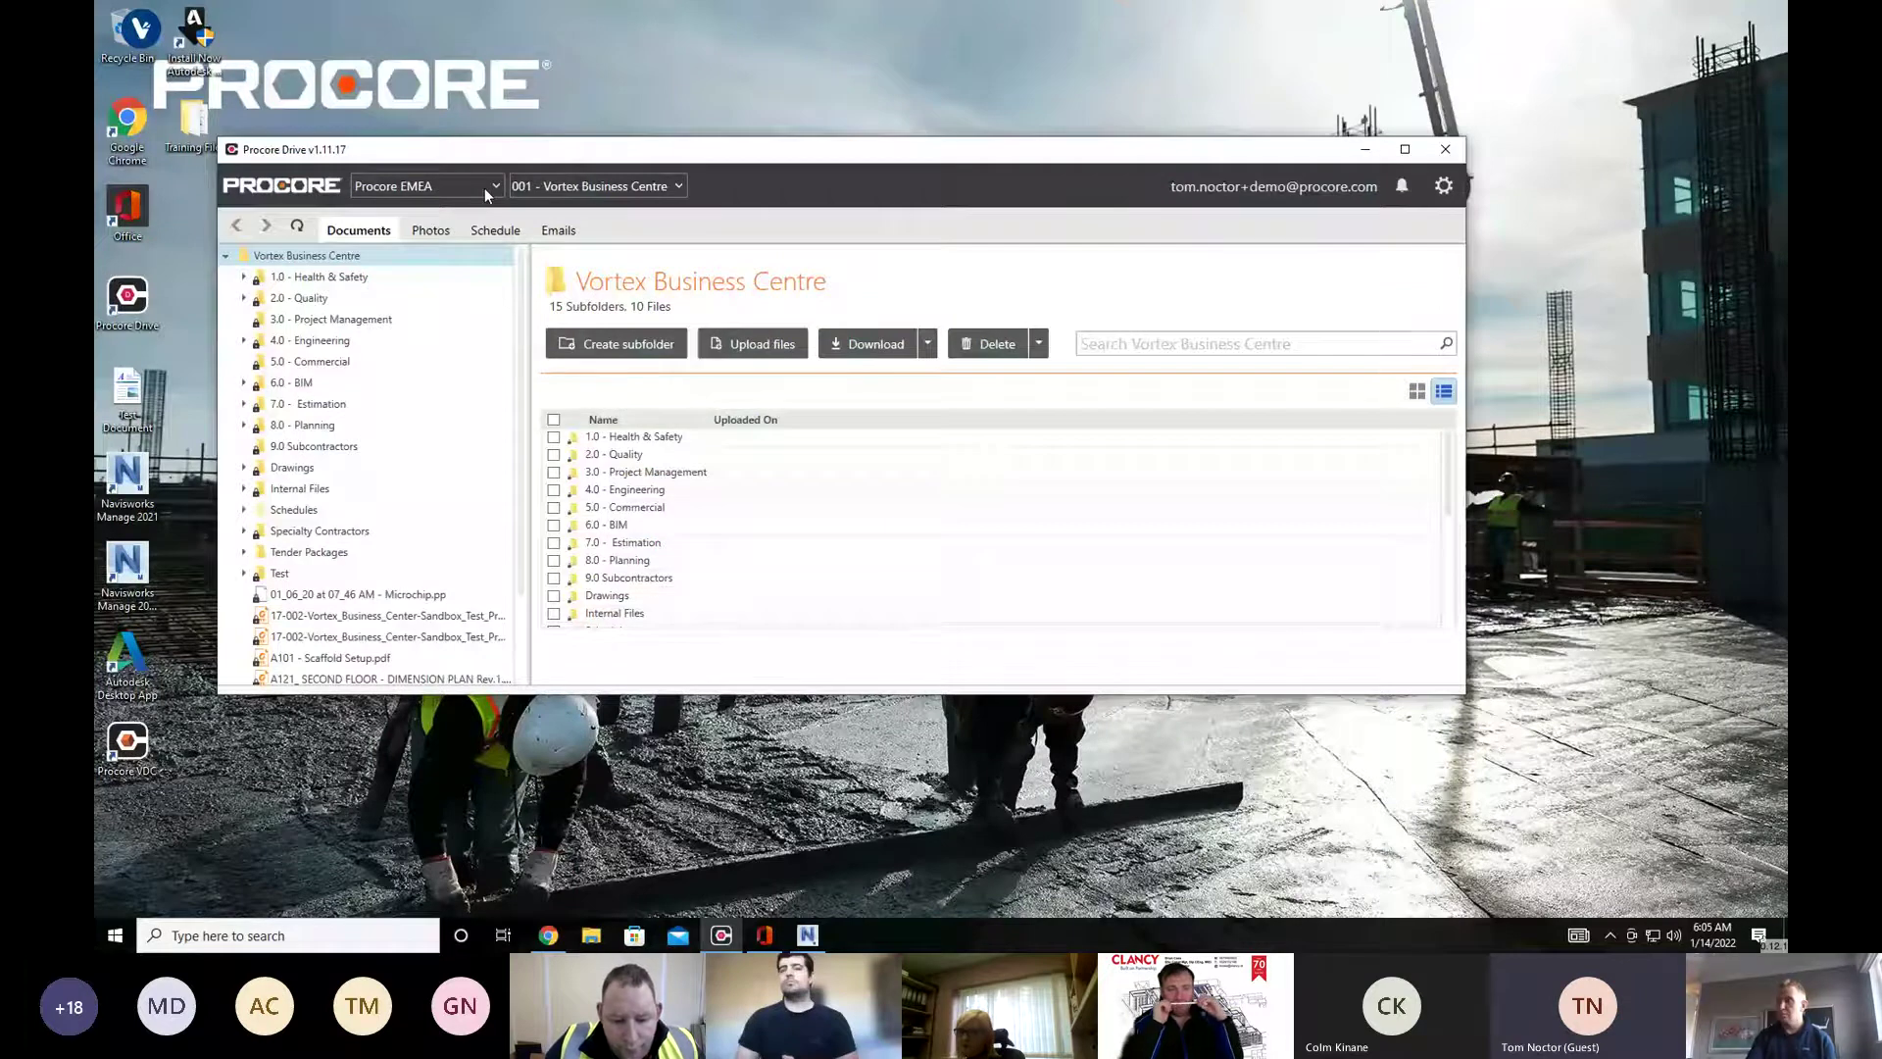
Look through the company selector and the Photos, Schedule and Emails areas, and return to Documents
{"action": "left_click", "coordinate": [484, 186]}
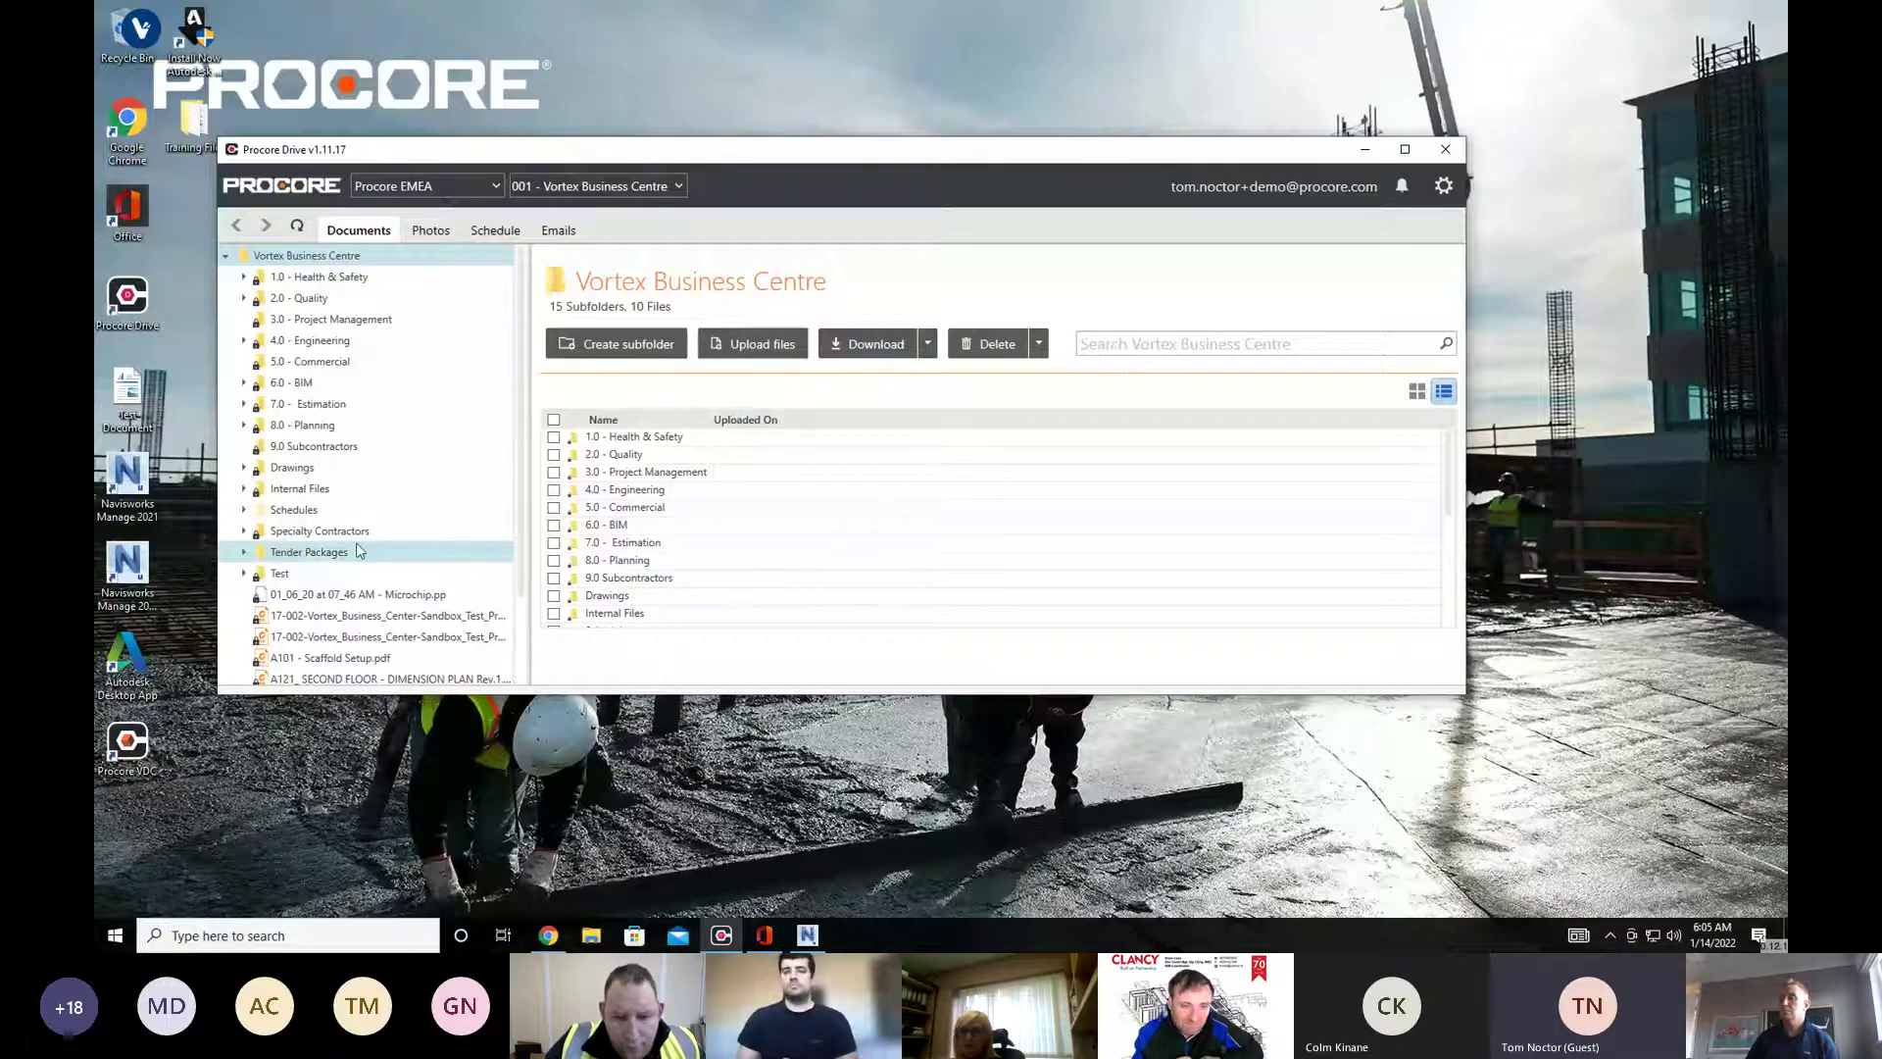
{"action": "left_click", "coordinate": [429, 231]}
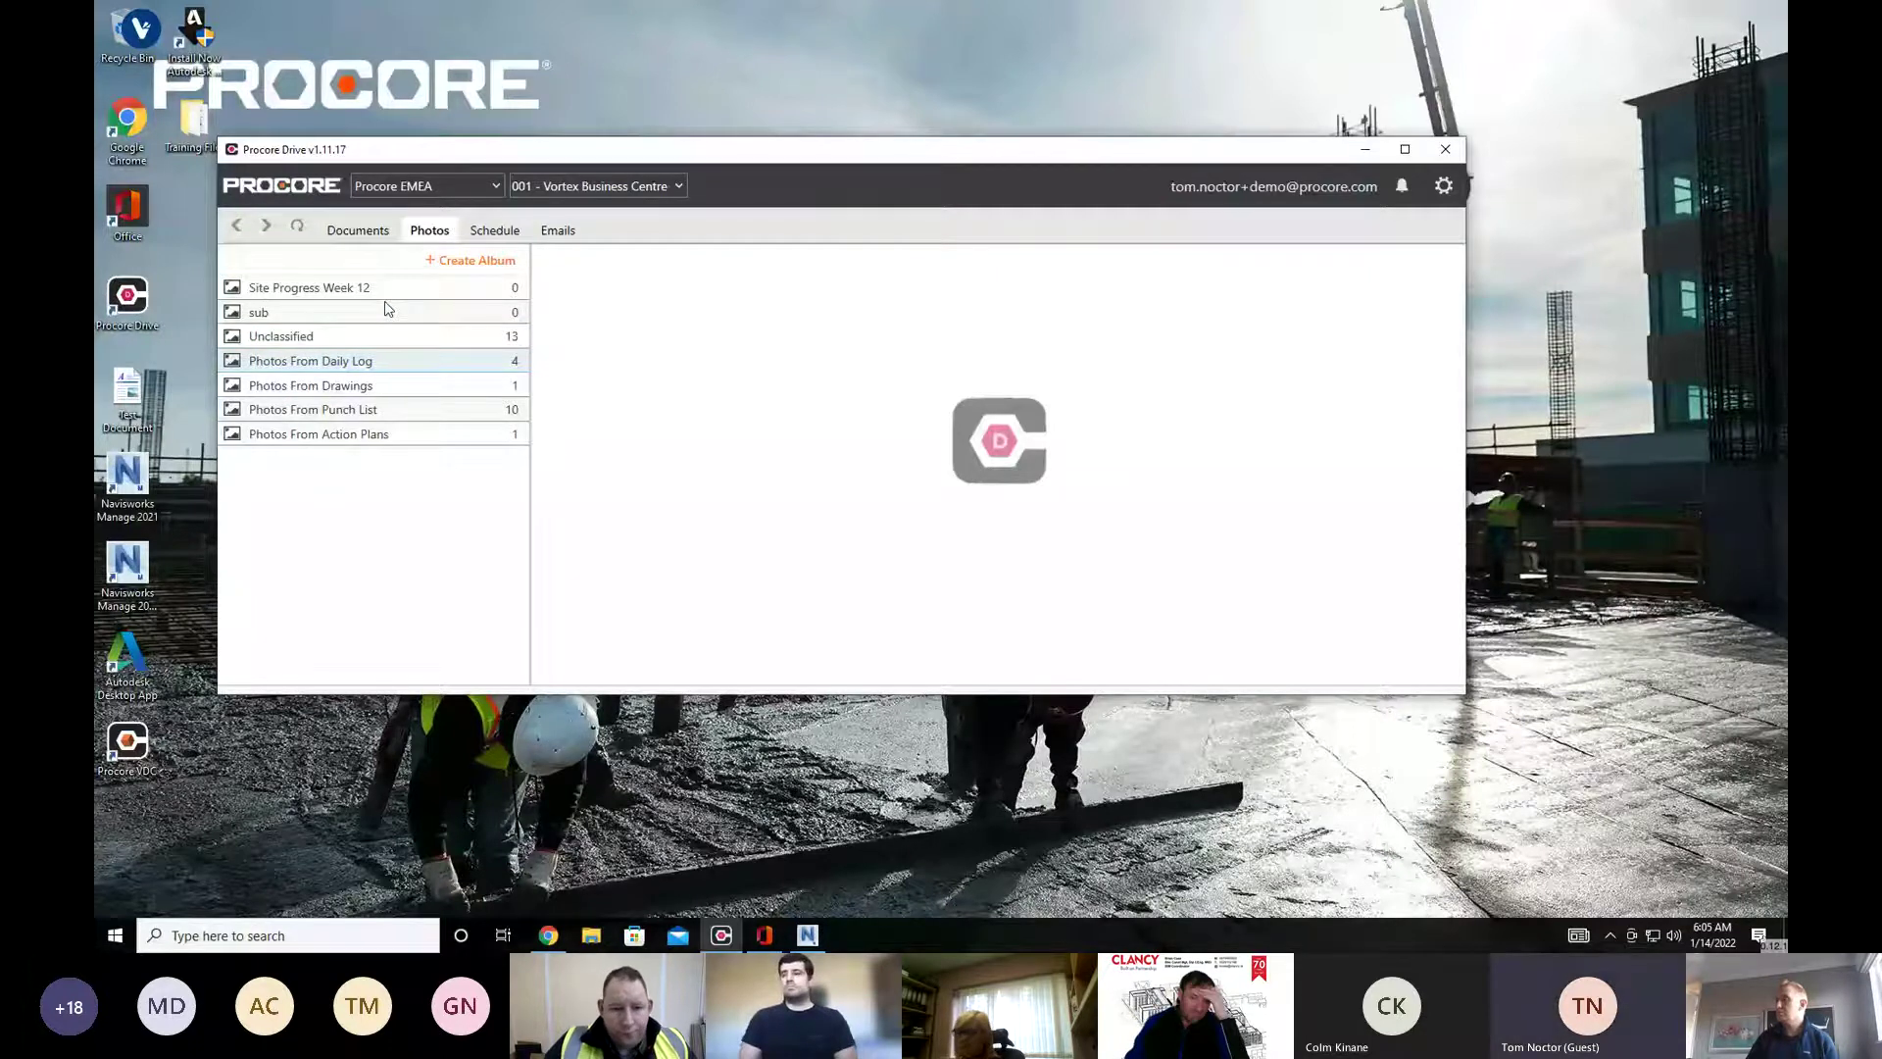
{"action": "left_click", "coordinate": [494, 230]}
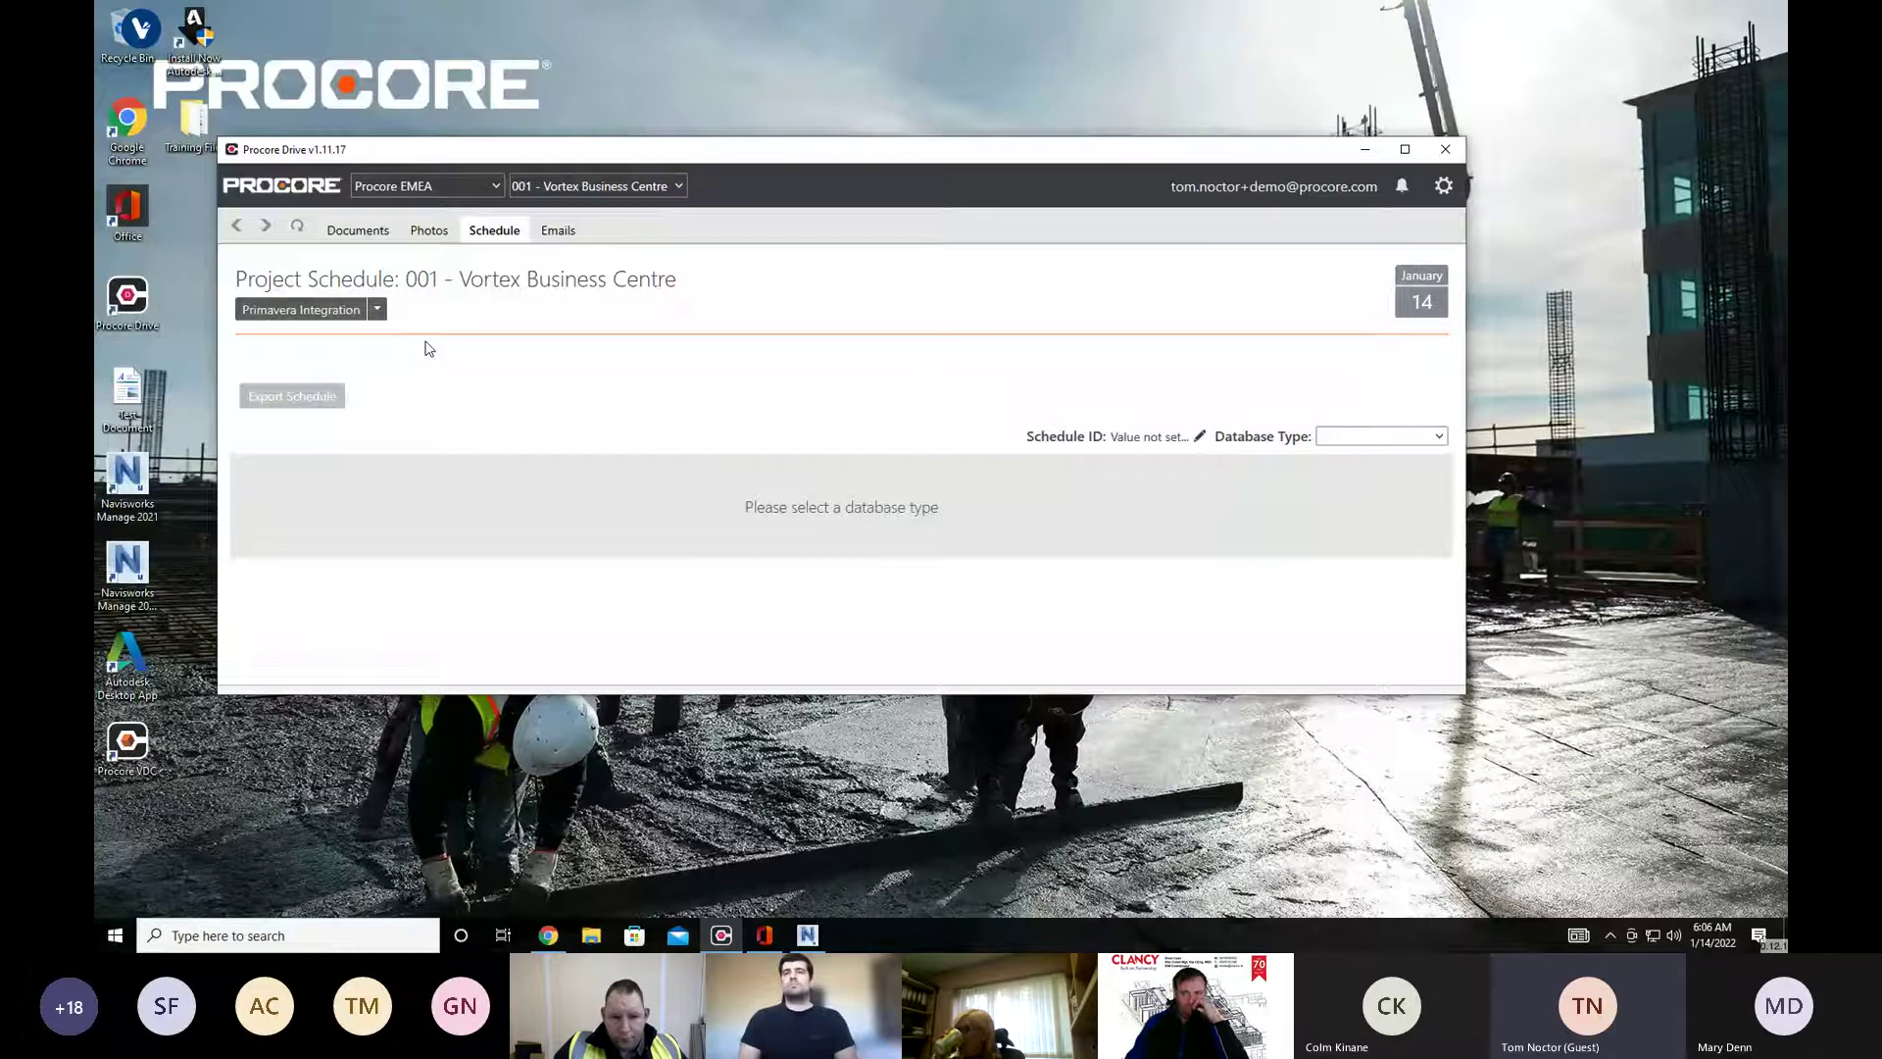
{"action": "left_click", "coordinate": [569, 238]}
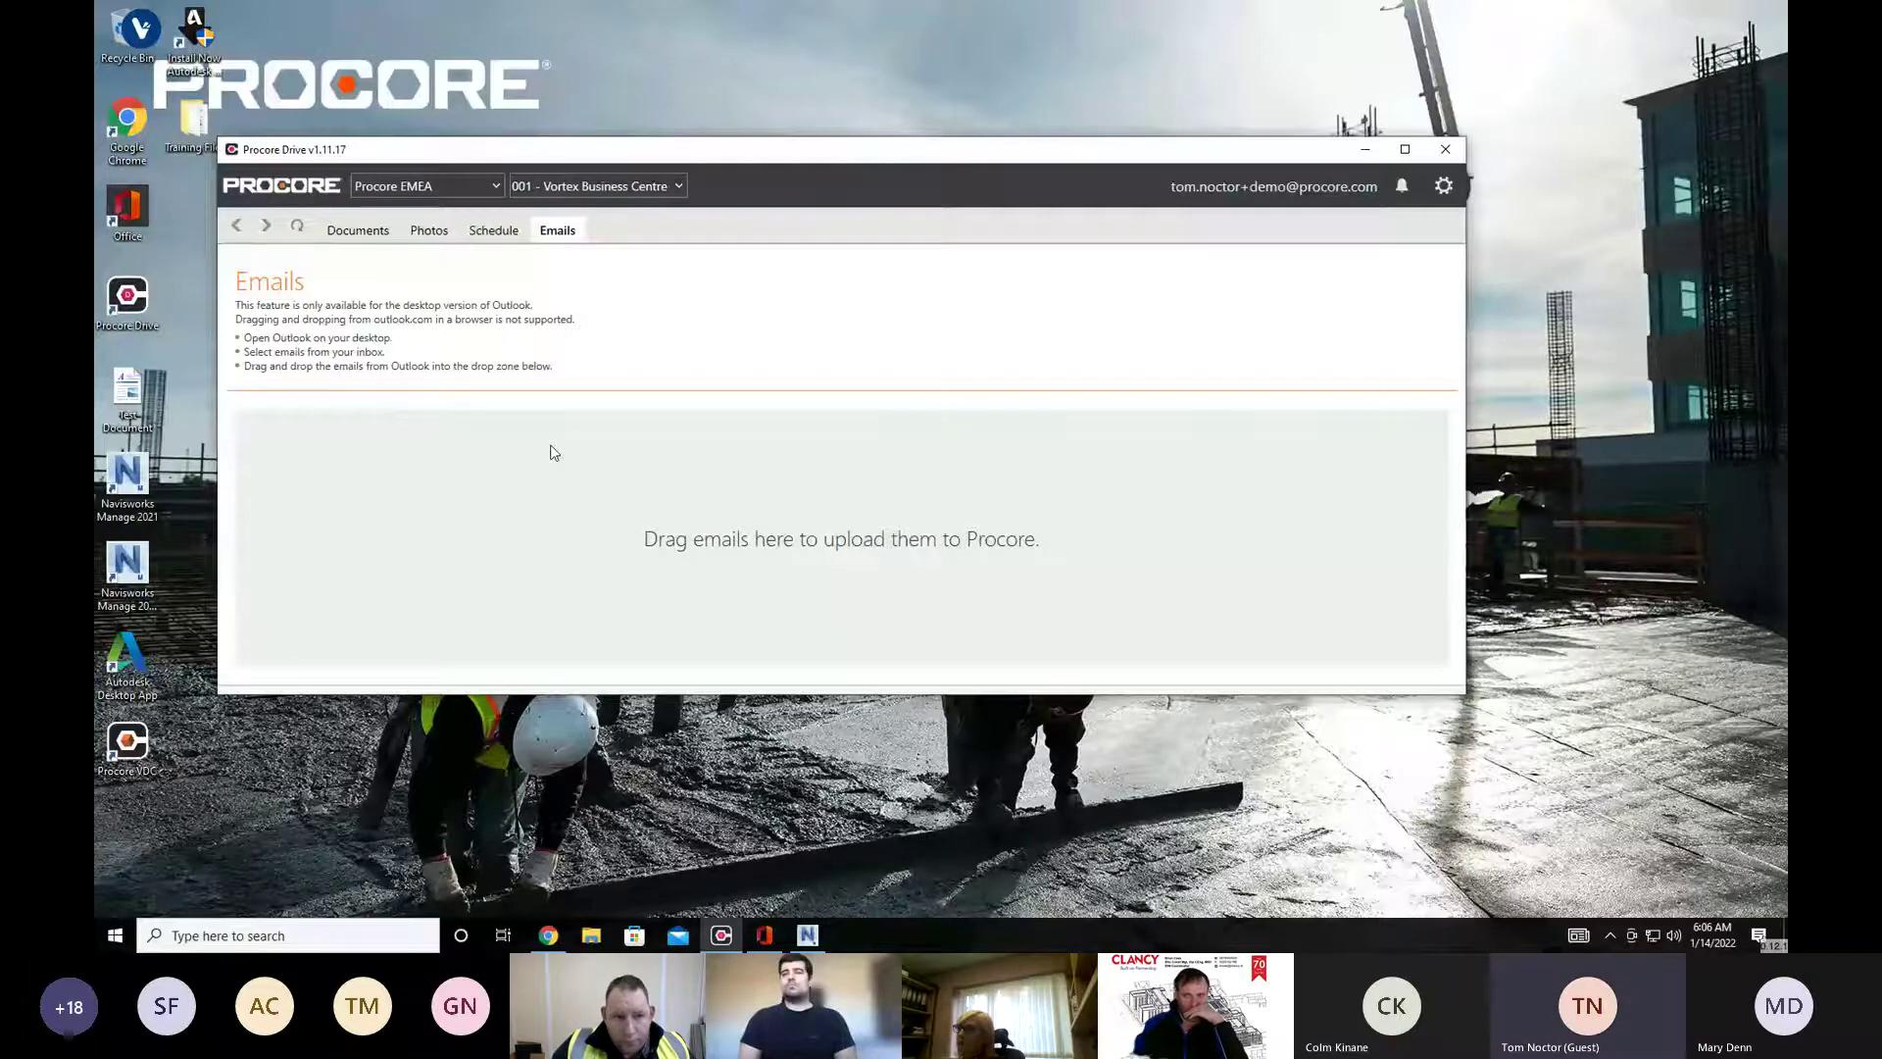
{"action": "left_click", "coordinate": [373, 233]}
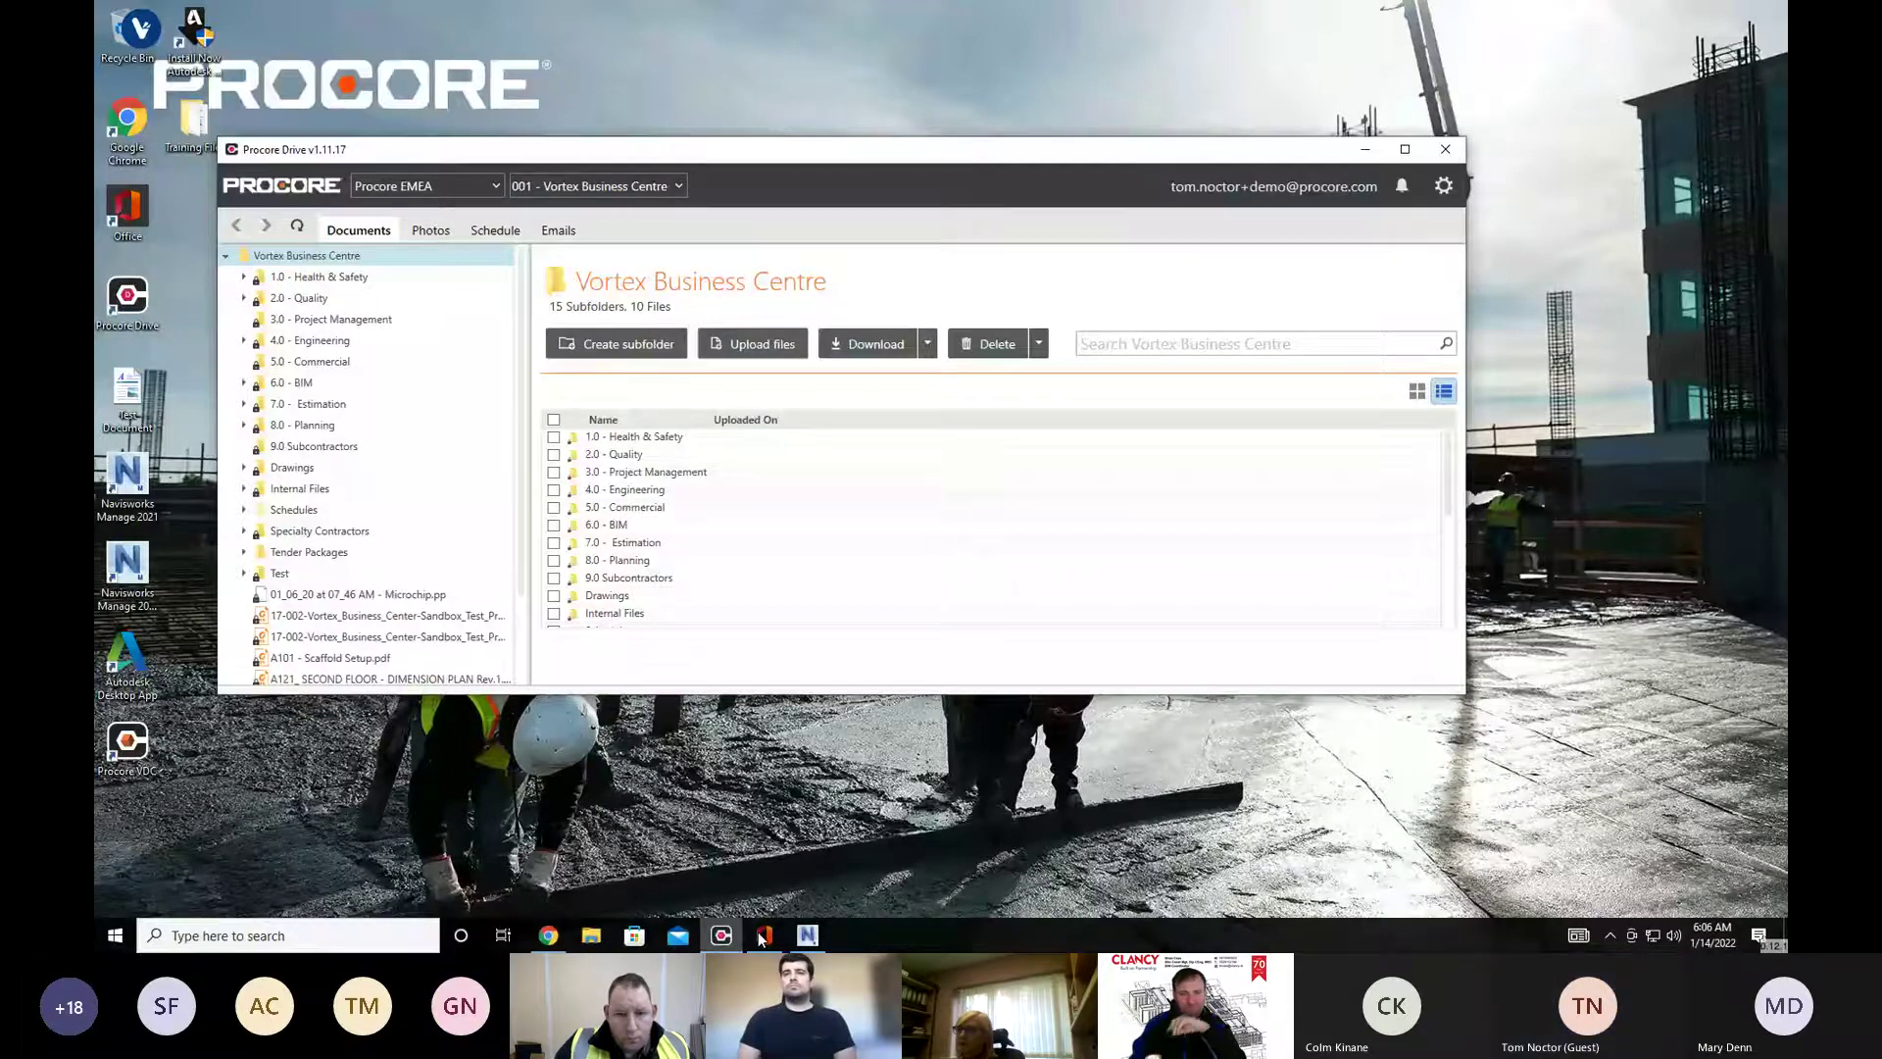
Open the Vortex Business Centre project's Documents tool in the browser and compare its folders and files with the tree in Procore Drive
{"action": "left_click", "coordinate": [548, 934]}
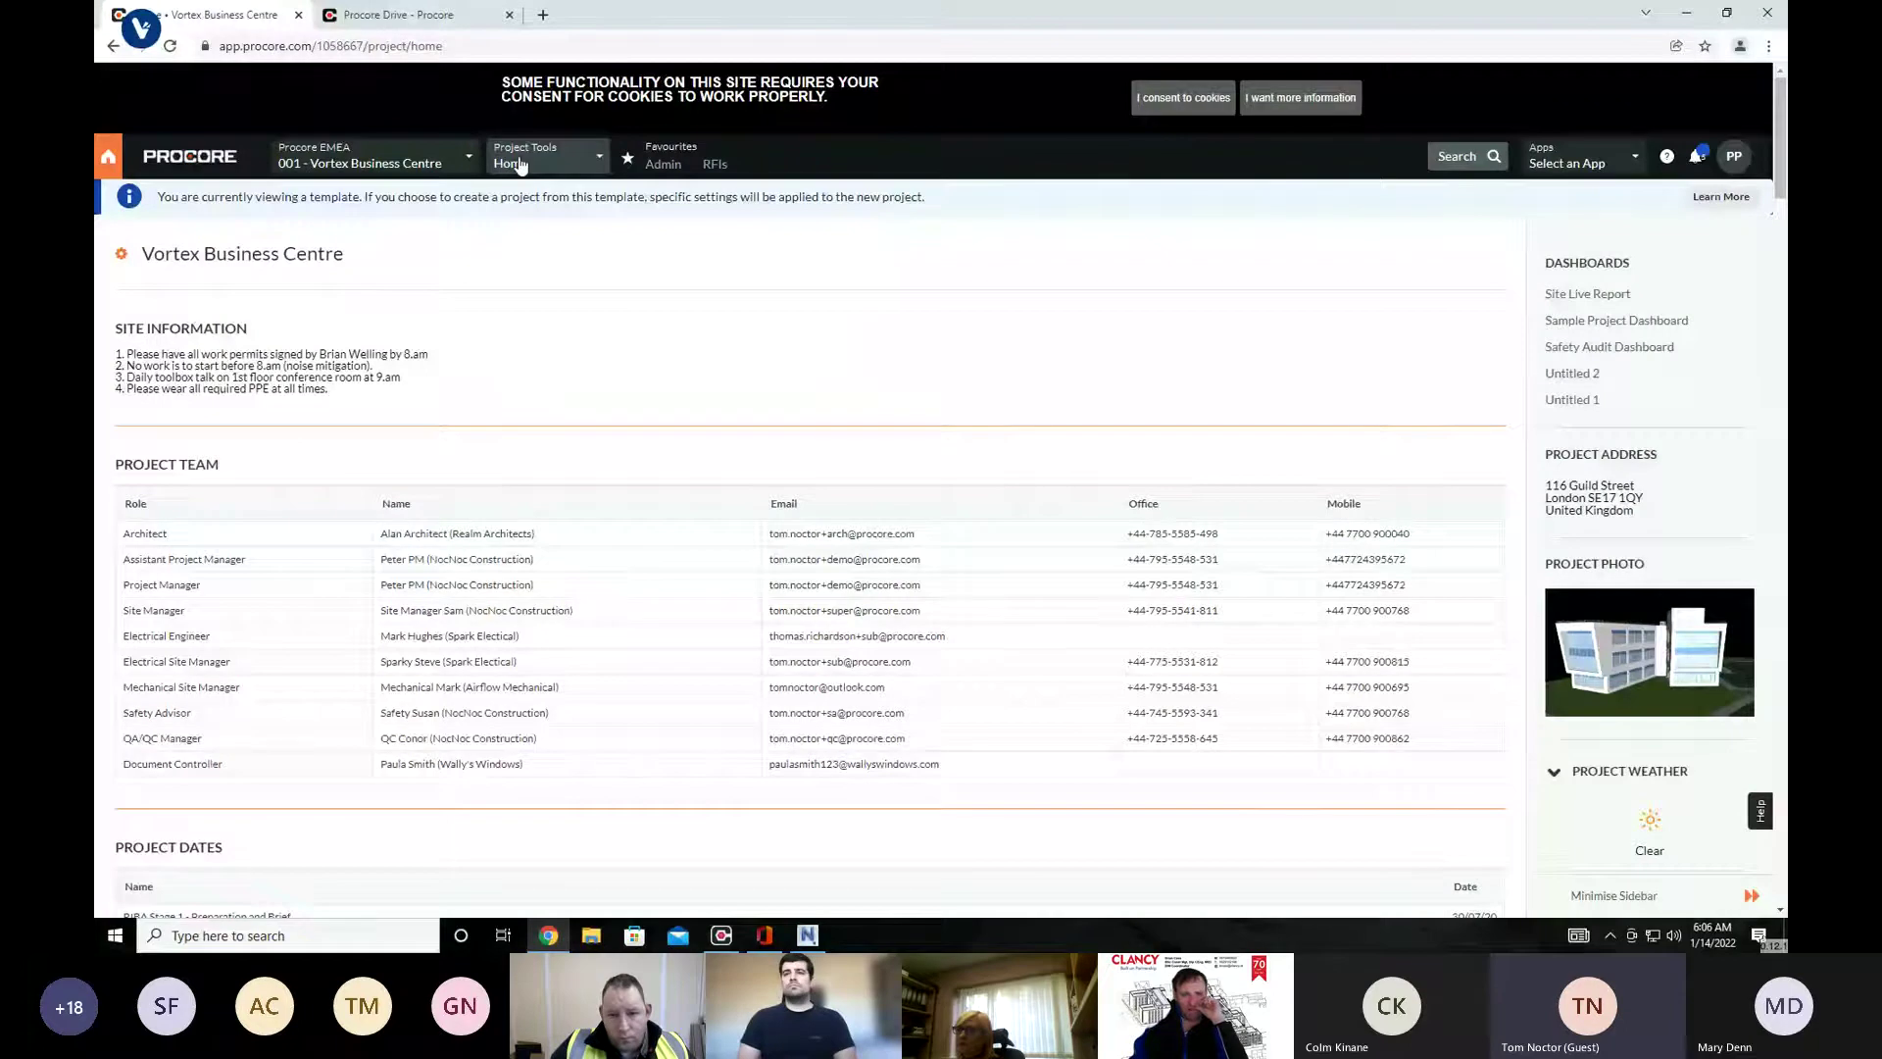
{"action": "left_click", "coordinate": [520, 165]}
{"action": "left_click", "coordinate": [301, 328]}
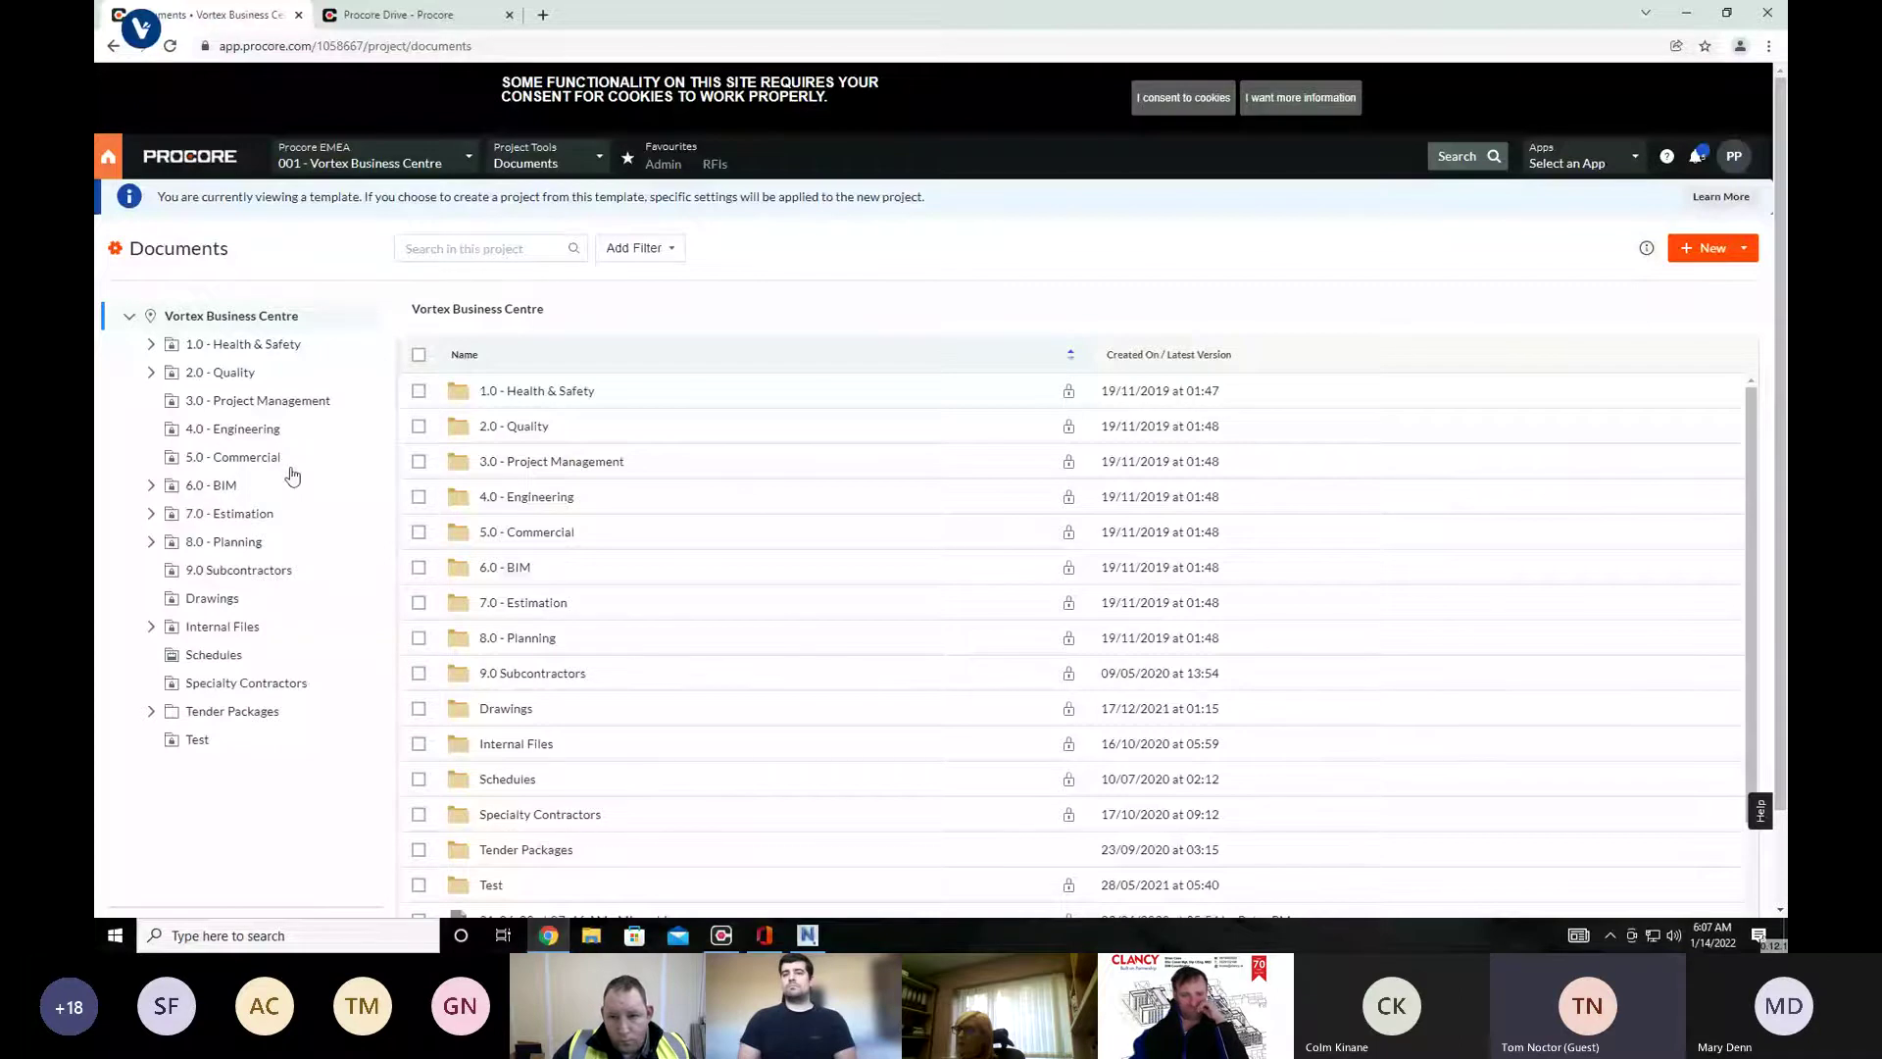
{"action": "scroll", "coordinate": [588, 637], "scroll_direction": "down", "scroll_amount": 3}
{"action": "mouse_move", "coordinate": [720, 933]}
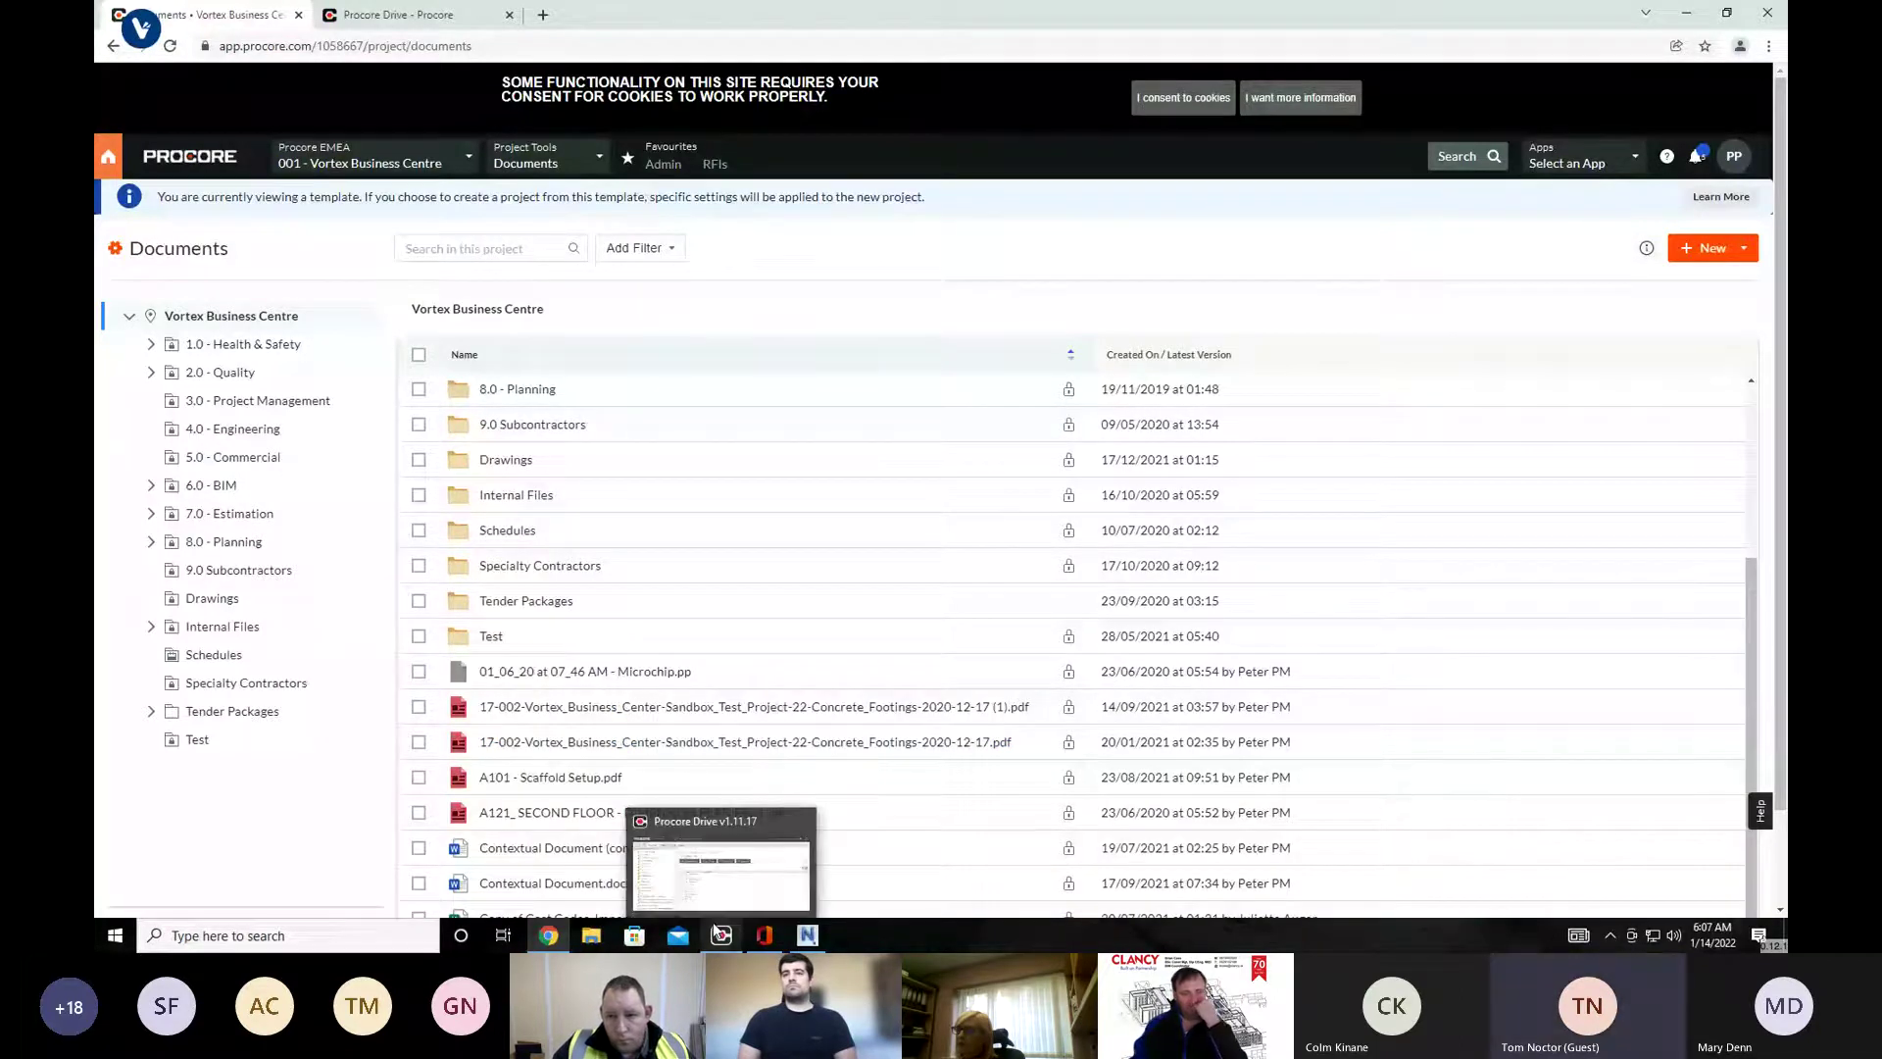
{"action": "left_click", "coordinate": [717, 934]}
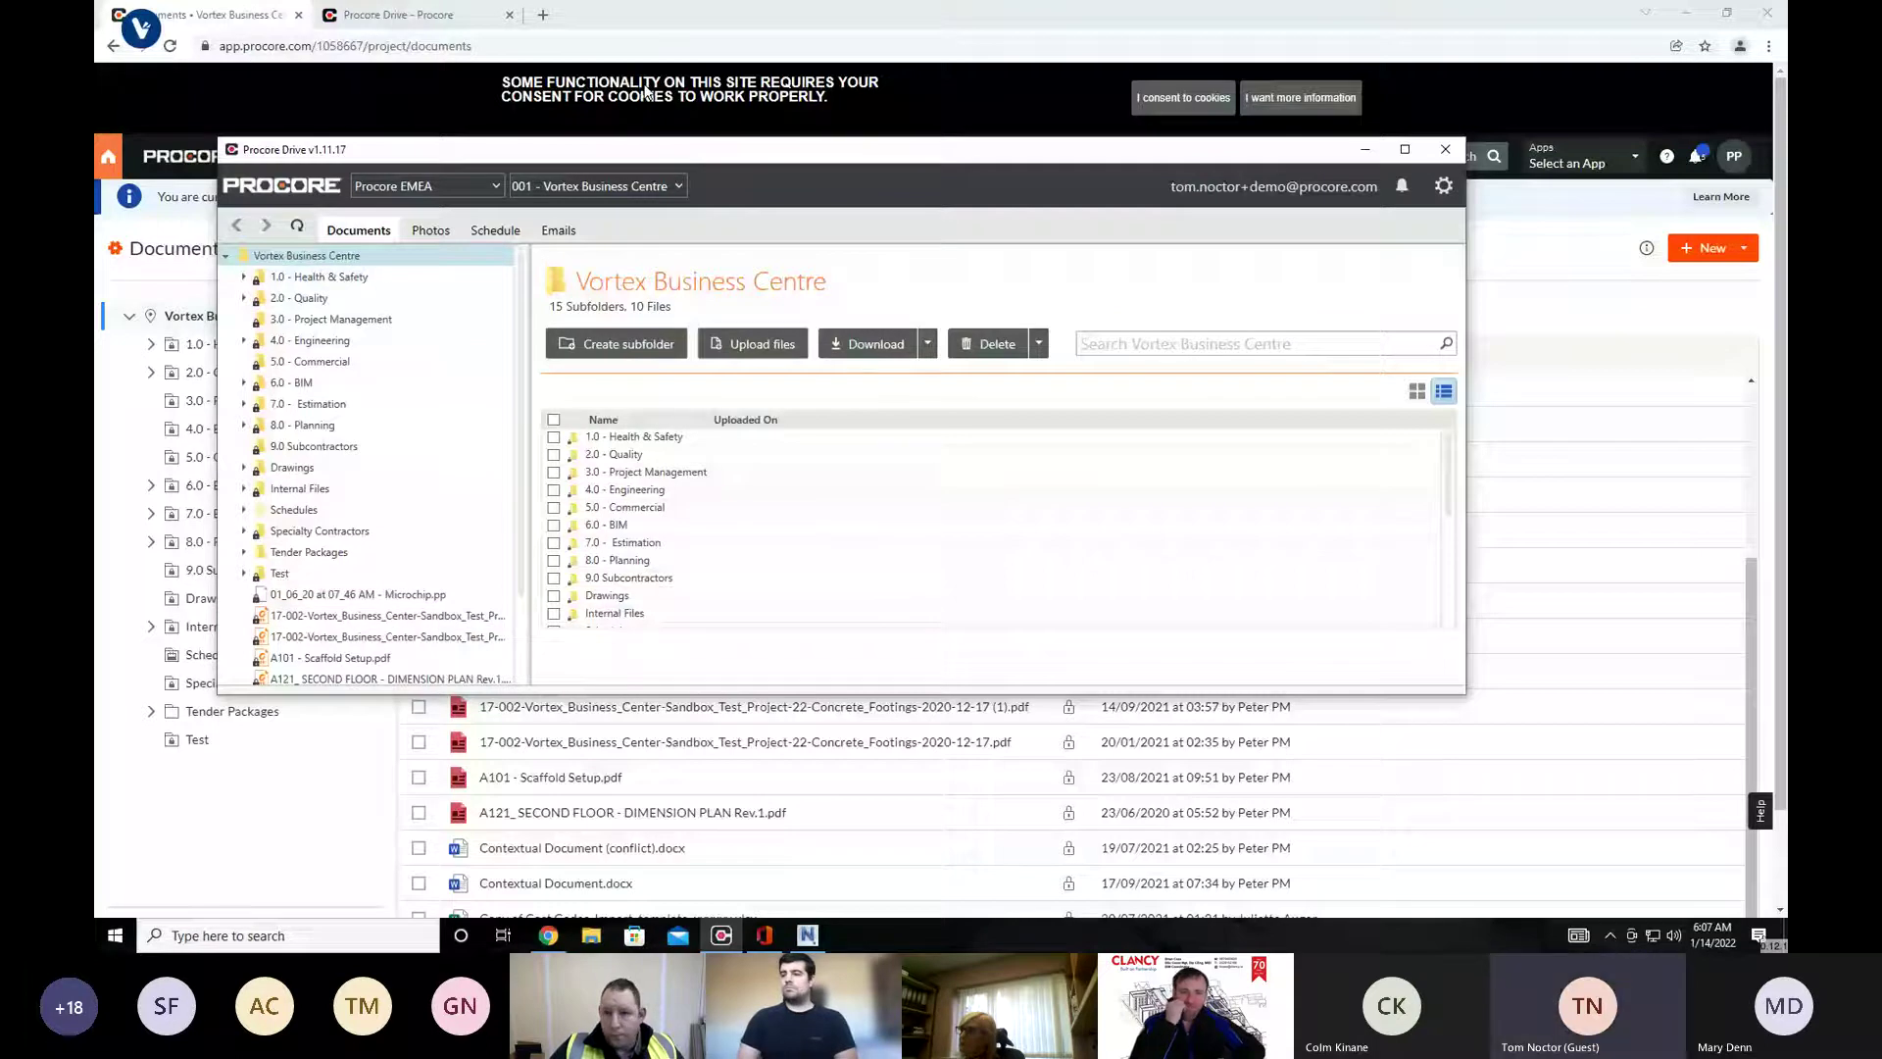
{"action": "scroll", "coordinate": [420, 598], "scroll_direction": "down", "scroll_amount": 2}
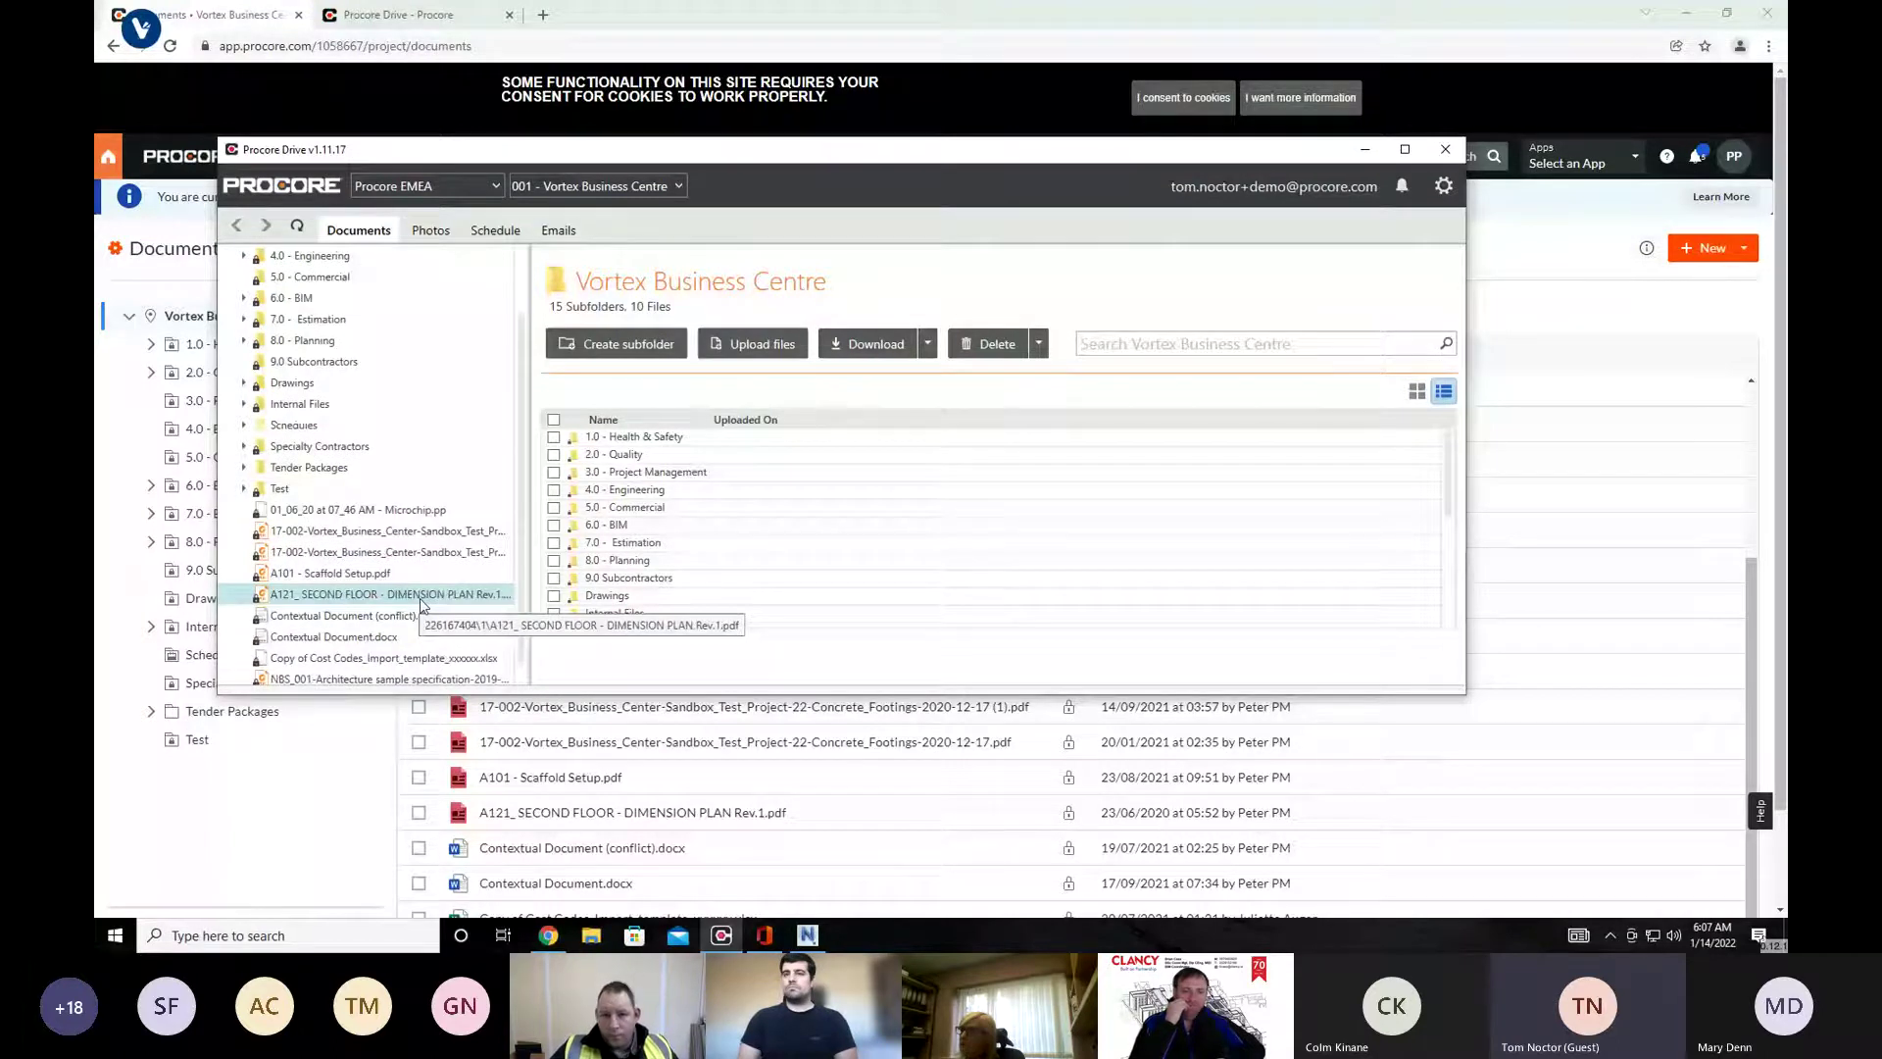
Minimise the browser and move the Procore Drive window slightly away from the desktop icons
{"action": "mouse_move", "coordinate": [1673, 35]}
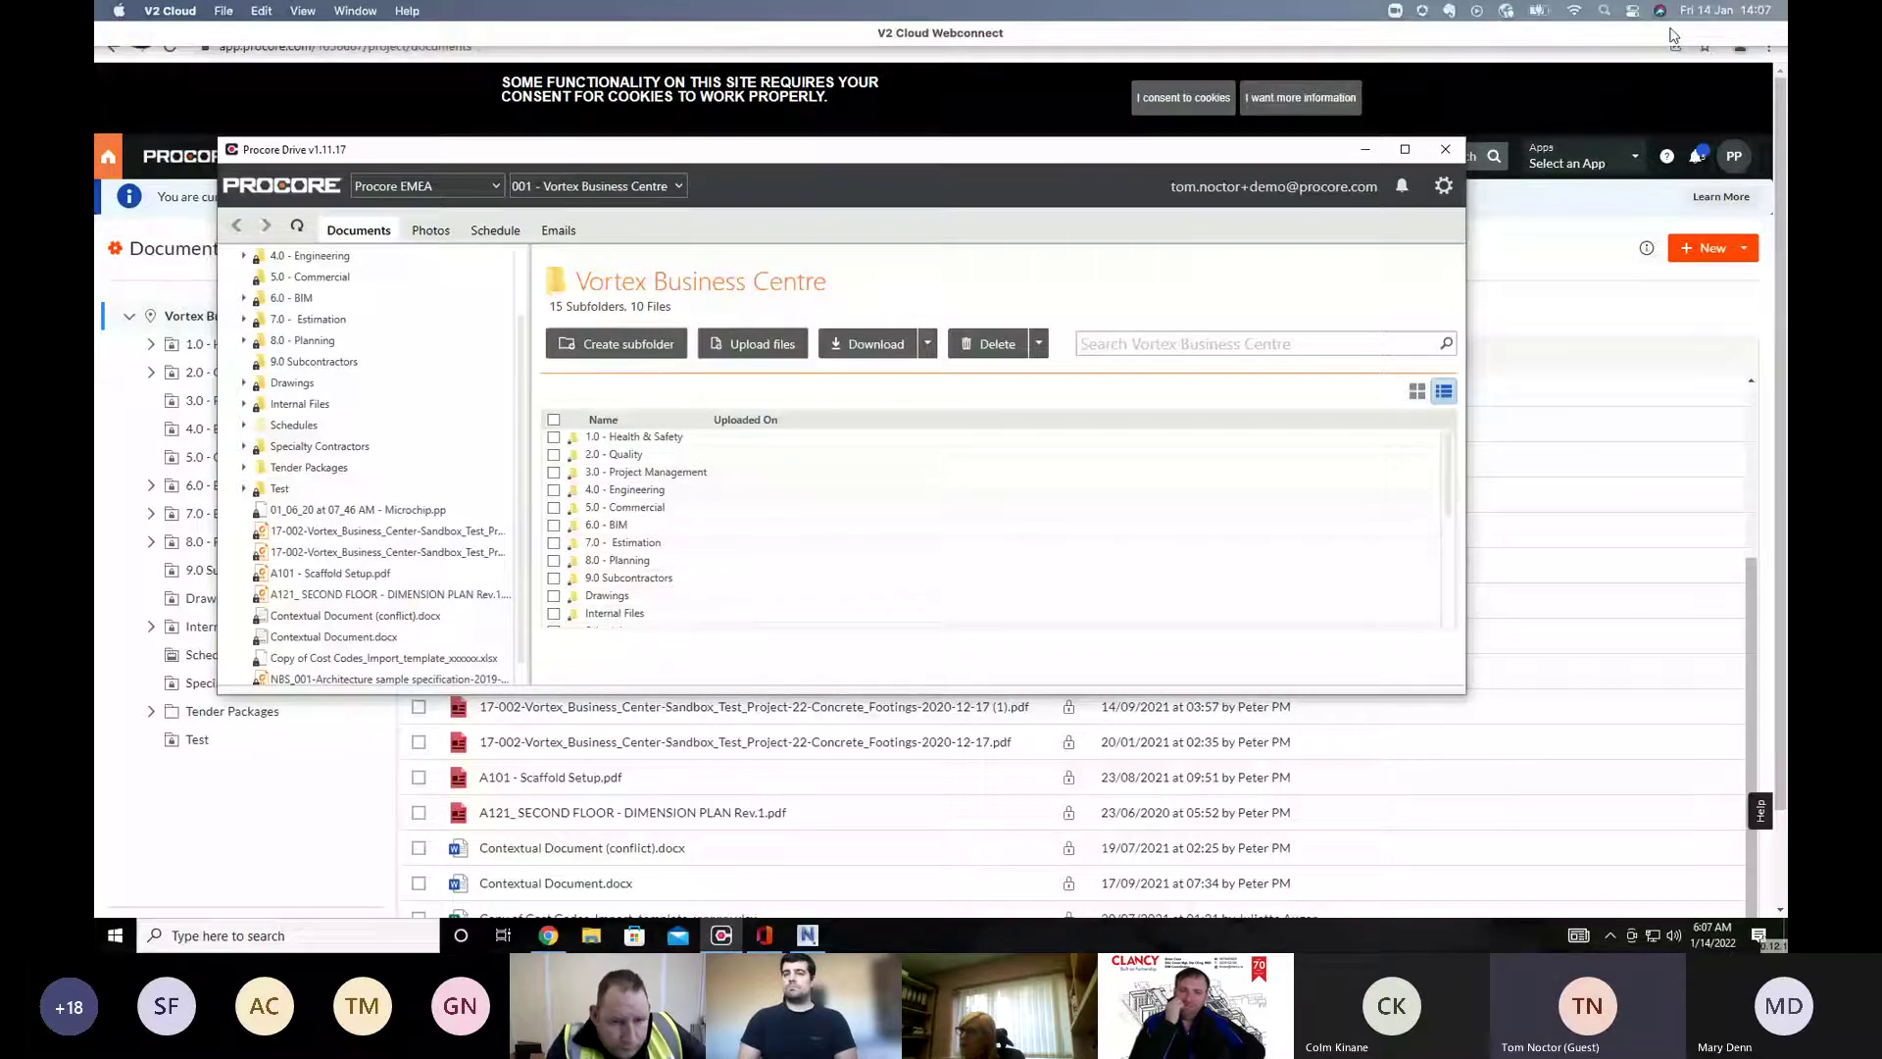
{"action": "left_click", "coordinate": [1686, 21]}
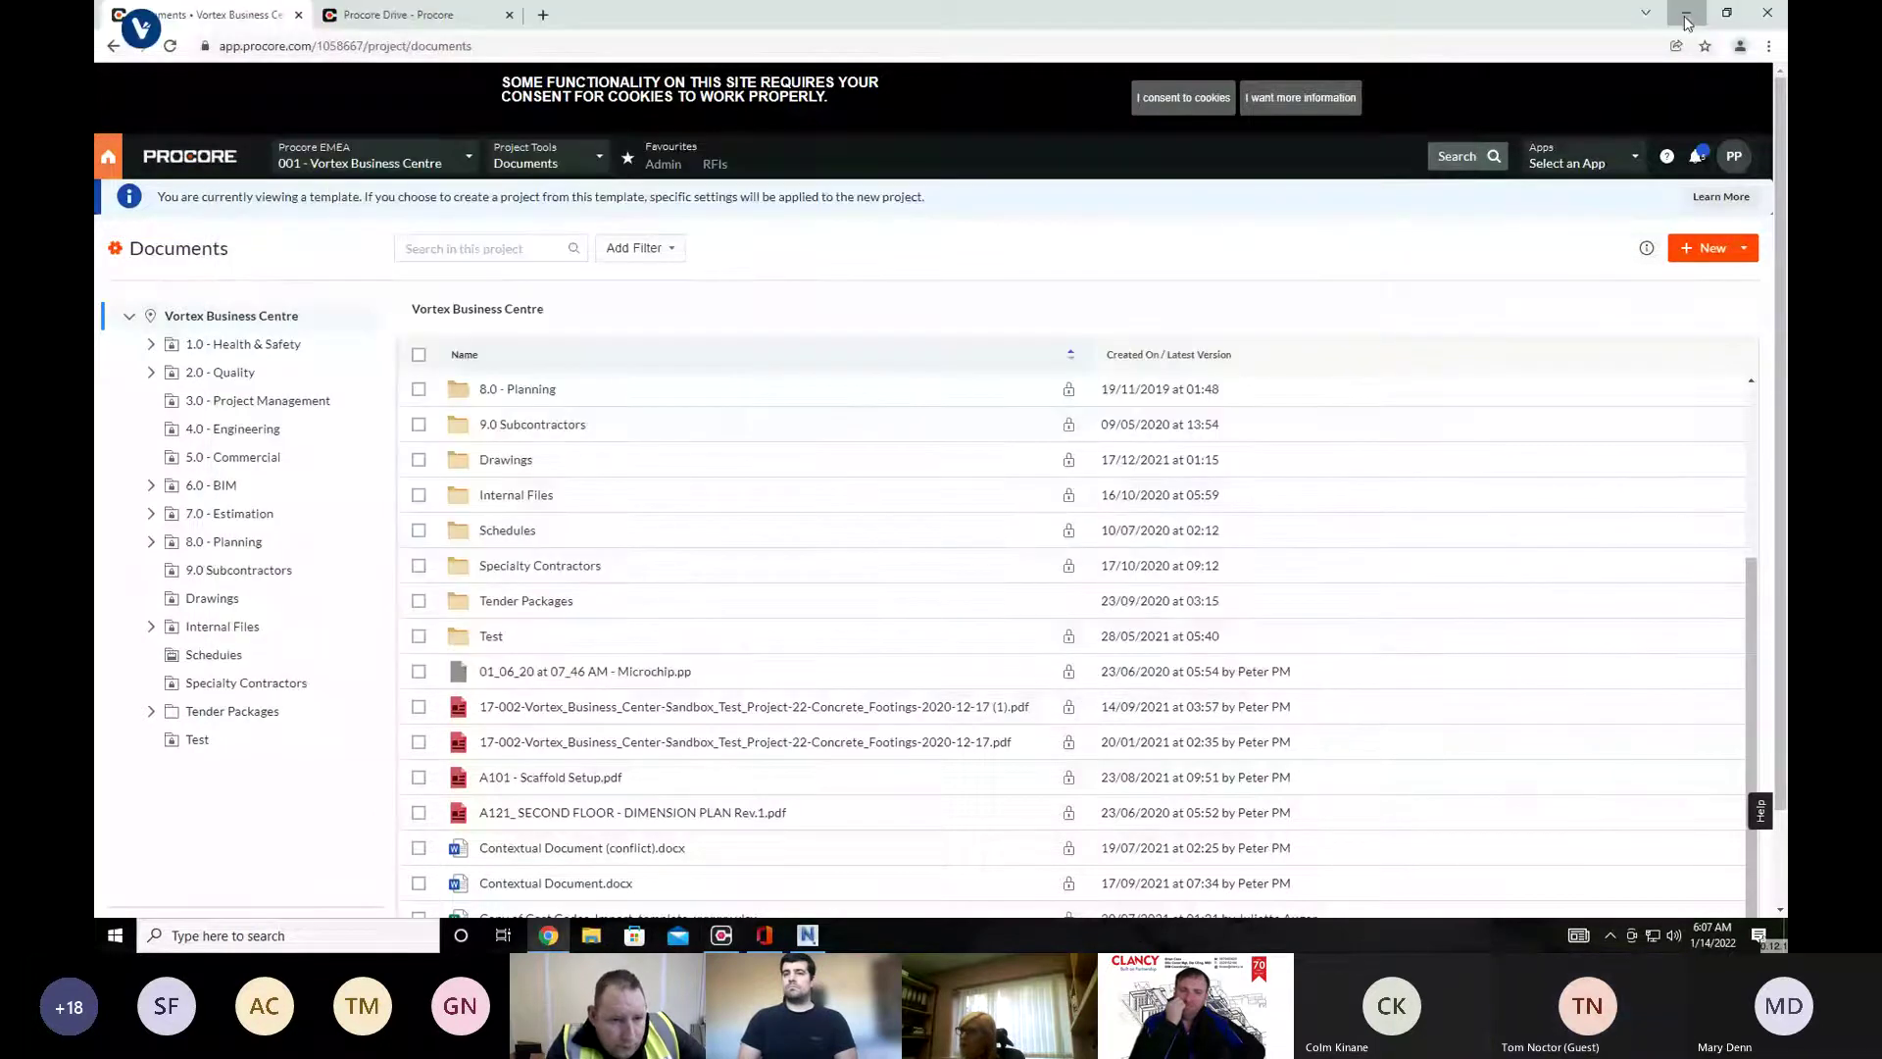
{"action": "left_click", "coordinate": [1687, 22]}
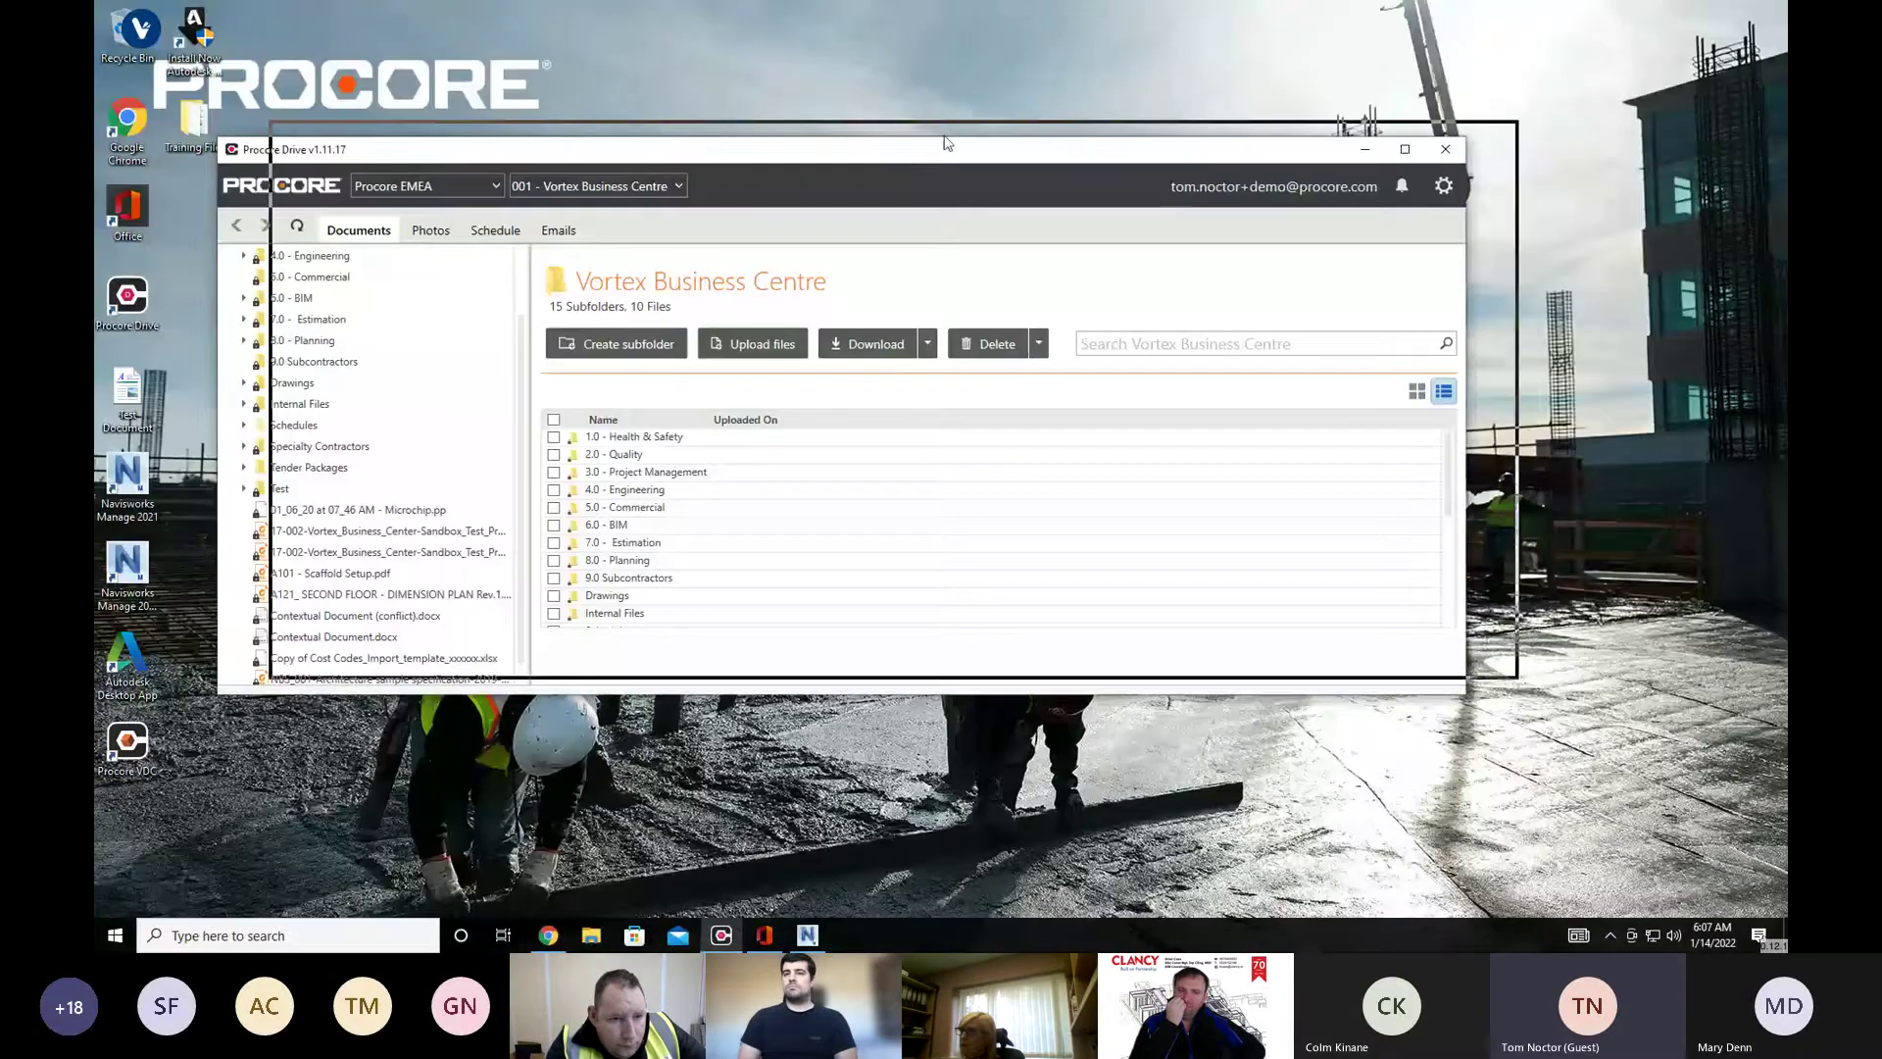
{"action": "left_click_drag", "start_coordinate": [947, 143], "coordinate": [947, 143]}
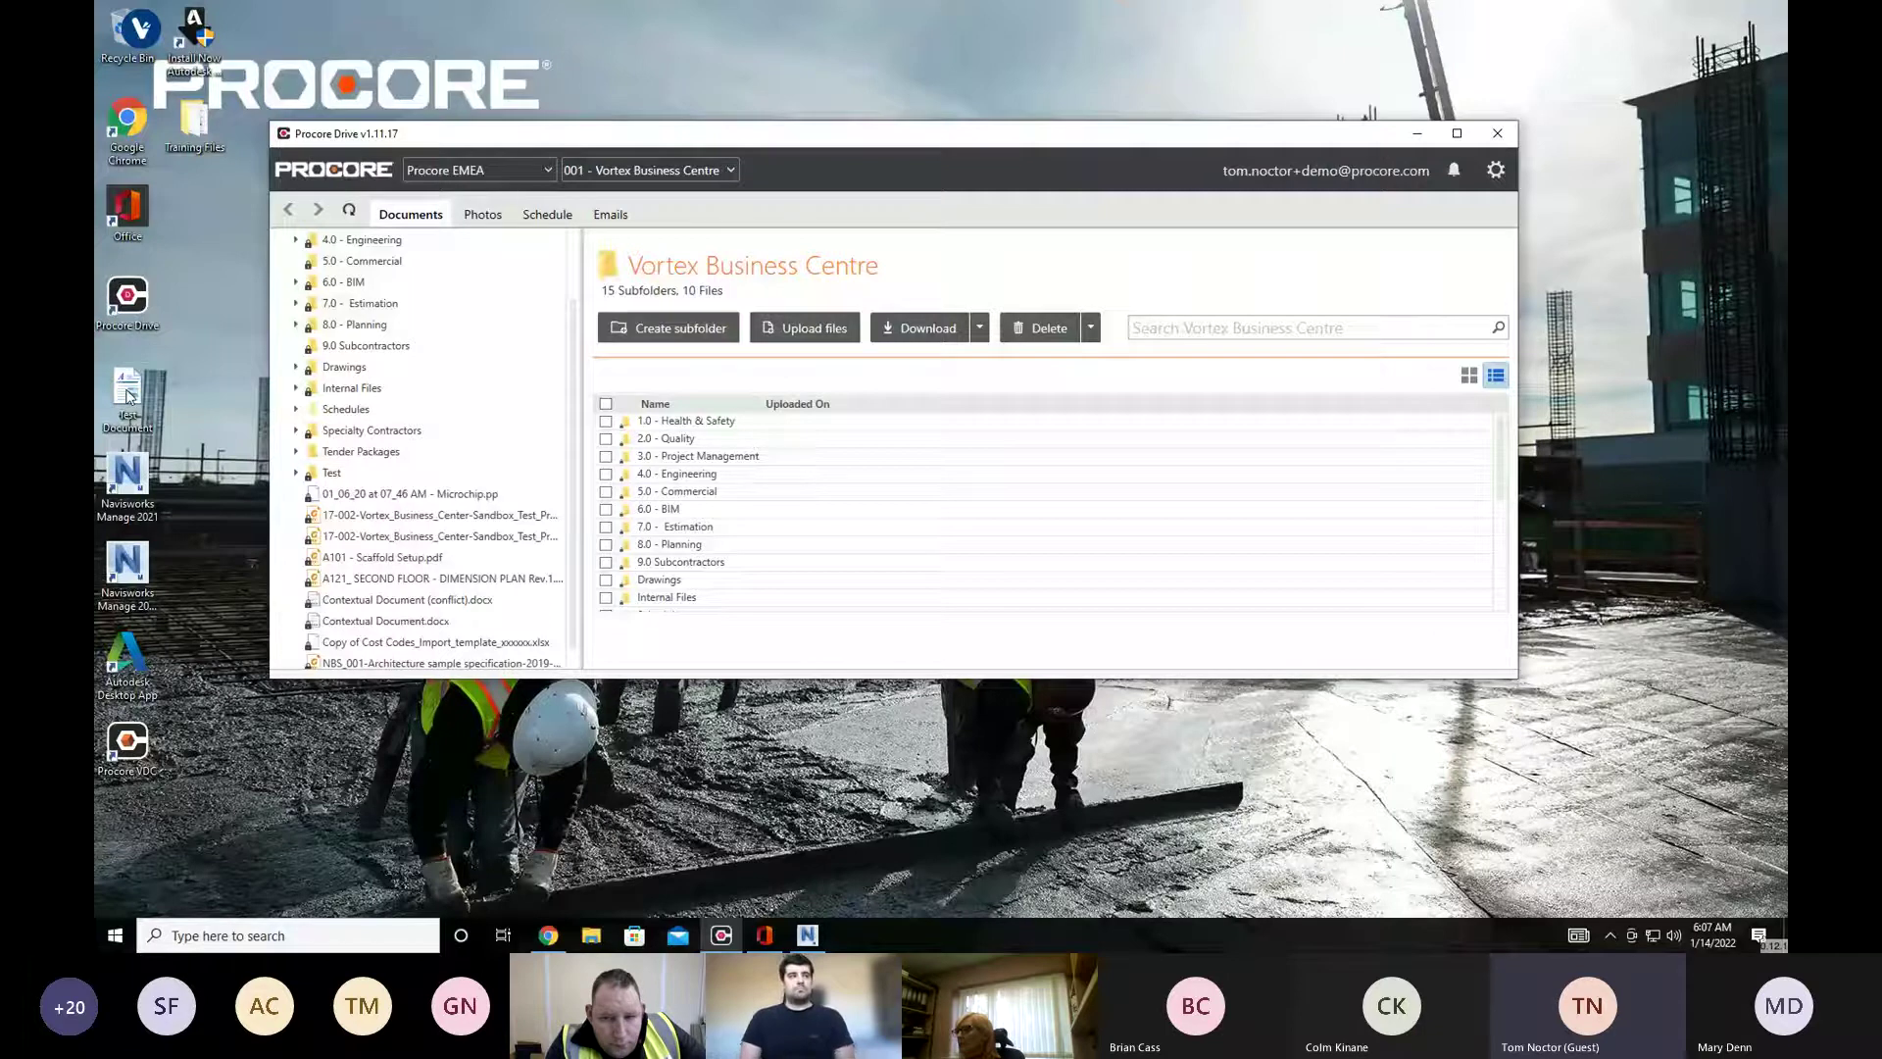
Upload Test Document.rtf from the desktop into the Vortex Business Centre root folder and check the upload queue and file list
{"action": "left_click_drag", "start_coordinate": [128, 395], "coordinate": [775, 655]}
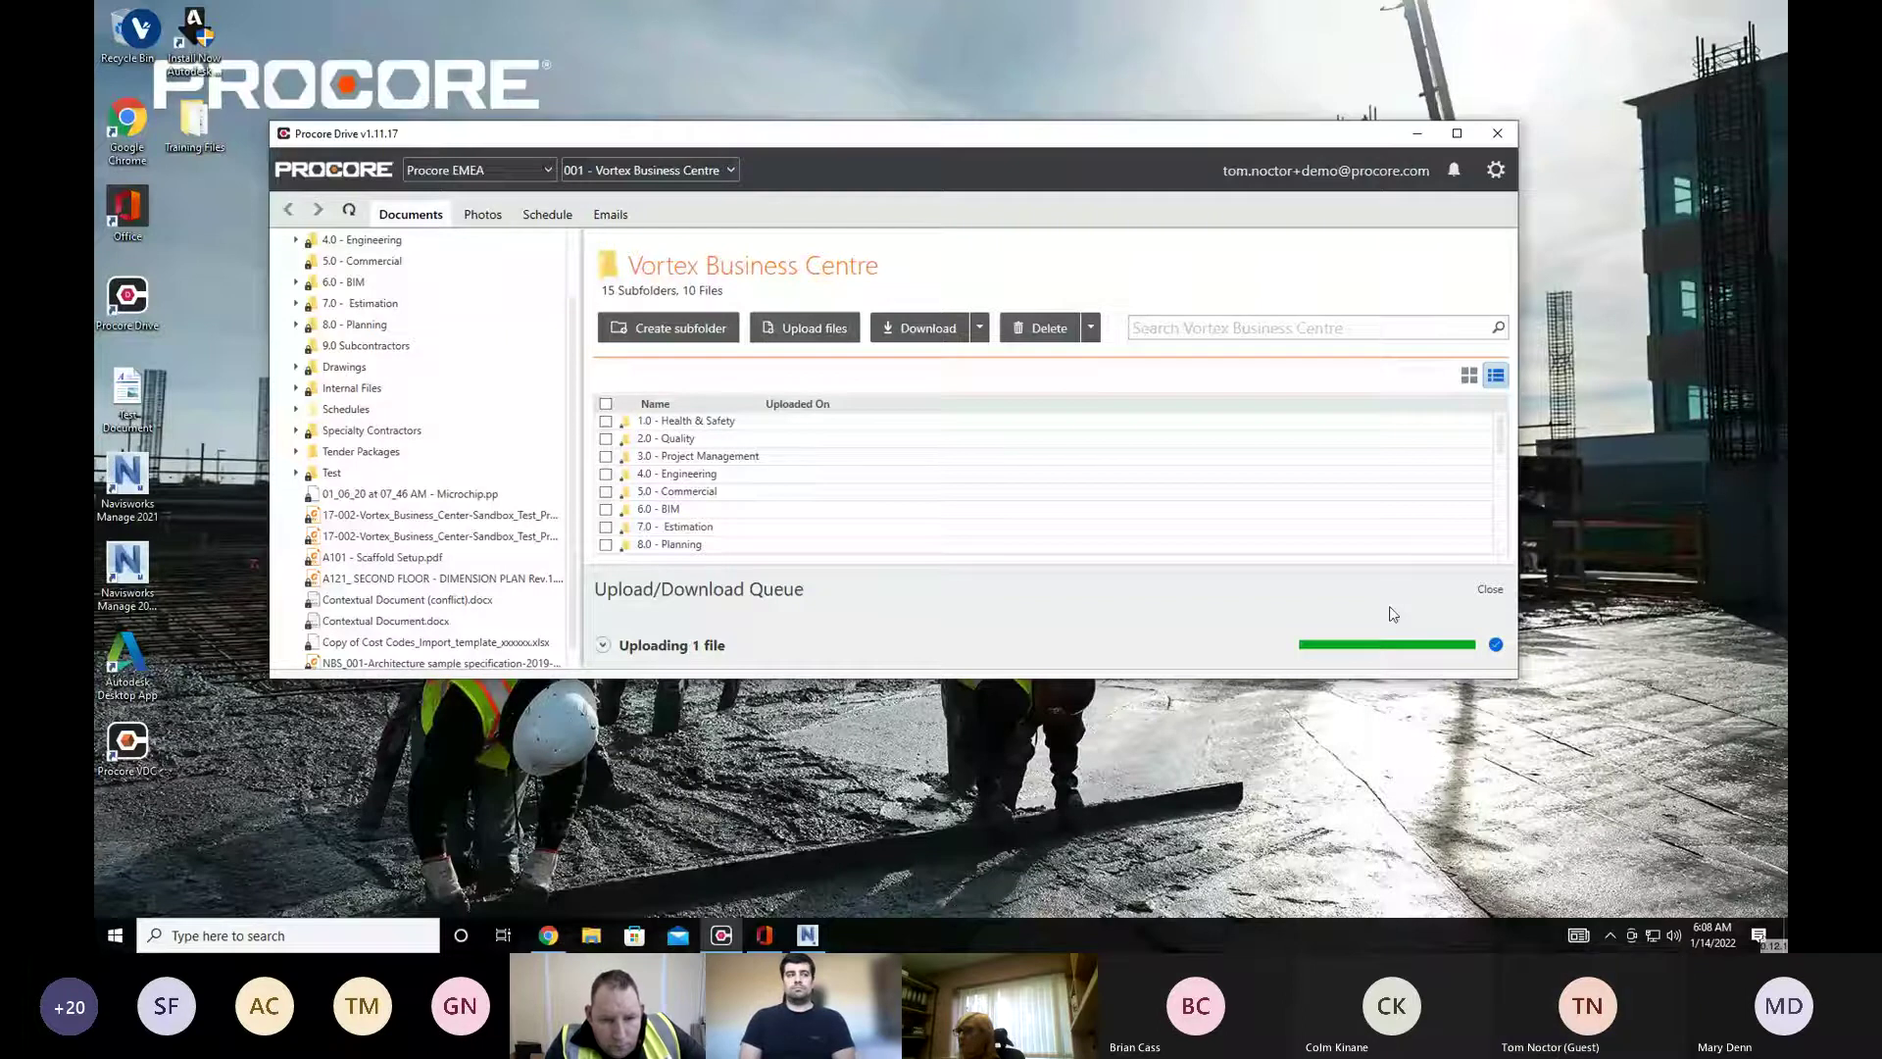
{"action": "scroll", "coordinate": [1318, 516], "scroll_direction": "down", "scroll_amount": 4}
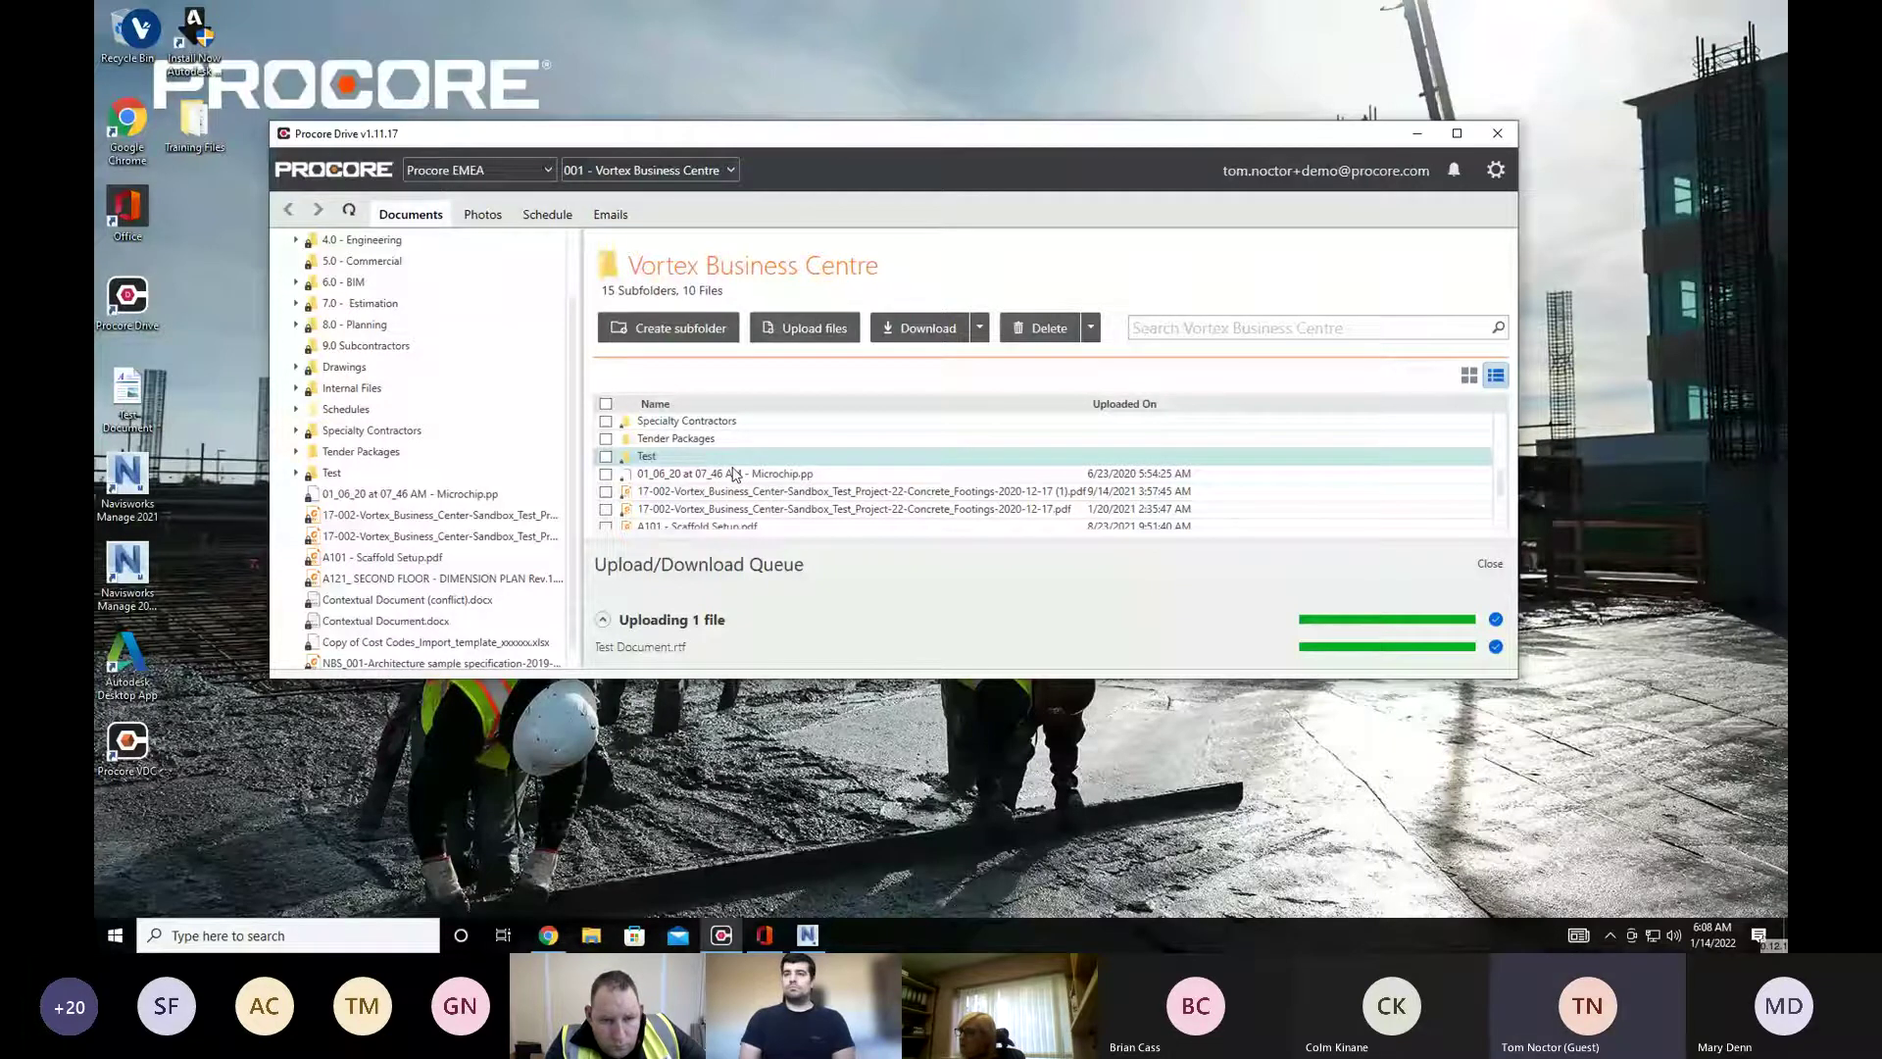
{"action": "scroll", "coordinate": [966, 495], "scroll_direction": "down", "scroll_amount": 3}
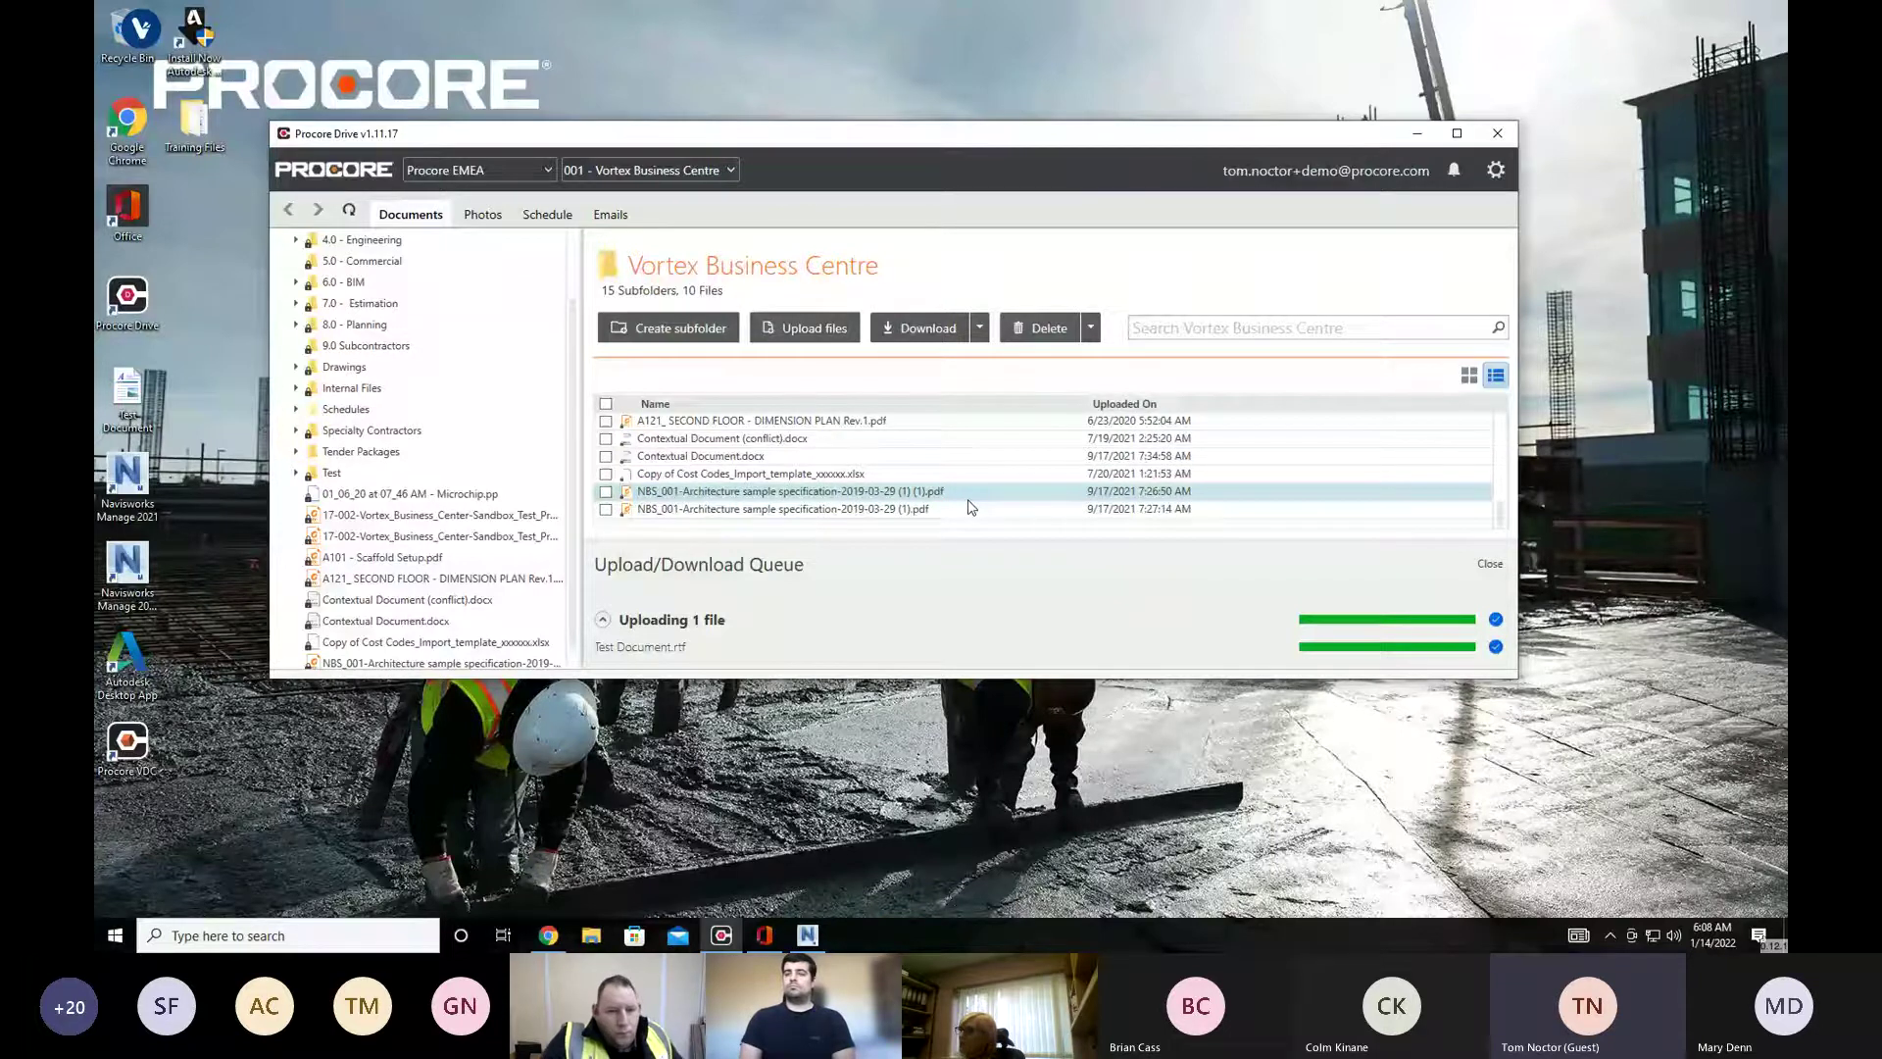
{"action": "left_click", "coordinate": [666, 619]}
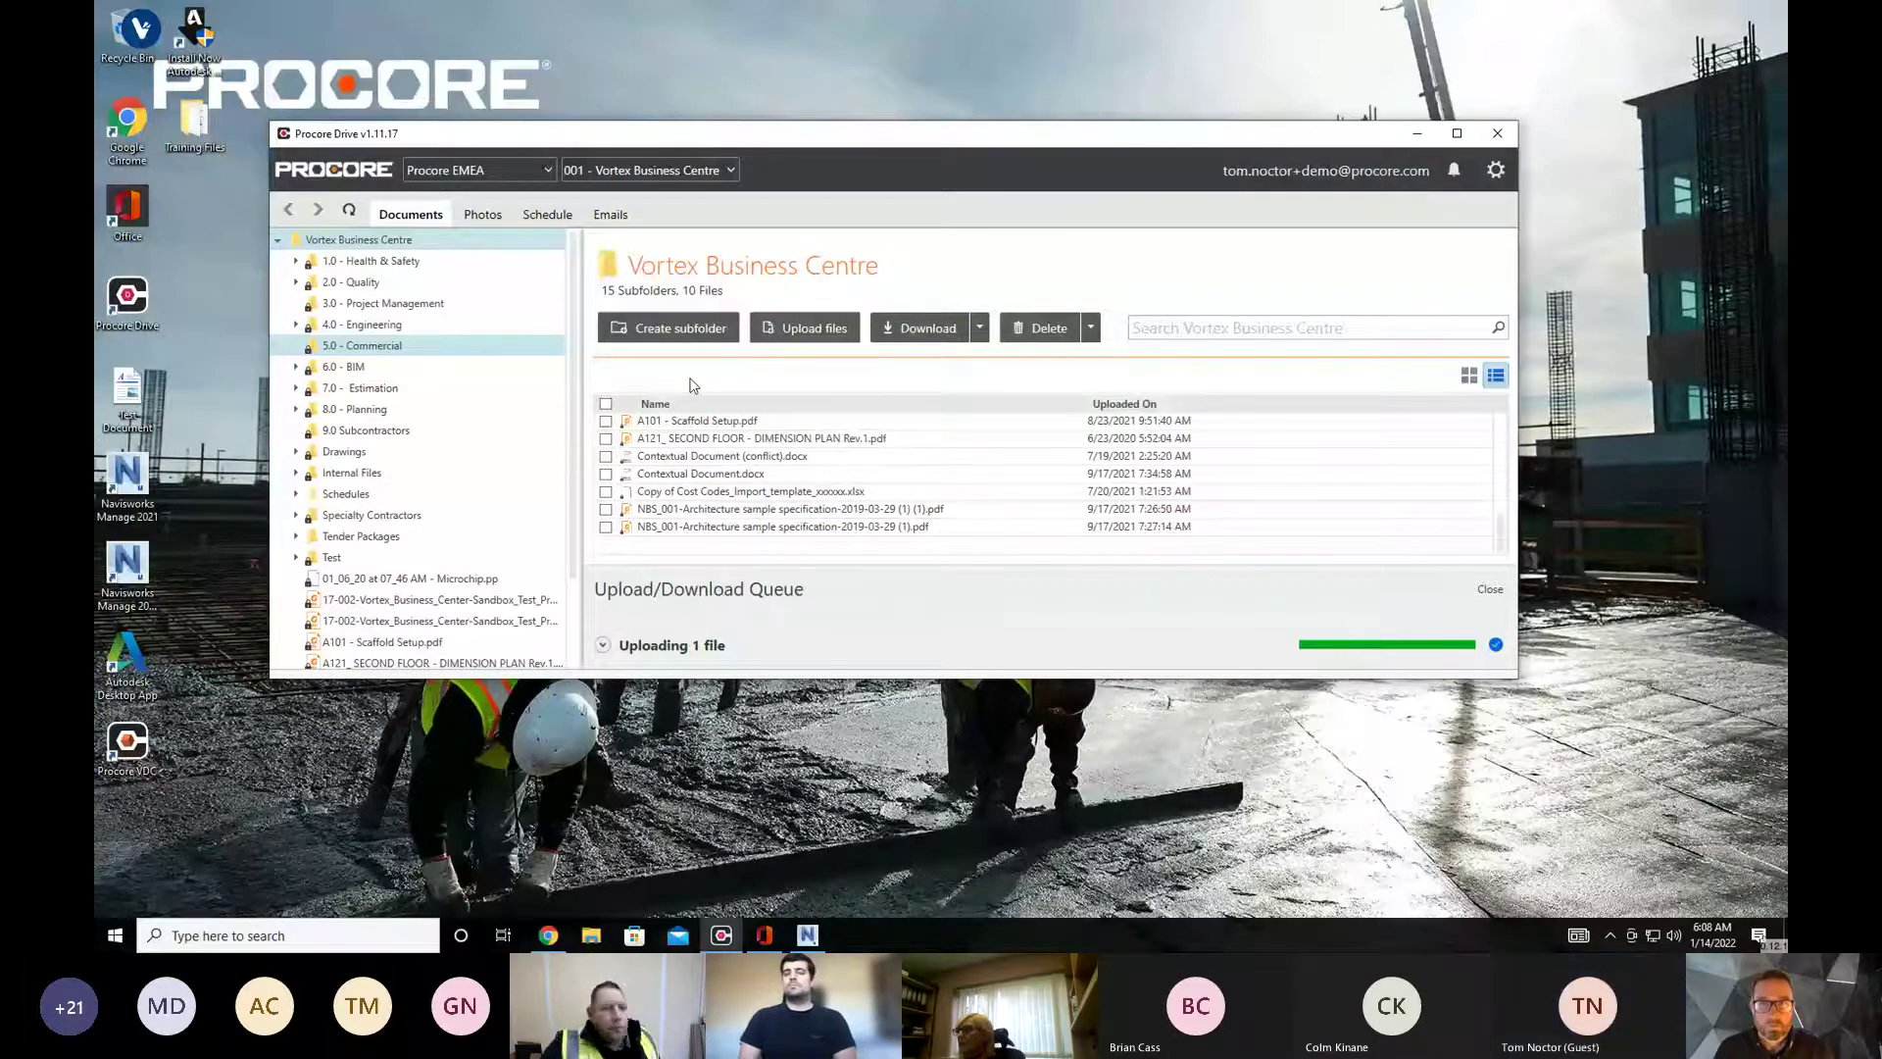
Look through the 1.0 - Health & Safety folder, its upload, download and delete options for 1.2 - Permits, and the 1.1 - Health & Safety Plan subfolder
{"action": "left_click", "coordinate": [419, 263]}
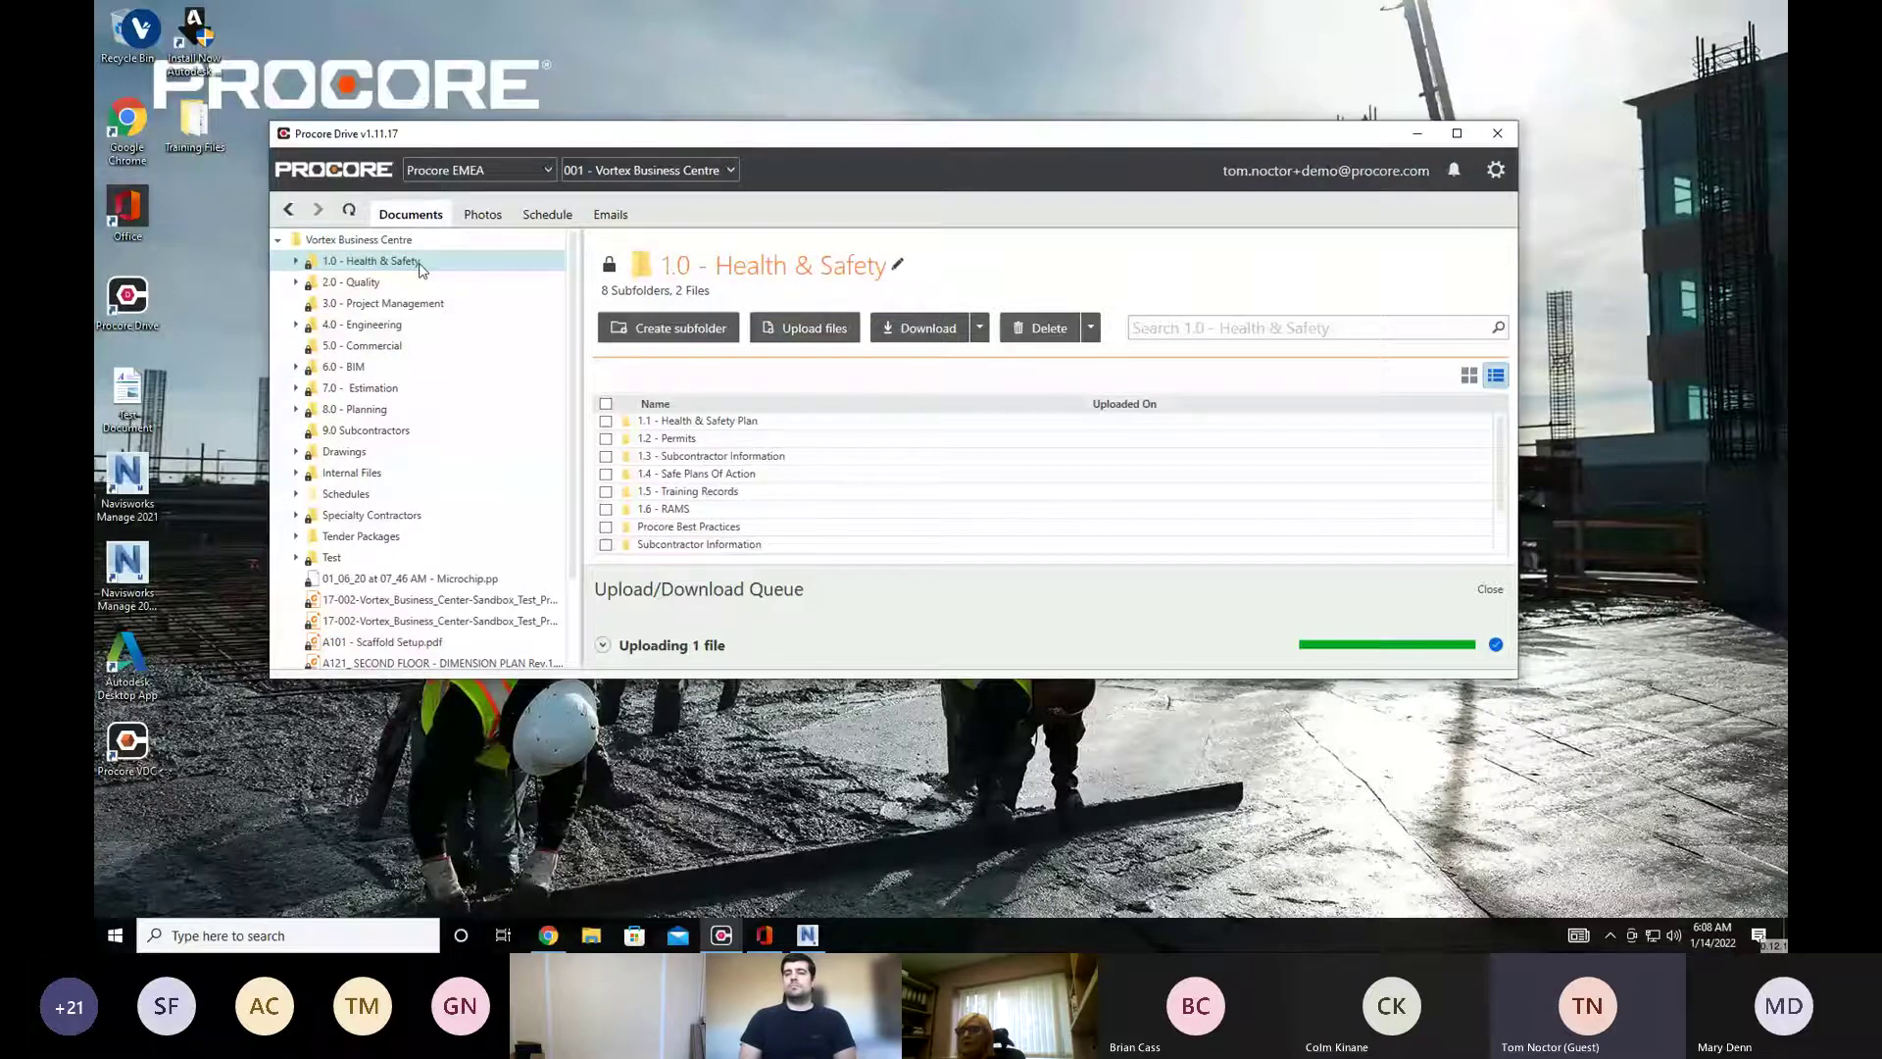
{"action": "left_click", "coordinate": [782, 331]}
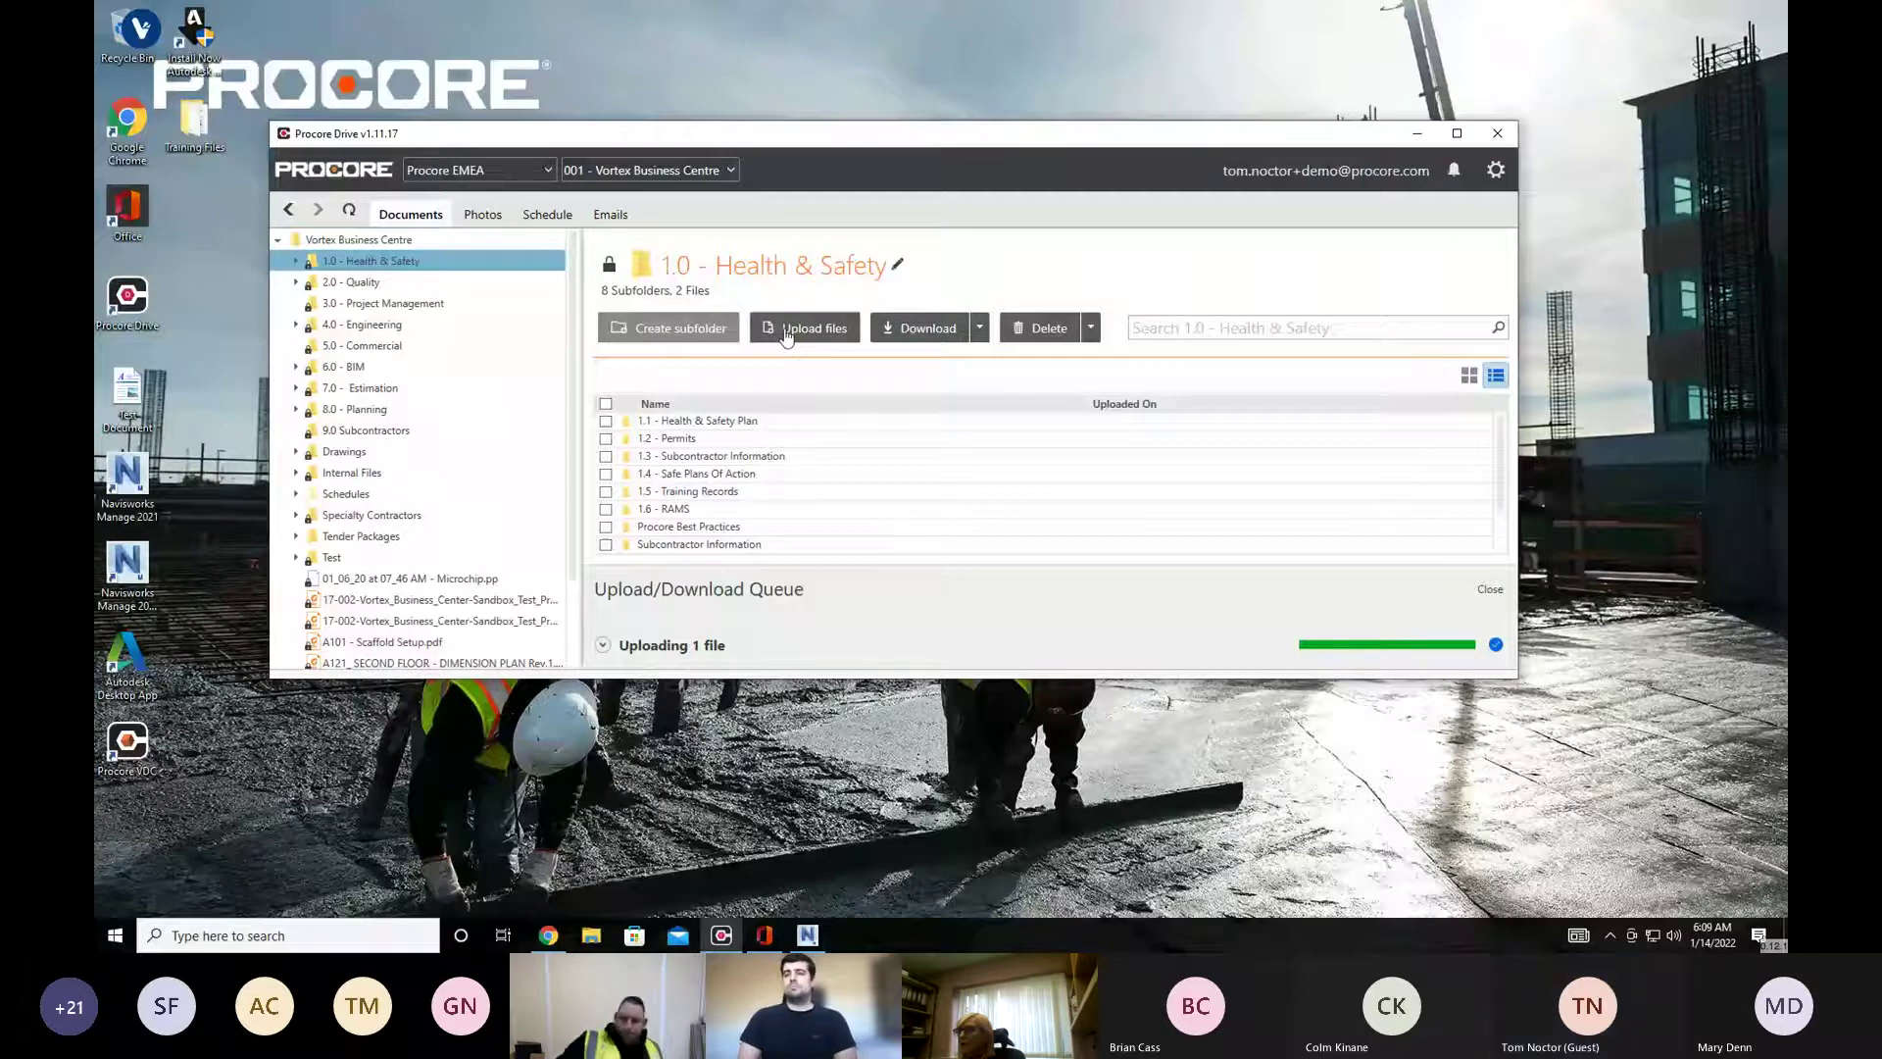
{"action": "left_click", "coordinate": [605, 438]}
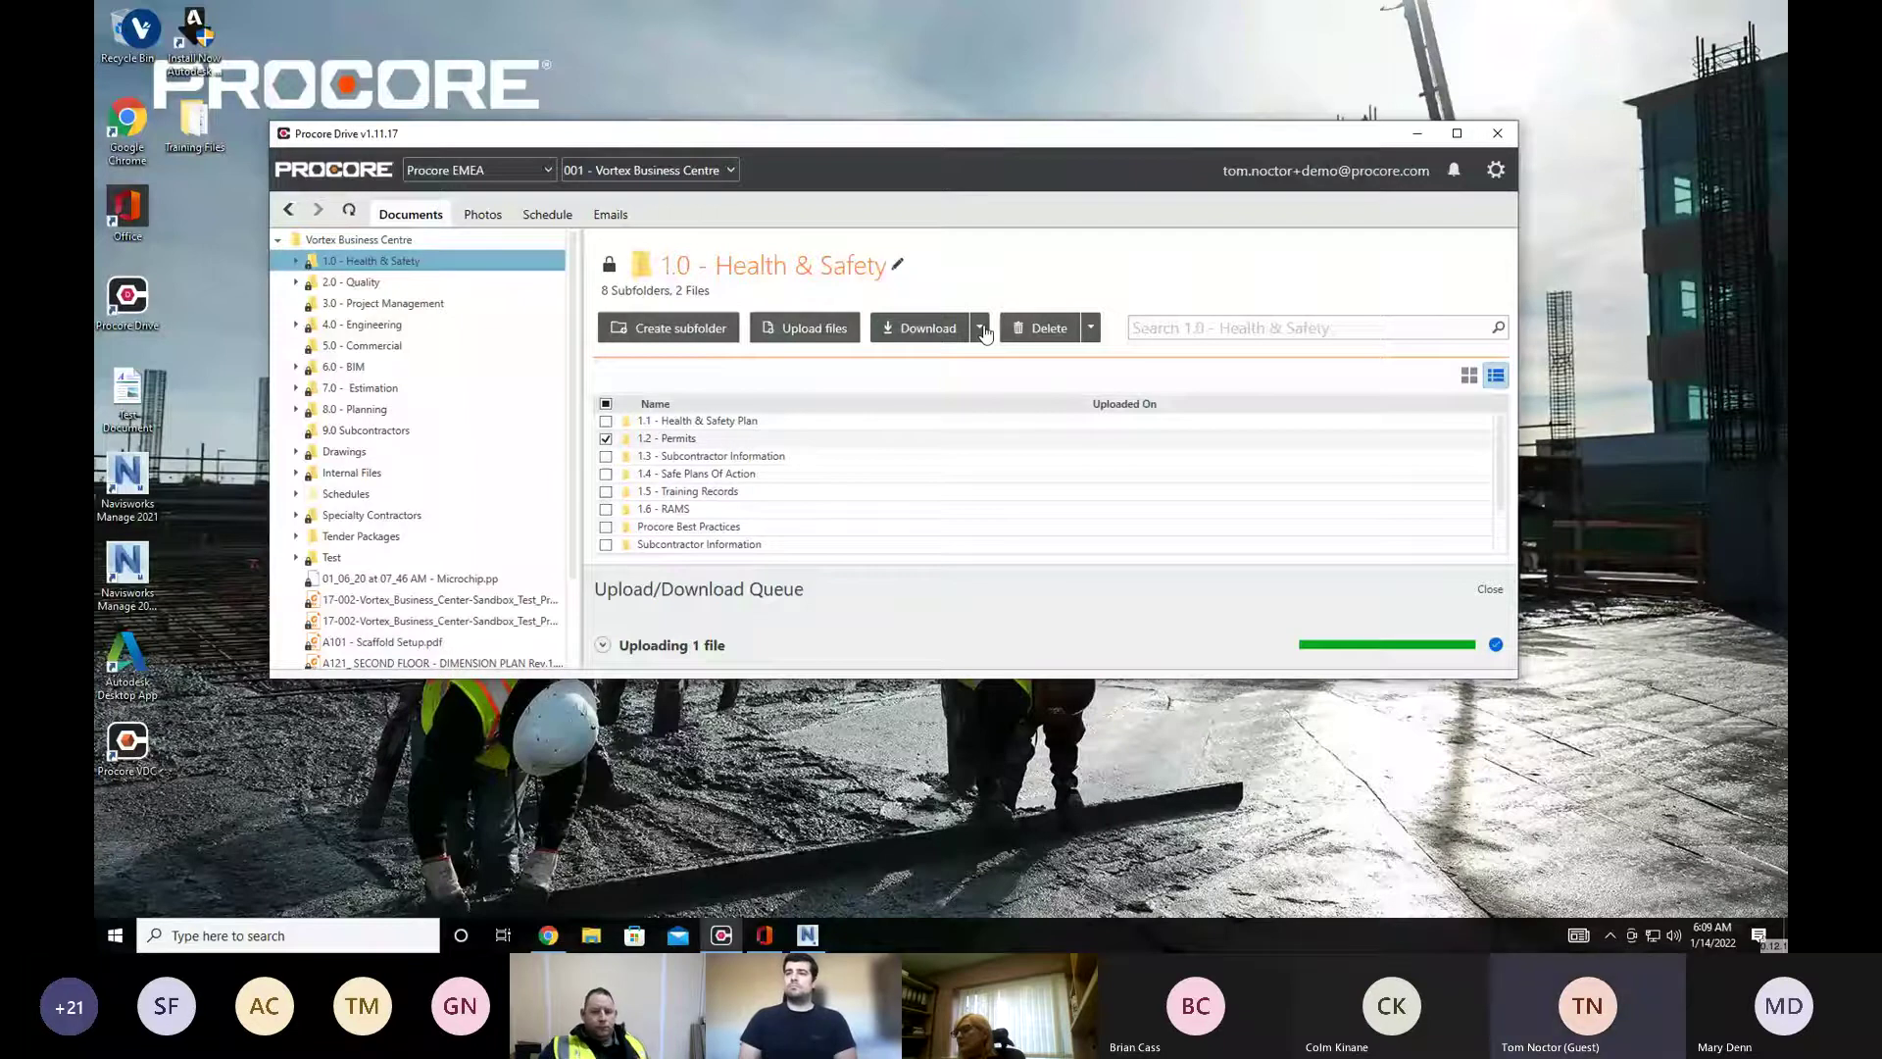
{"action": "left_click", "coordinate": [1088, 329]}
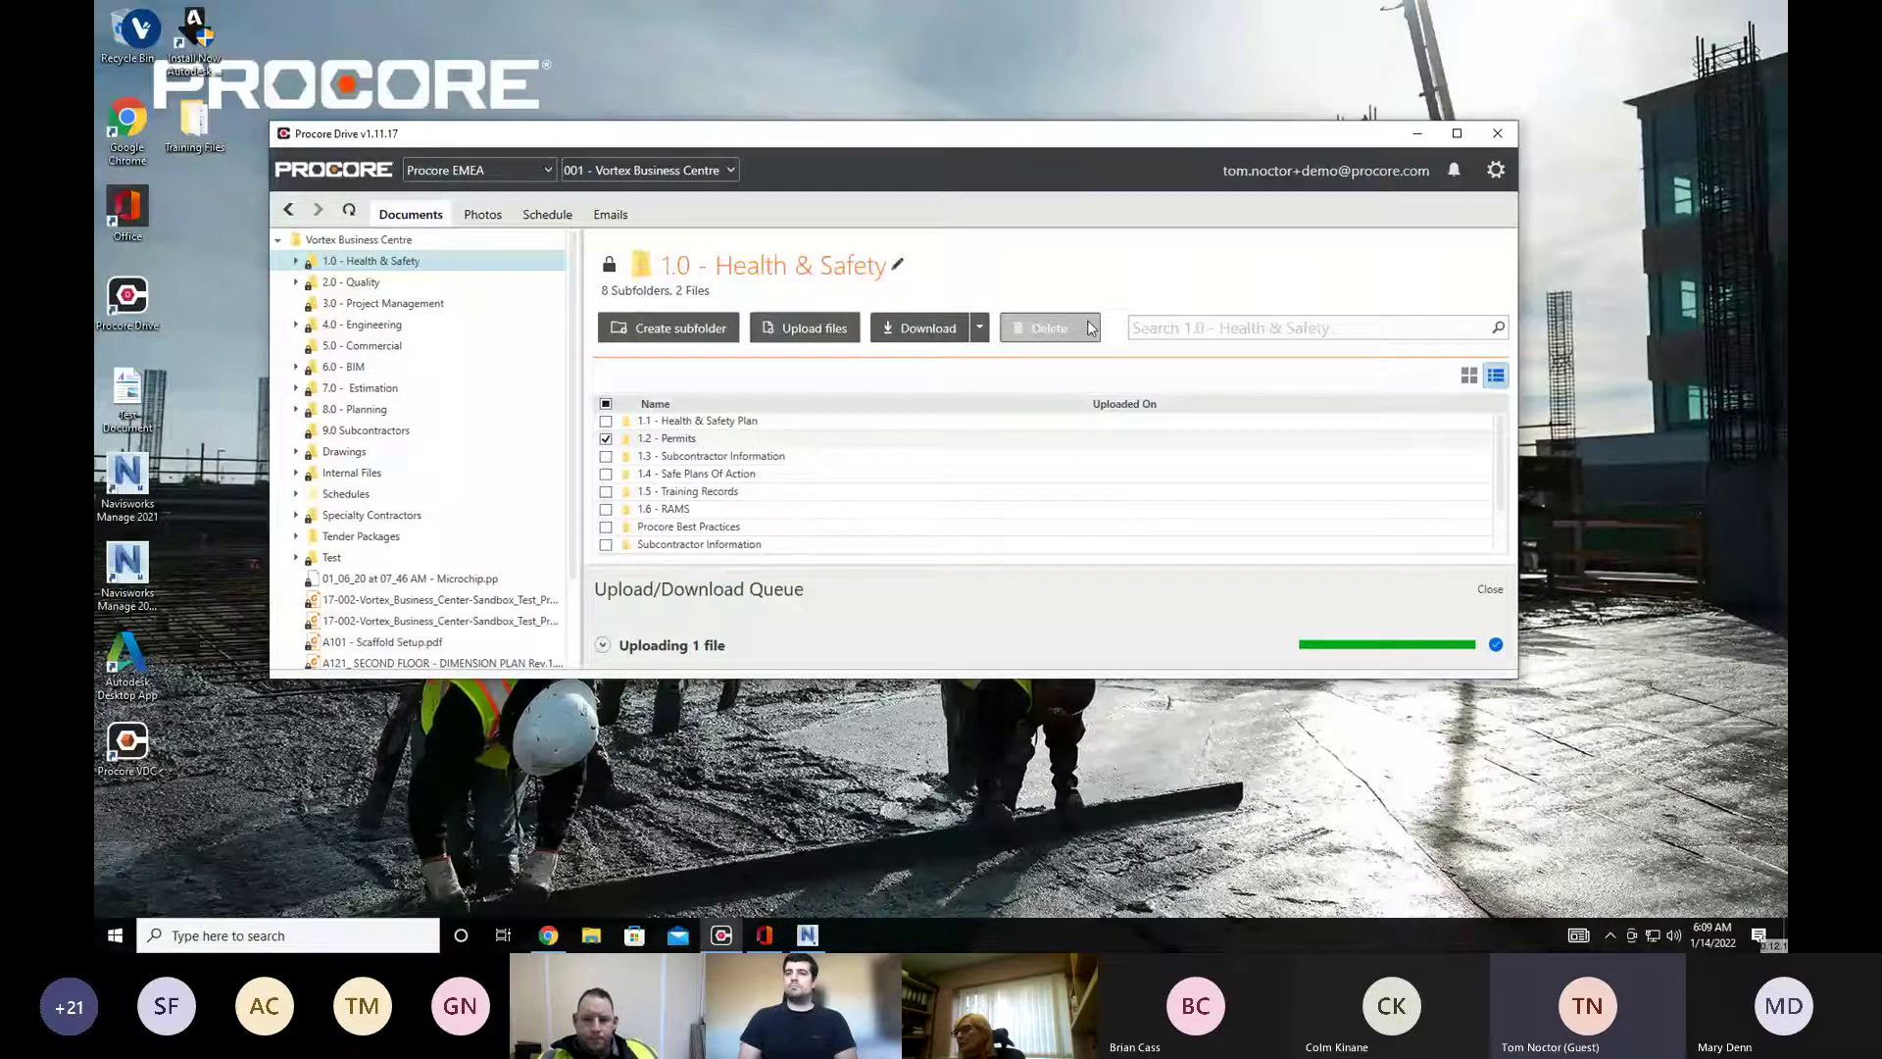
{"action": "left_click", "coordinate": [1091, 329]}
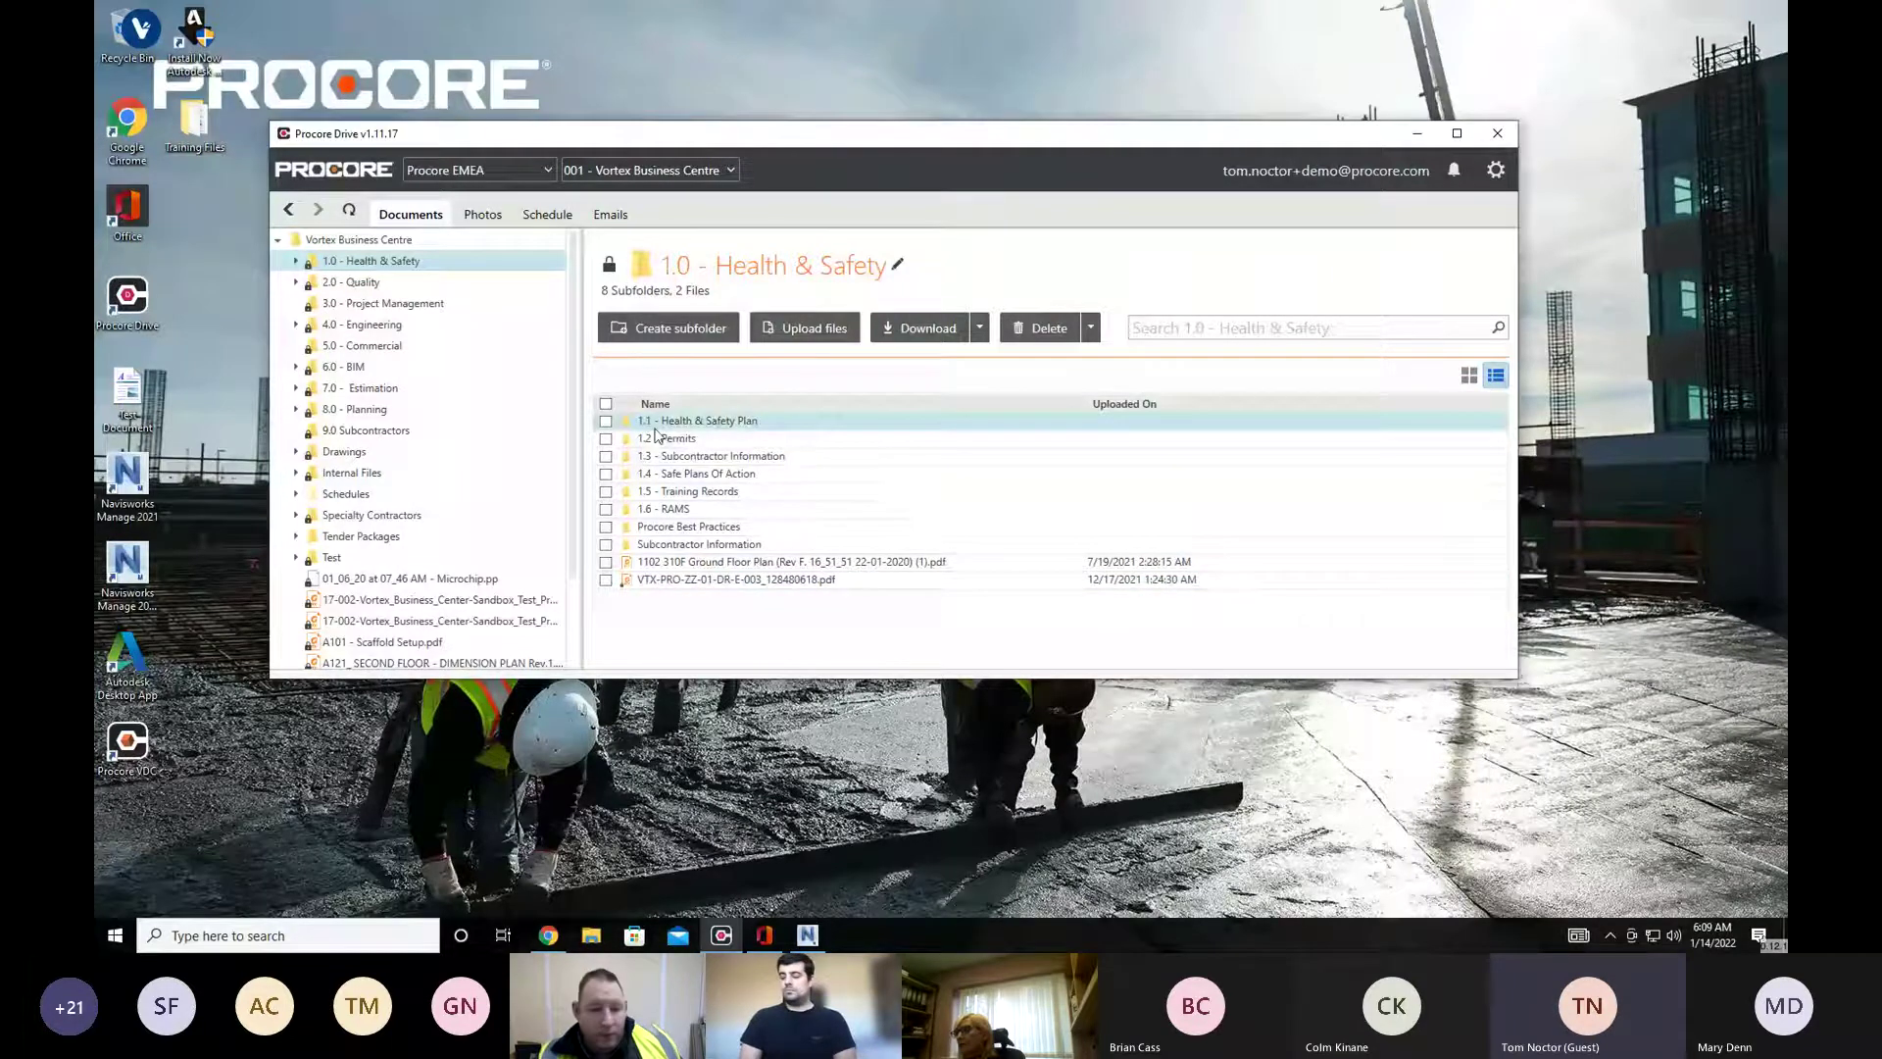
{"action": "double_click", "coordinate": [665, 423]}
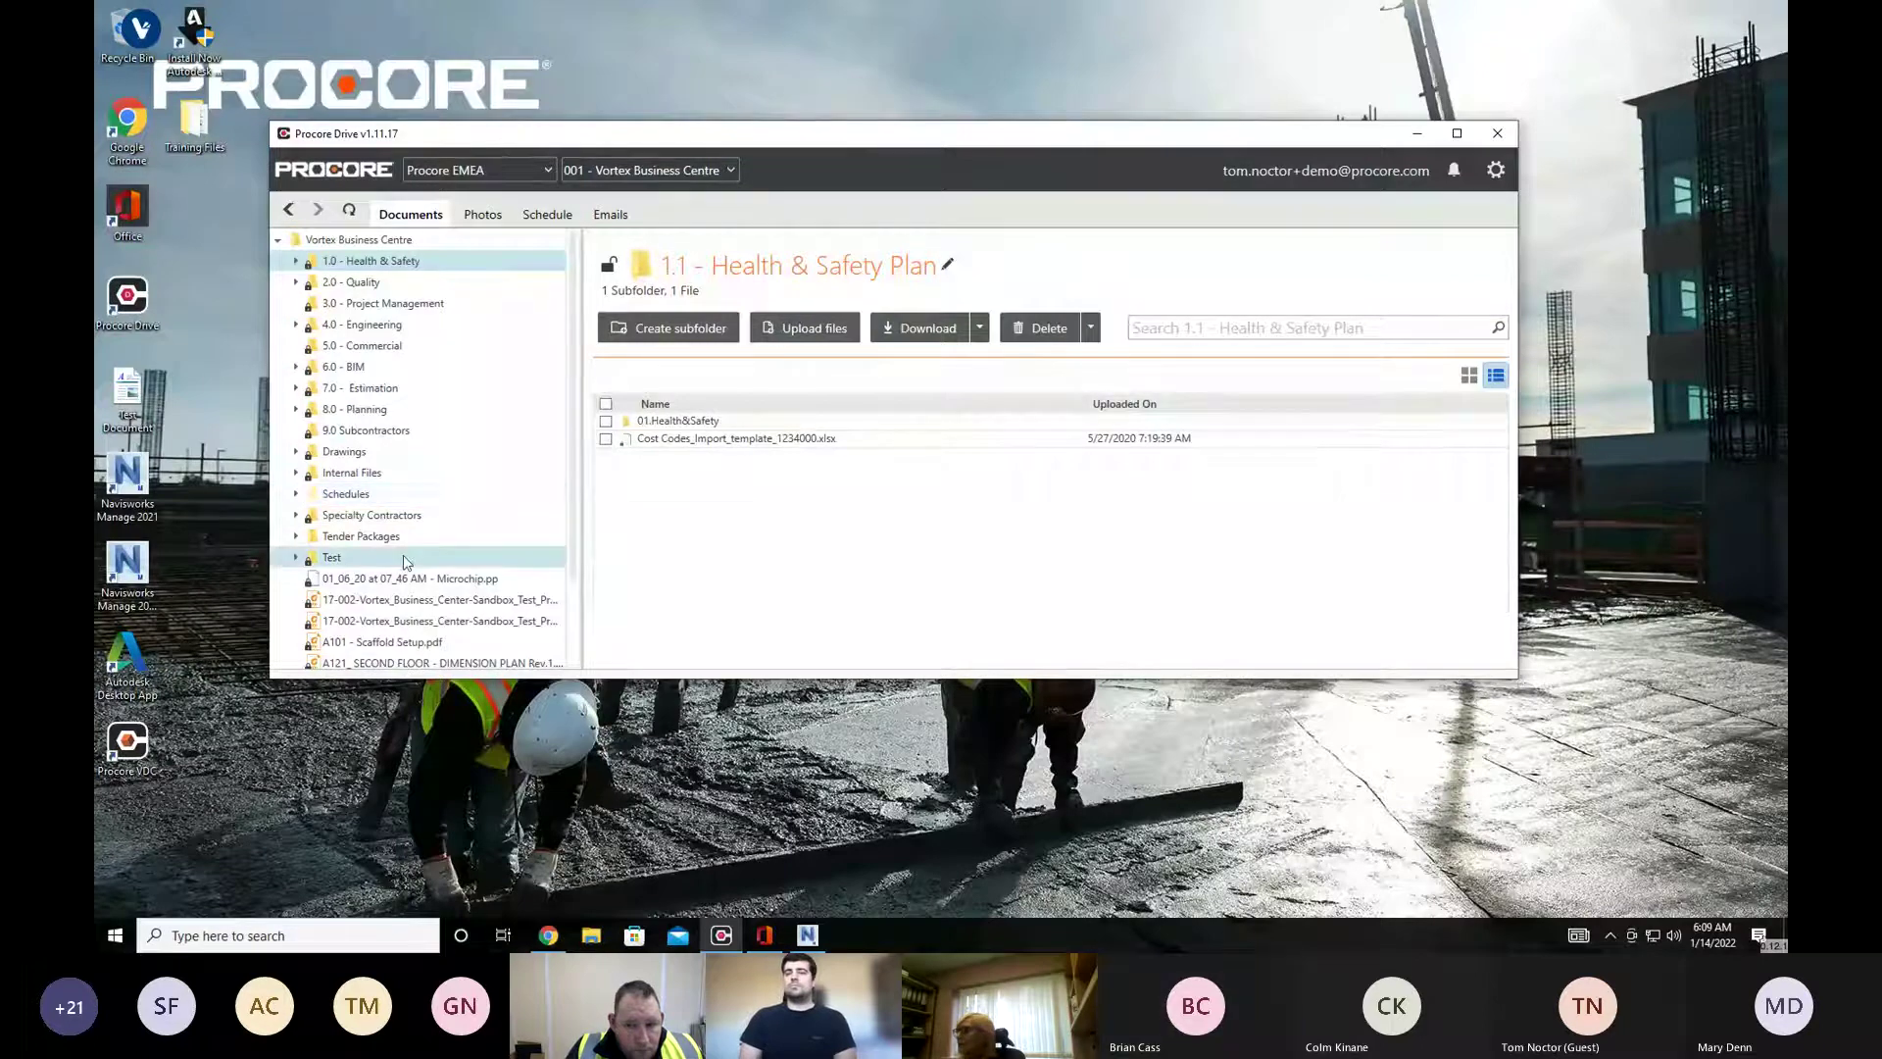
Upload Test Document.rtf from the desktop into the Test folder of Vortex Business Centre and open the uploaded file's details
{"action": "left_click", "coordinate": [359, 240]}
{"action": "scroll", "coordinate": [642, 585], "scroll_direction": "down", "scroll_amount": 4}
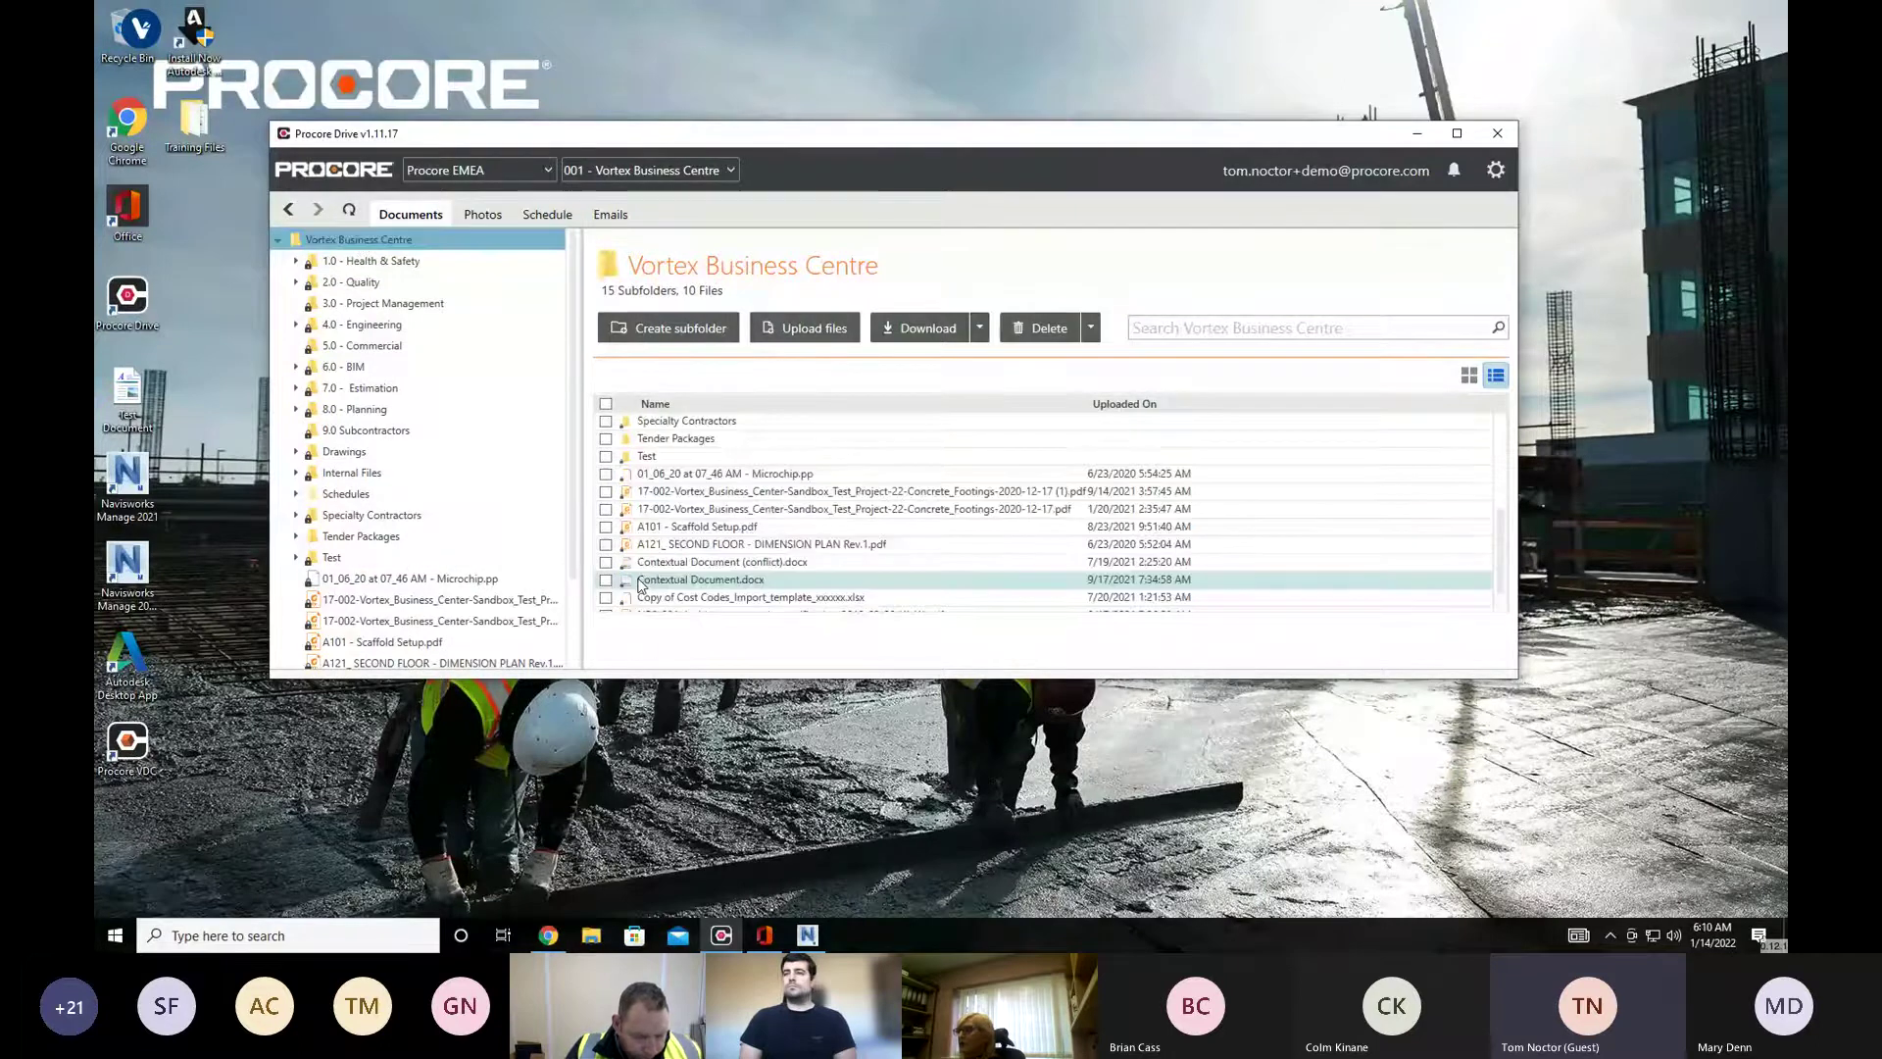
{"action": "scroll", "coordinate": [642, 585], "scroll_direction": "down", "scroll_amount": 1}
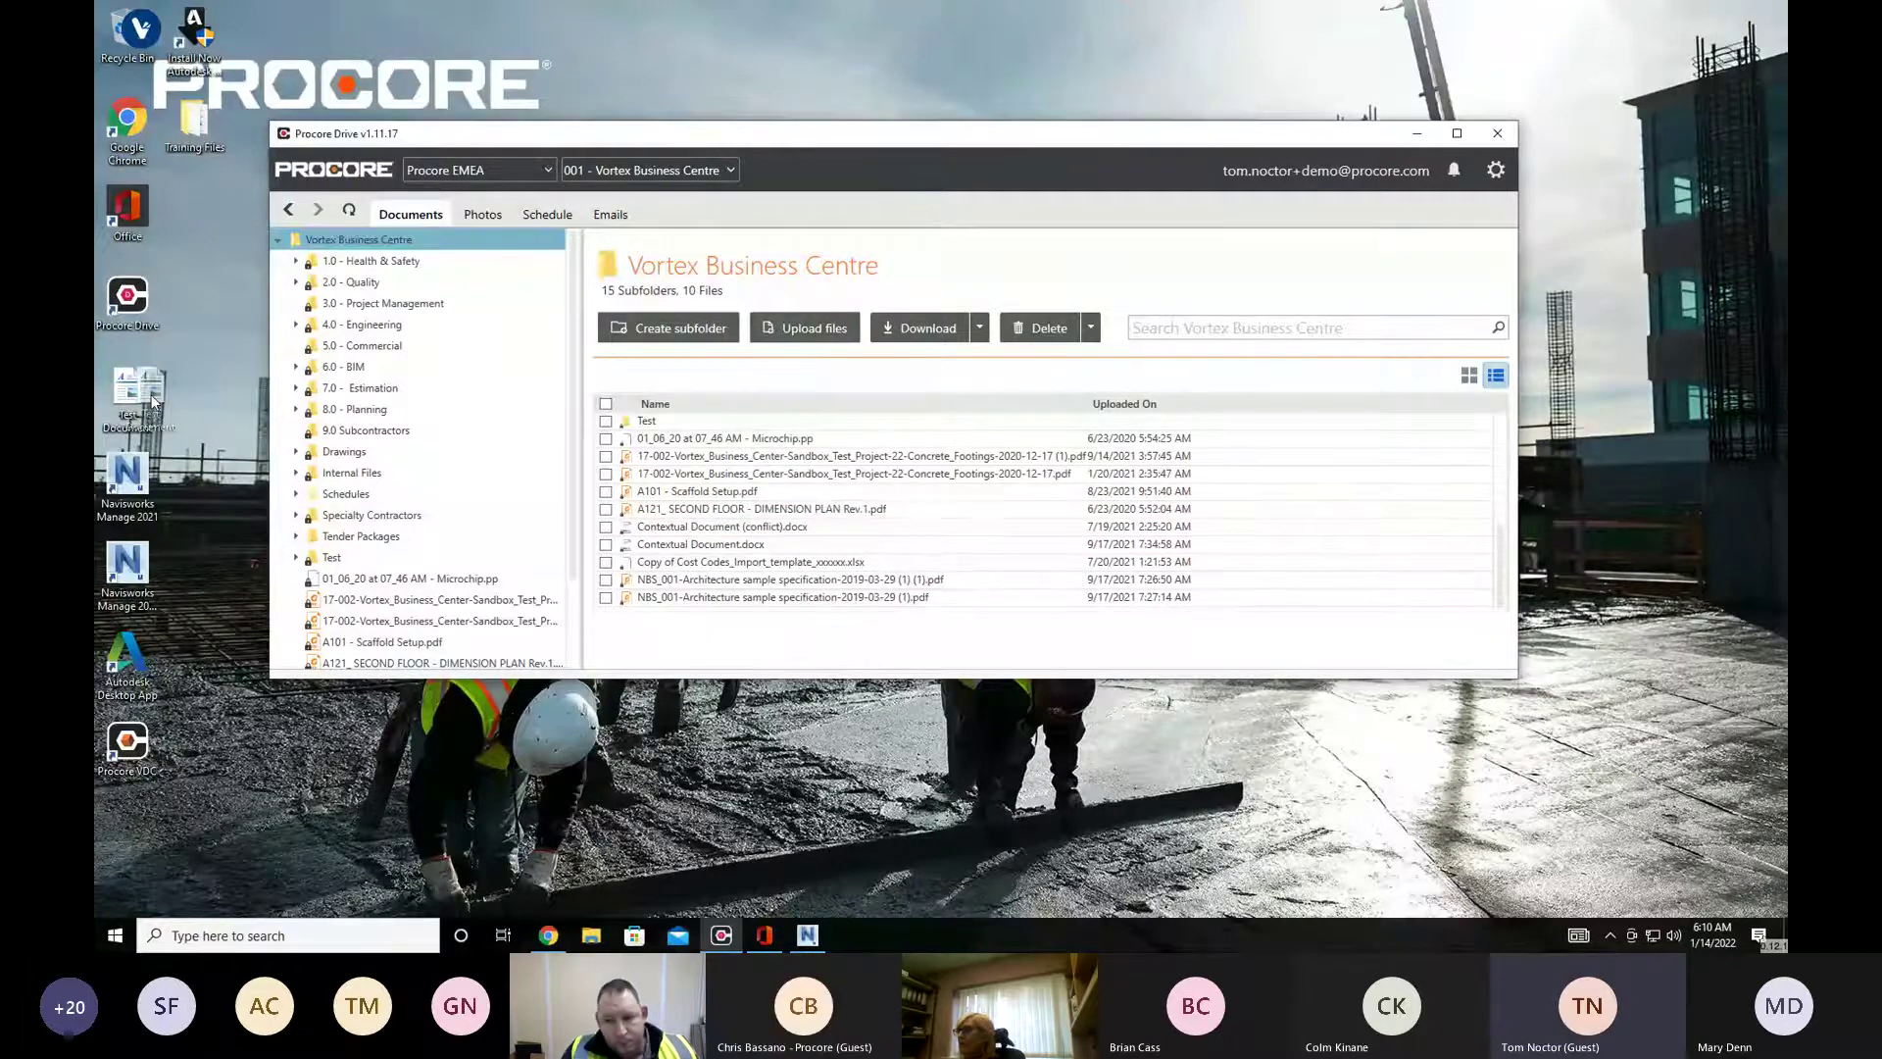
{"action": "left_click_drag", "start_coordinate": [154, 400], "coordinate": [752, 476]}
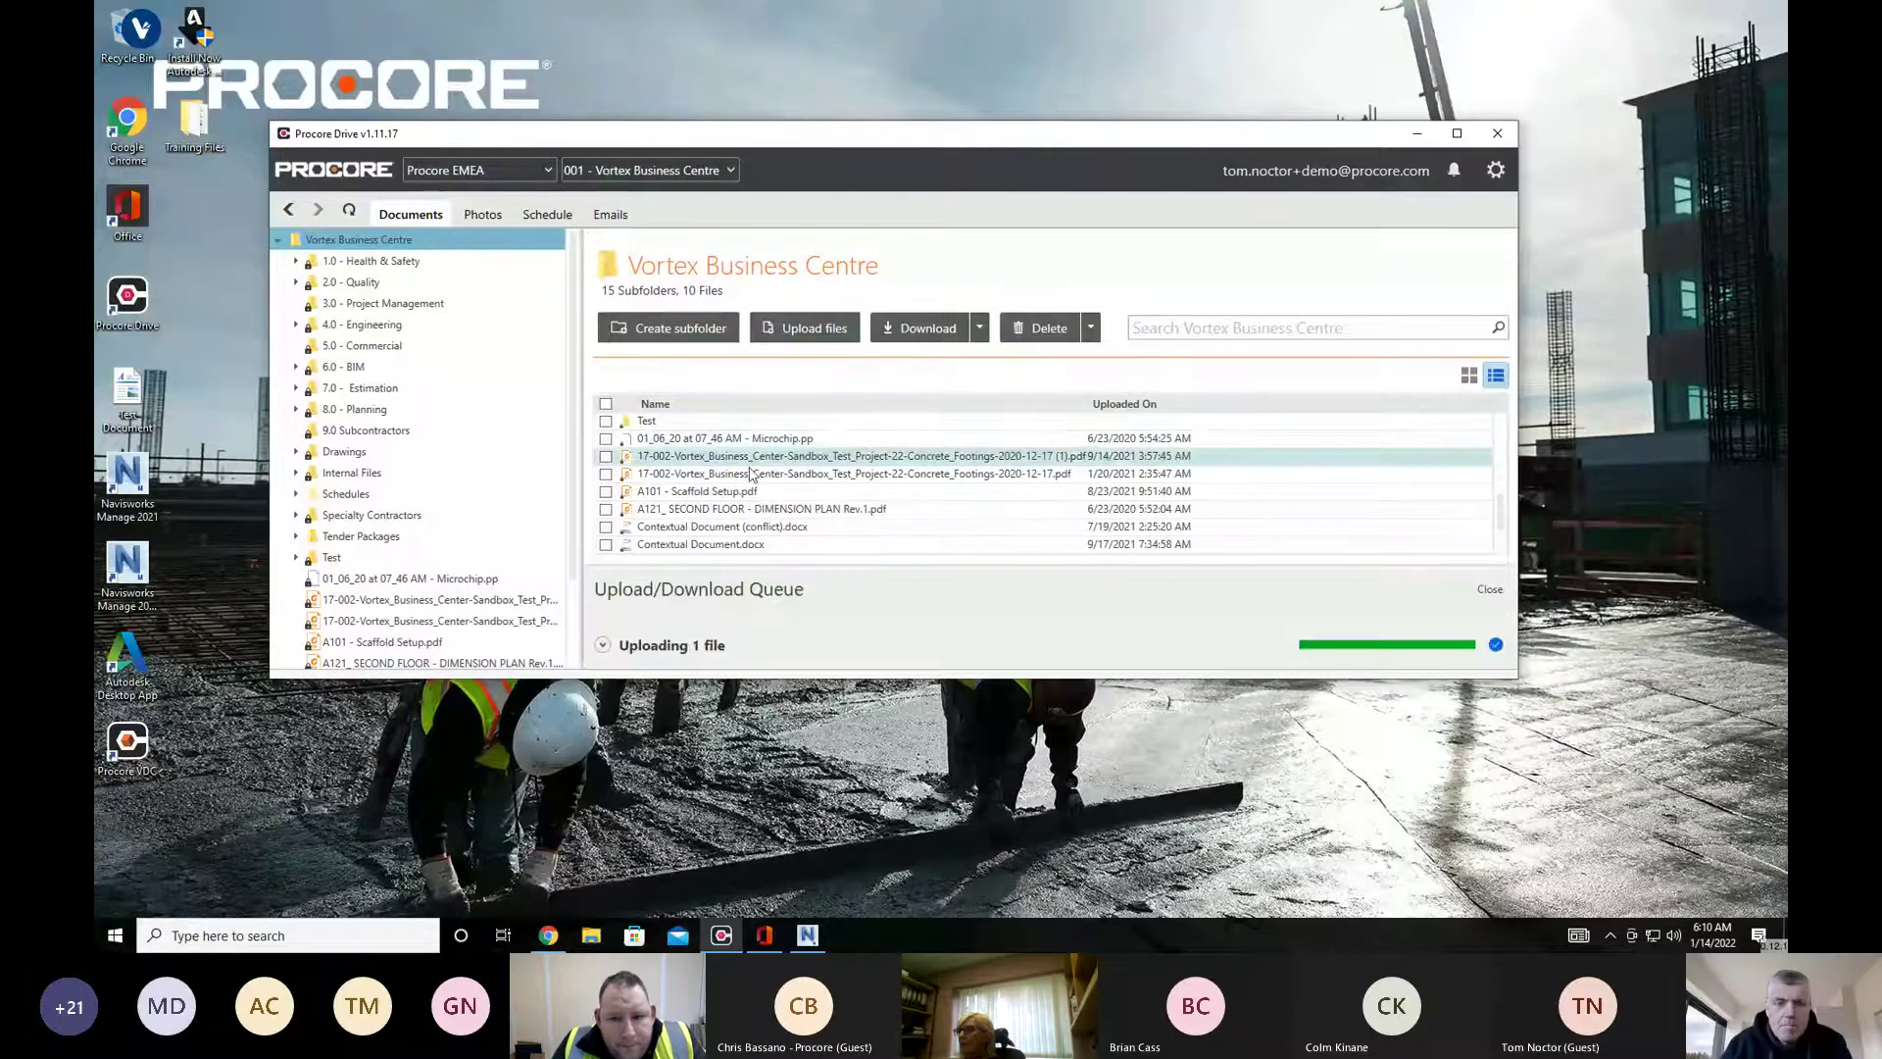
{"action": "double_click", "coordinate": [662, 421]}
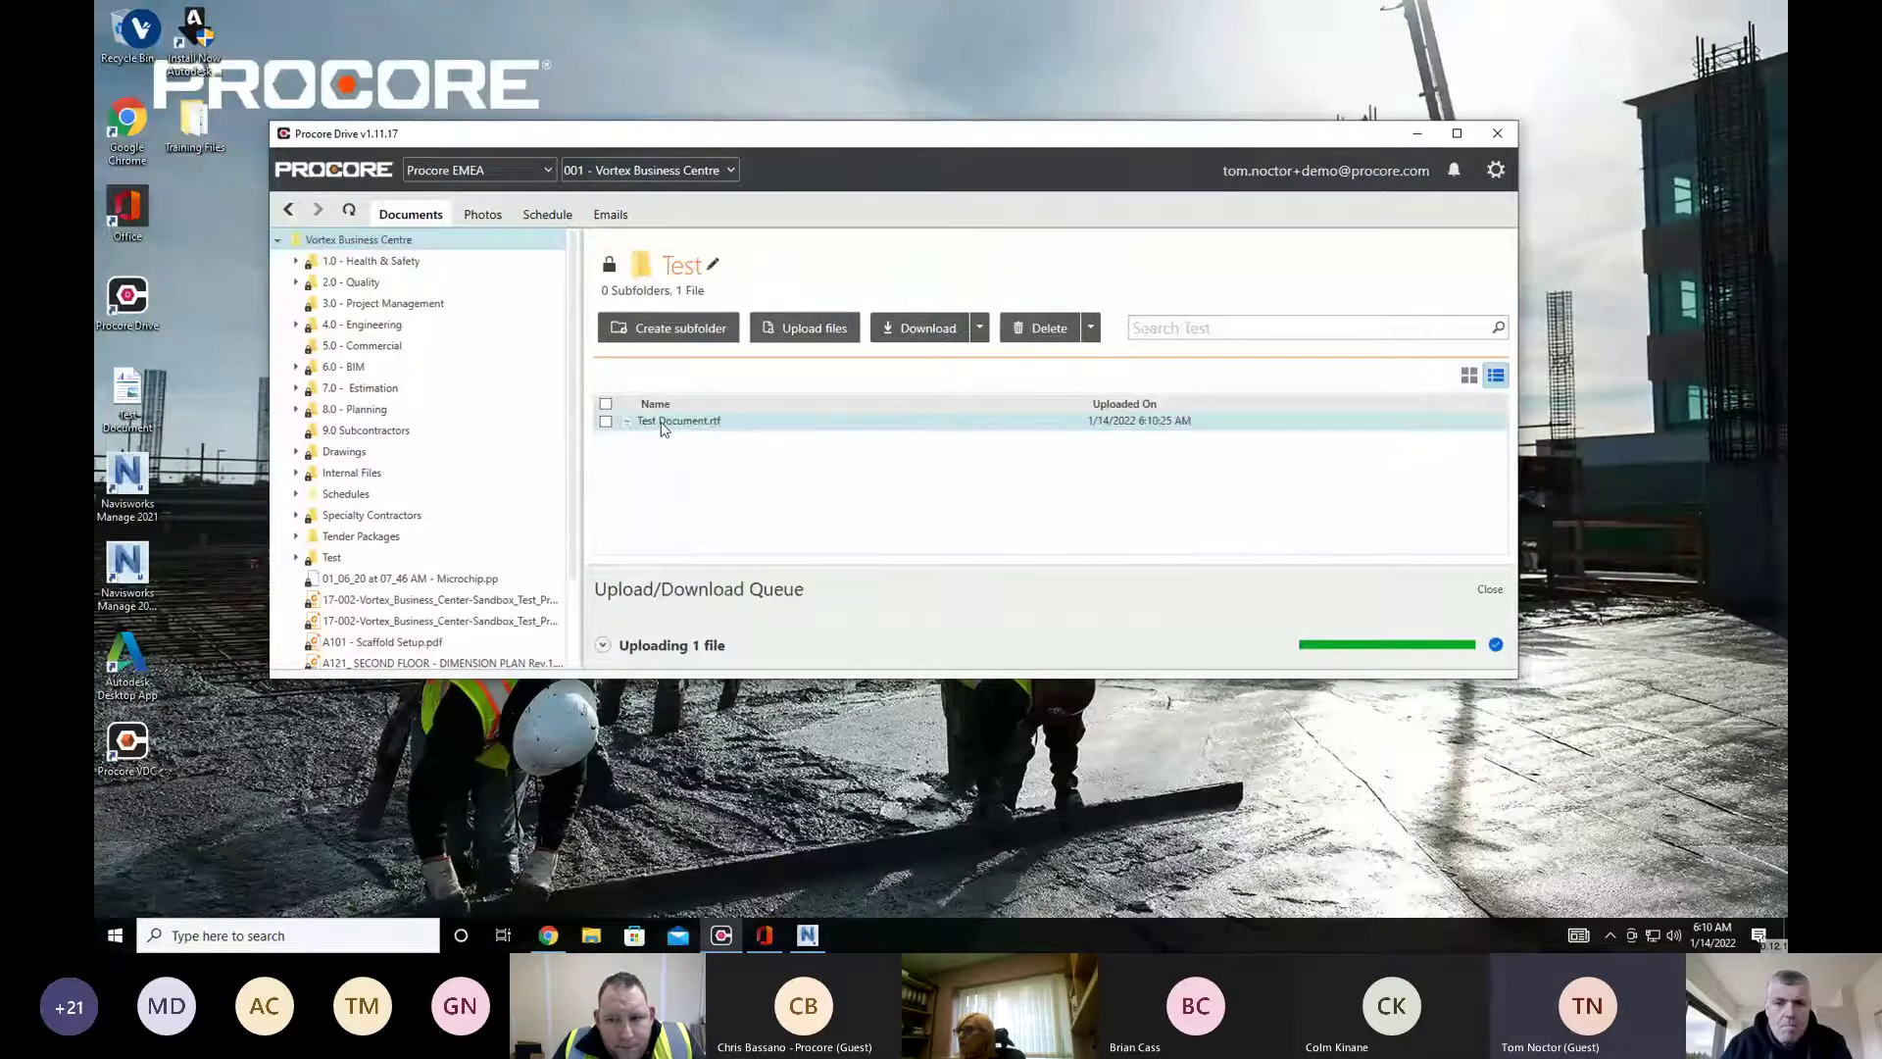
{"action": "double_click", "coordinate": [714, 428]}
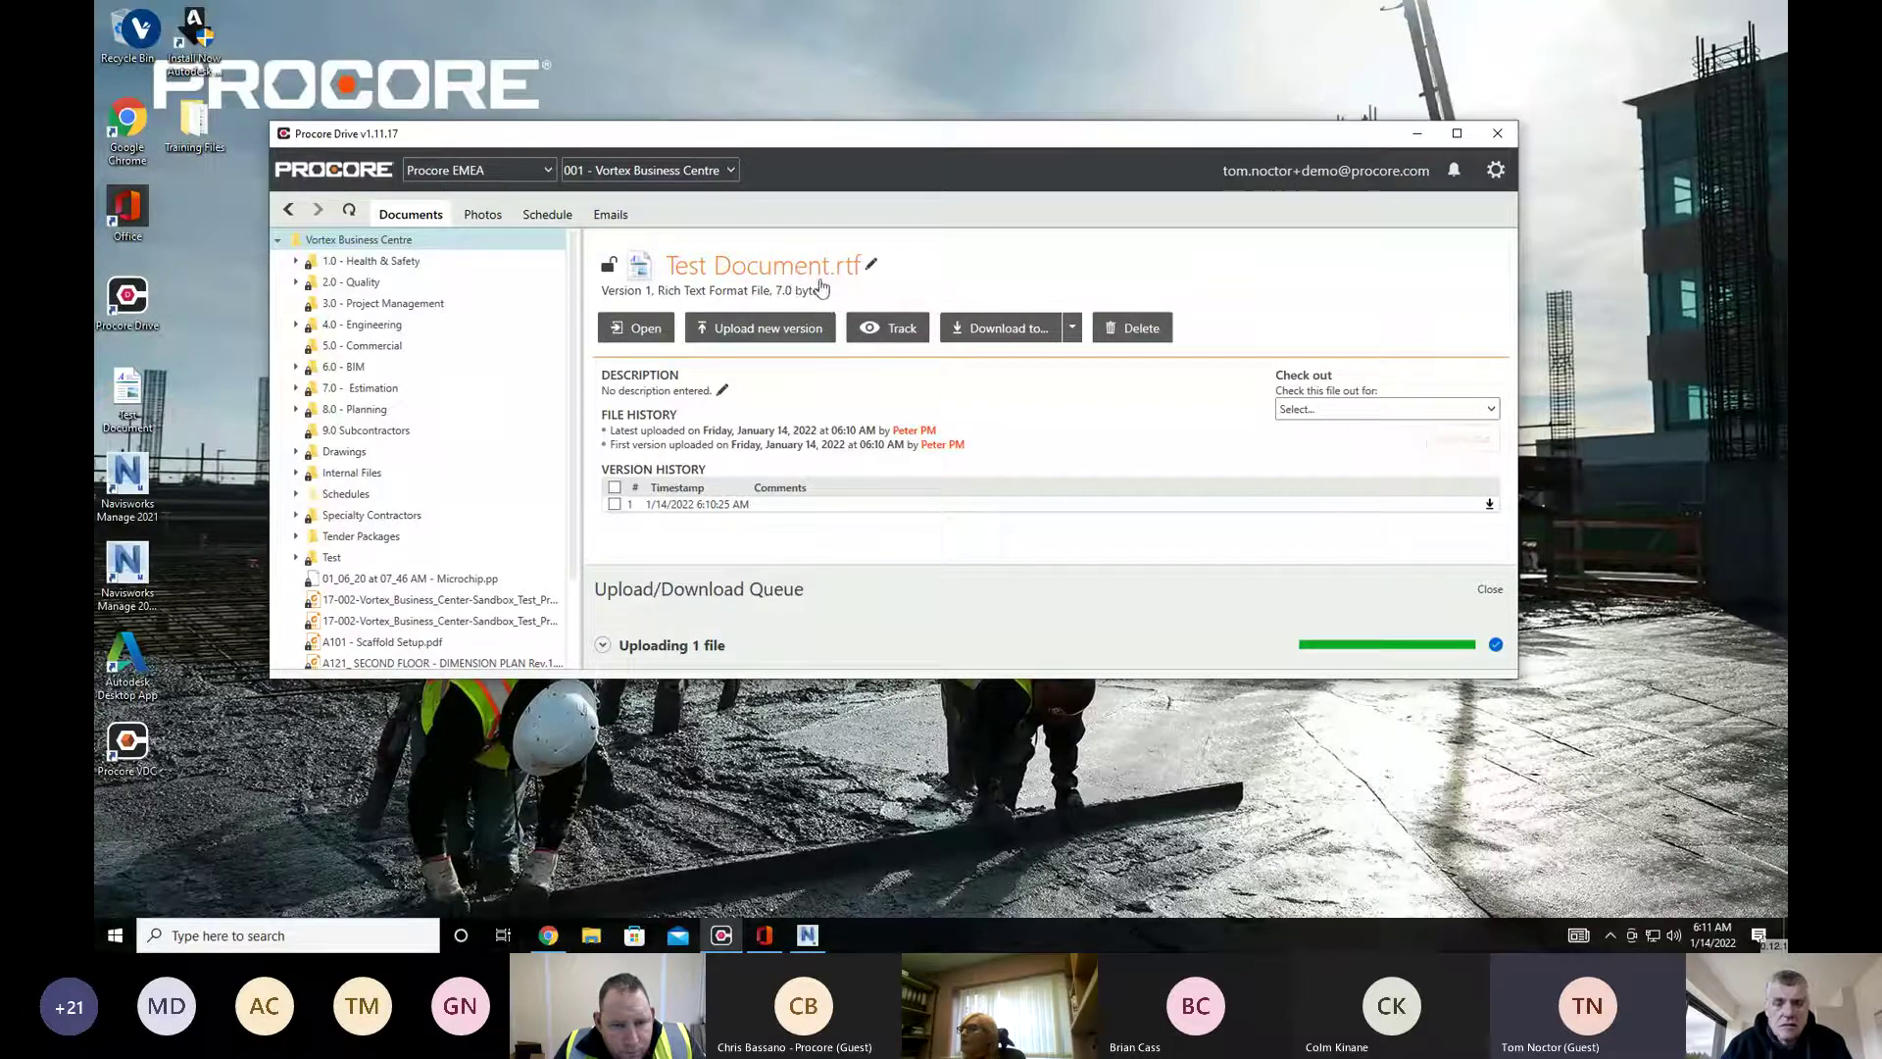
Open Test Document.rtf in WordPad, enter the text "Clancy Procore Drive Training" and save the document
{"action": "left_click", "coordinate": [652, 332]}
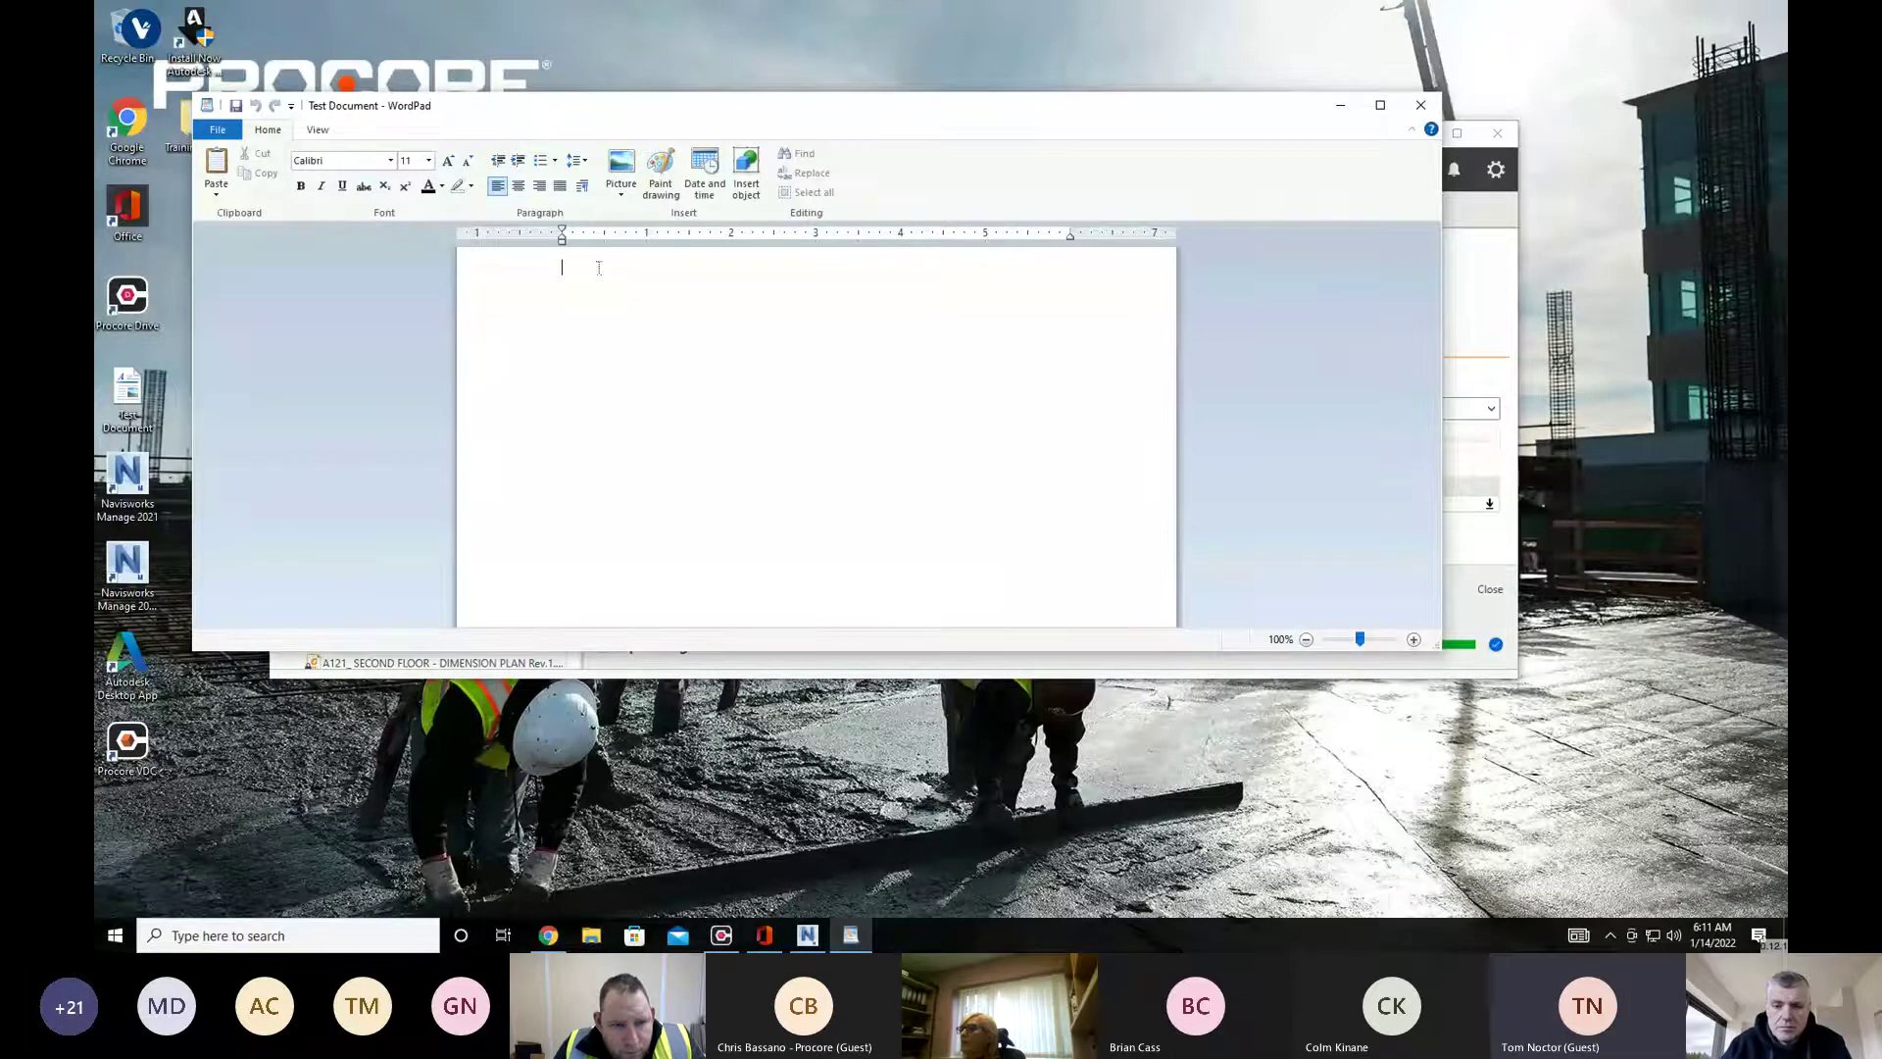
{"action": "type", "text": "t"}
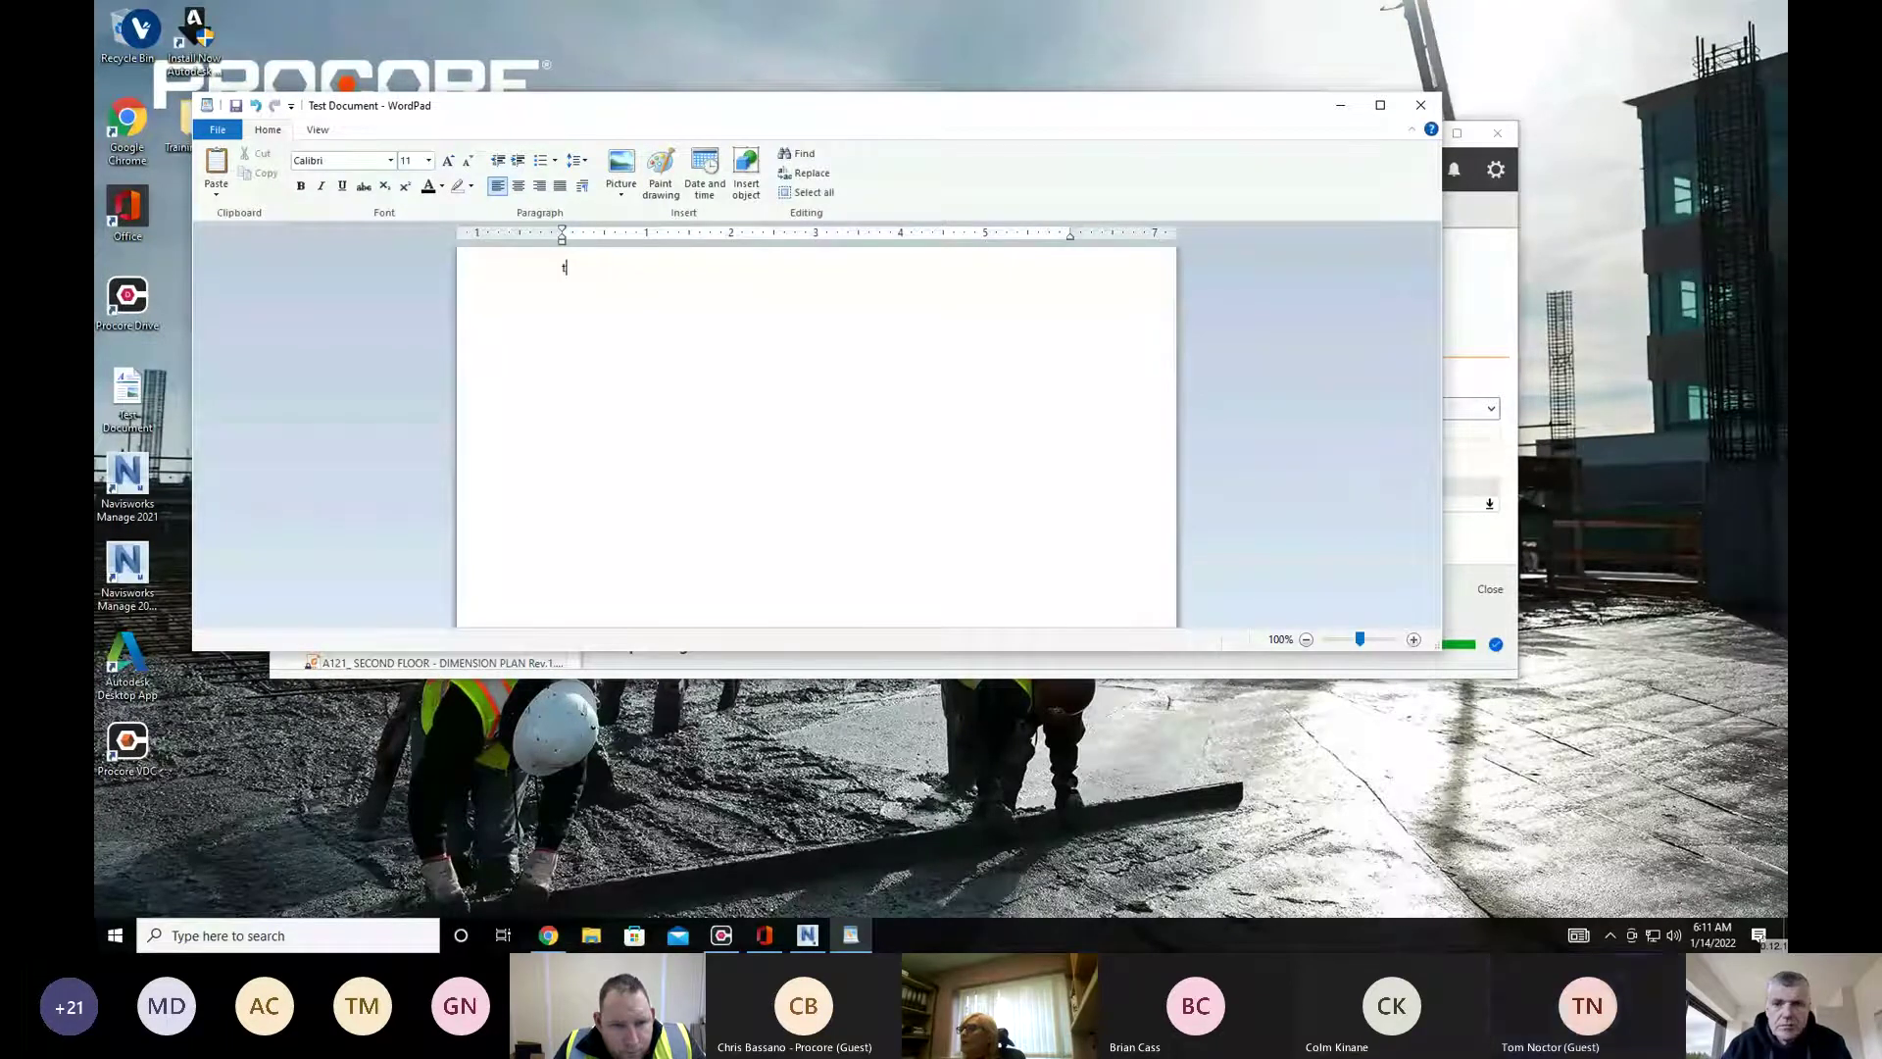
{"action": "key", "text": "BackSpace"}
{"action": "type", "text": "Clancy Procore D"}
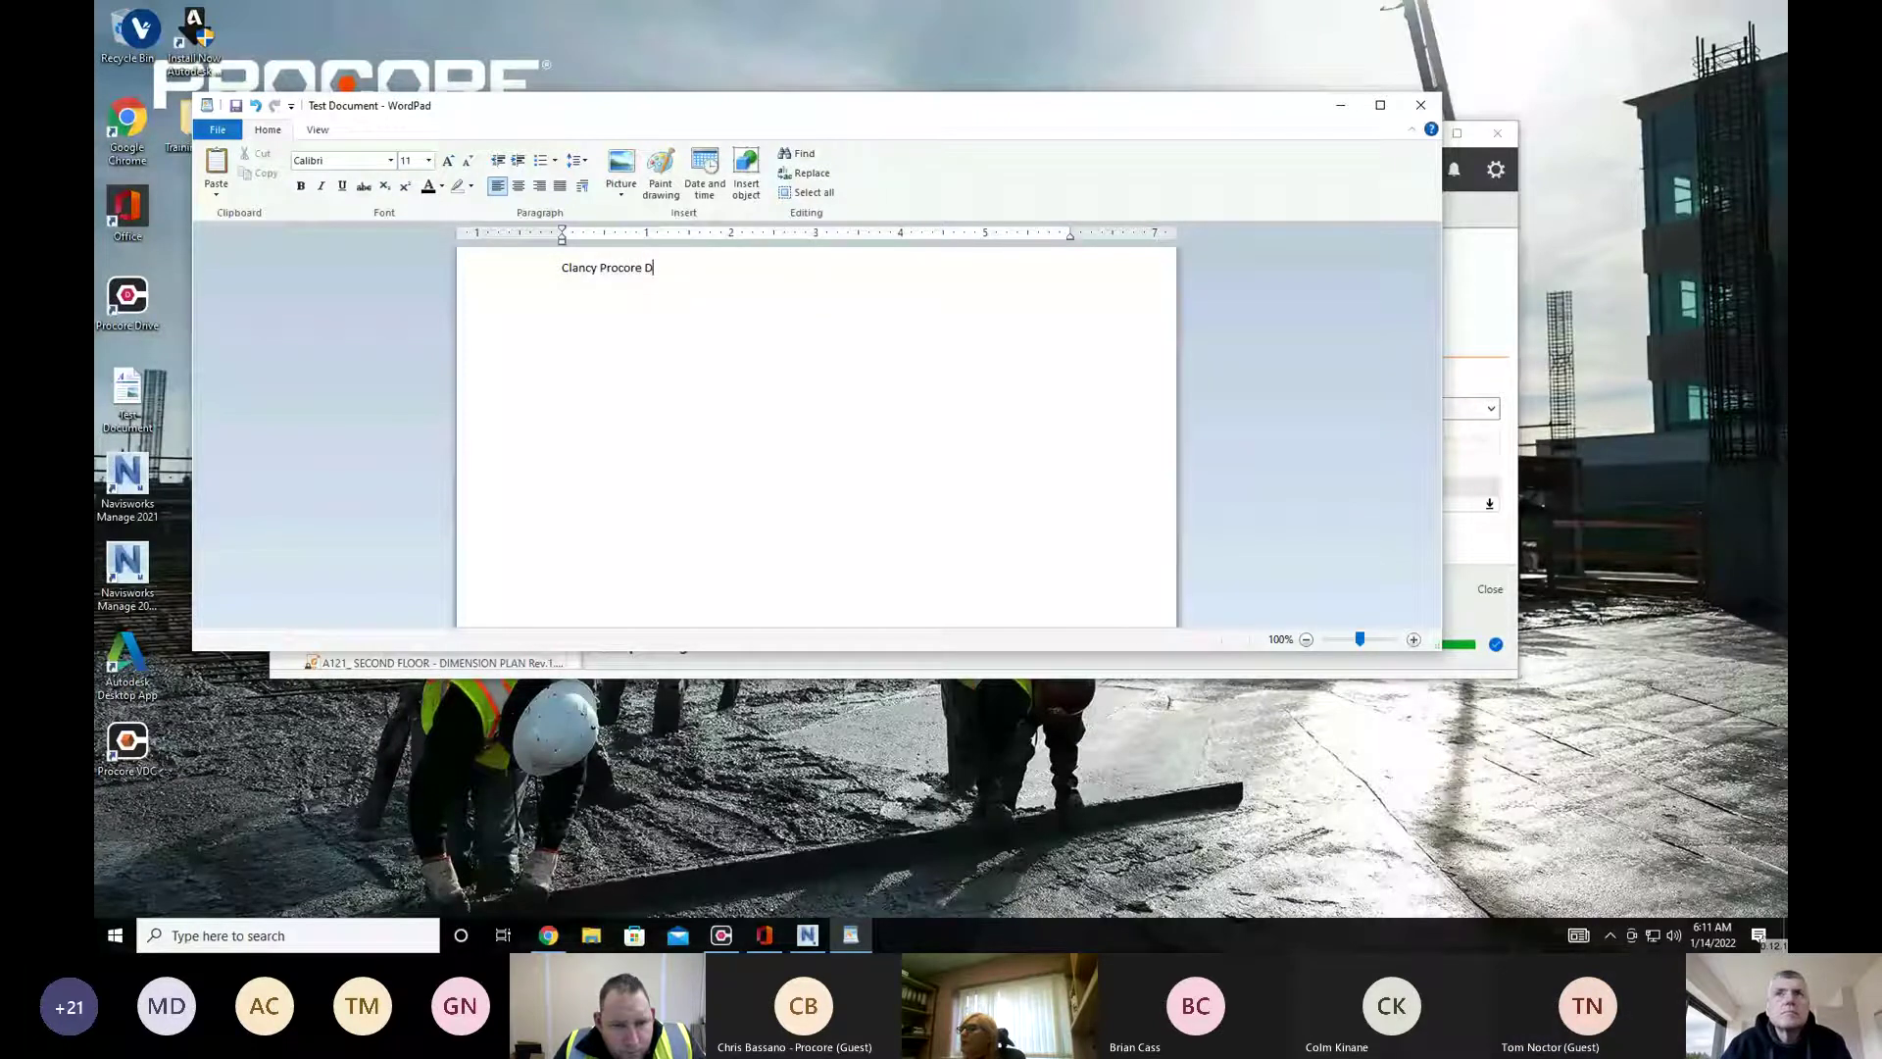
{"action": "type", "text": "rive Training"}
{"action": "left_click", "coordinate": [236, 106]}
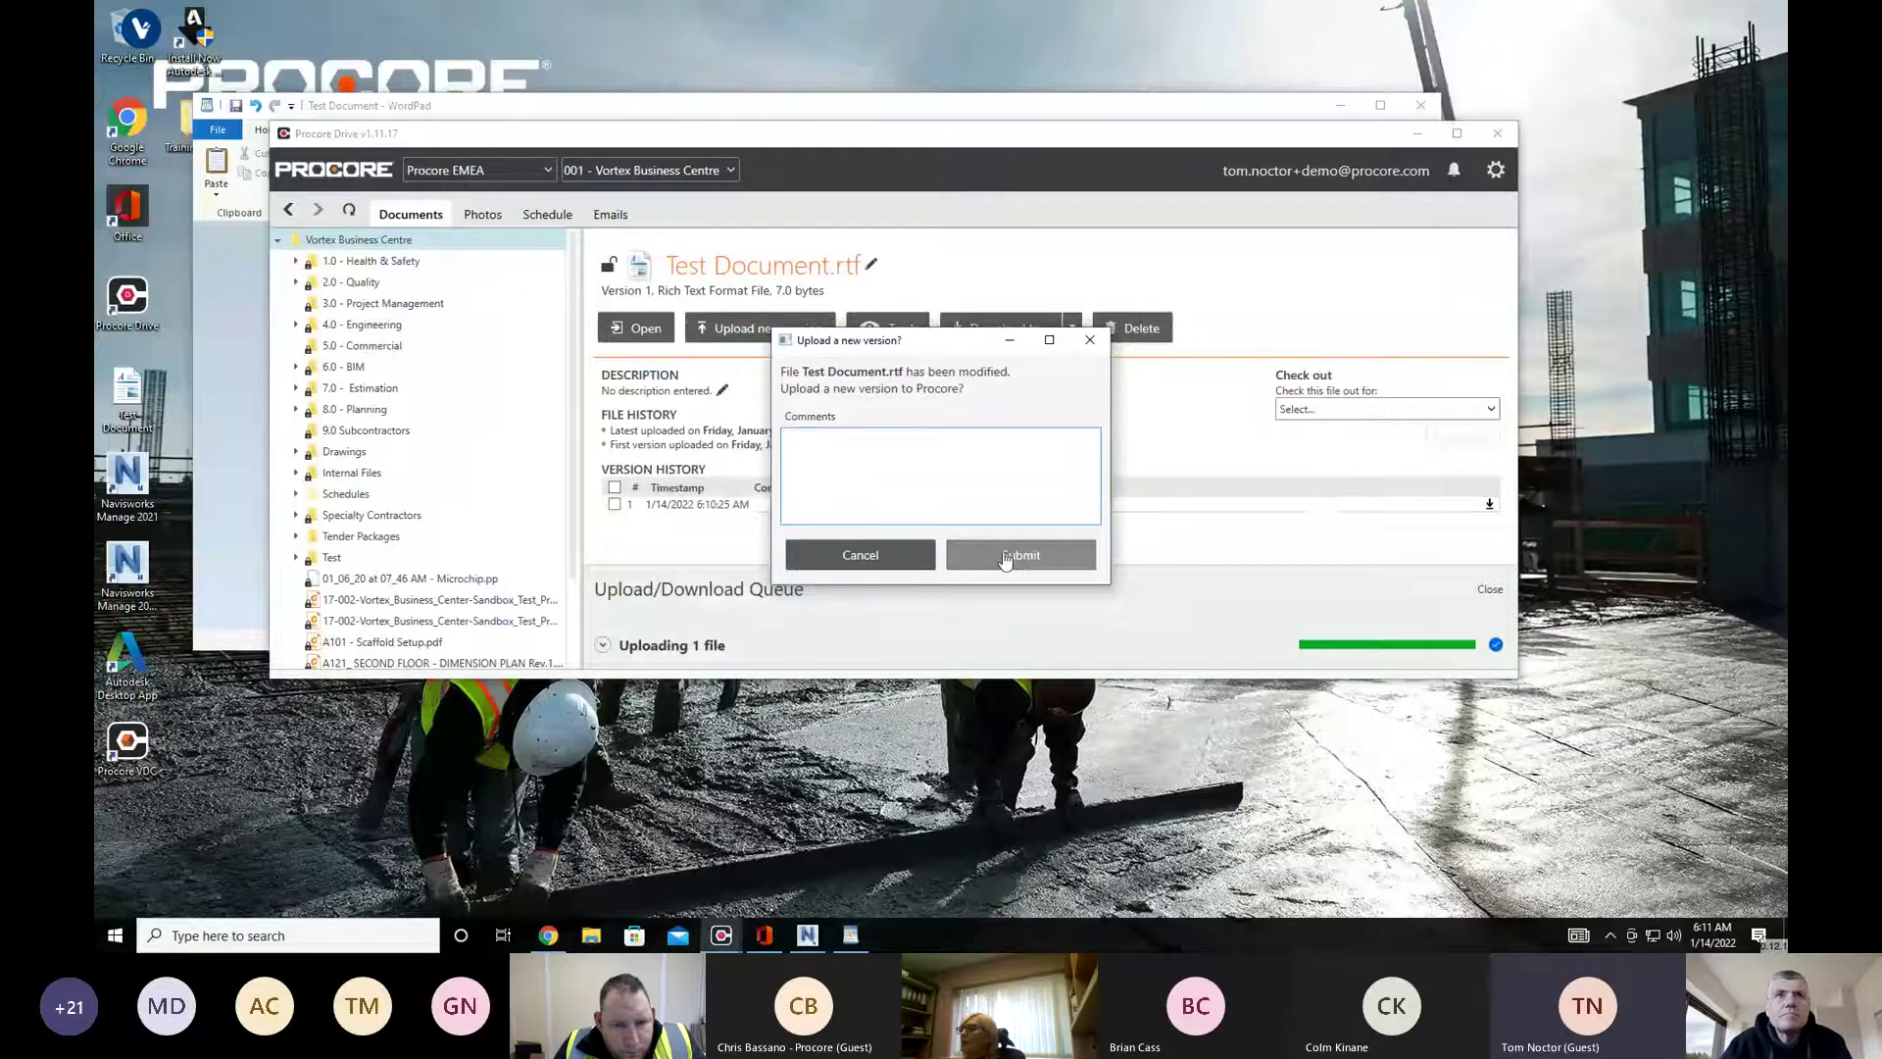
Submit the modified Test Document.rtf as a new version with the comment "Clancy Test", and widen the Timestamp column in the version history
{"action": "left_click", "coordinate": [842, 453]}
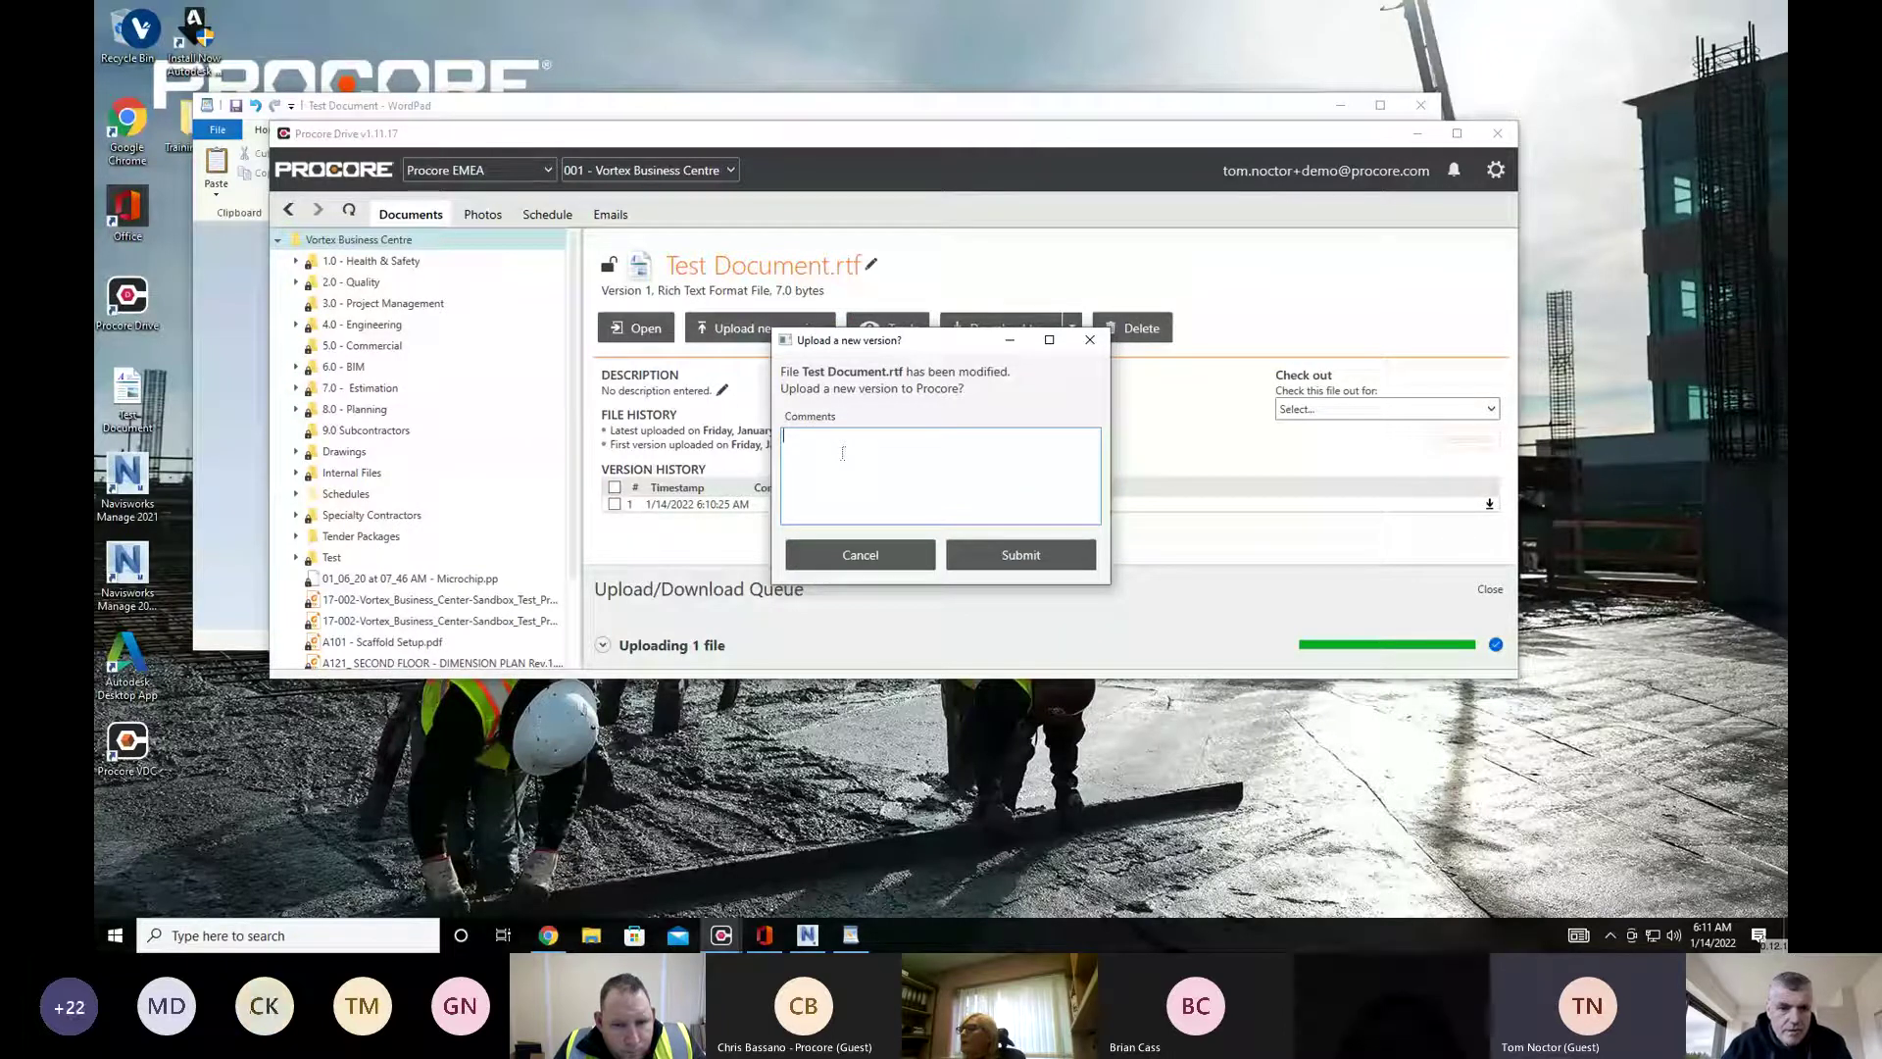
{"action": "type", "text": "Clan"}
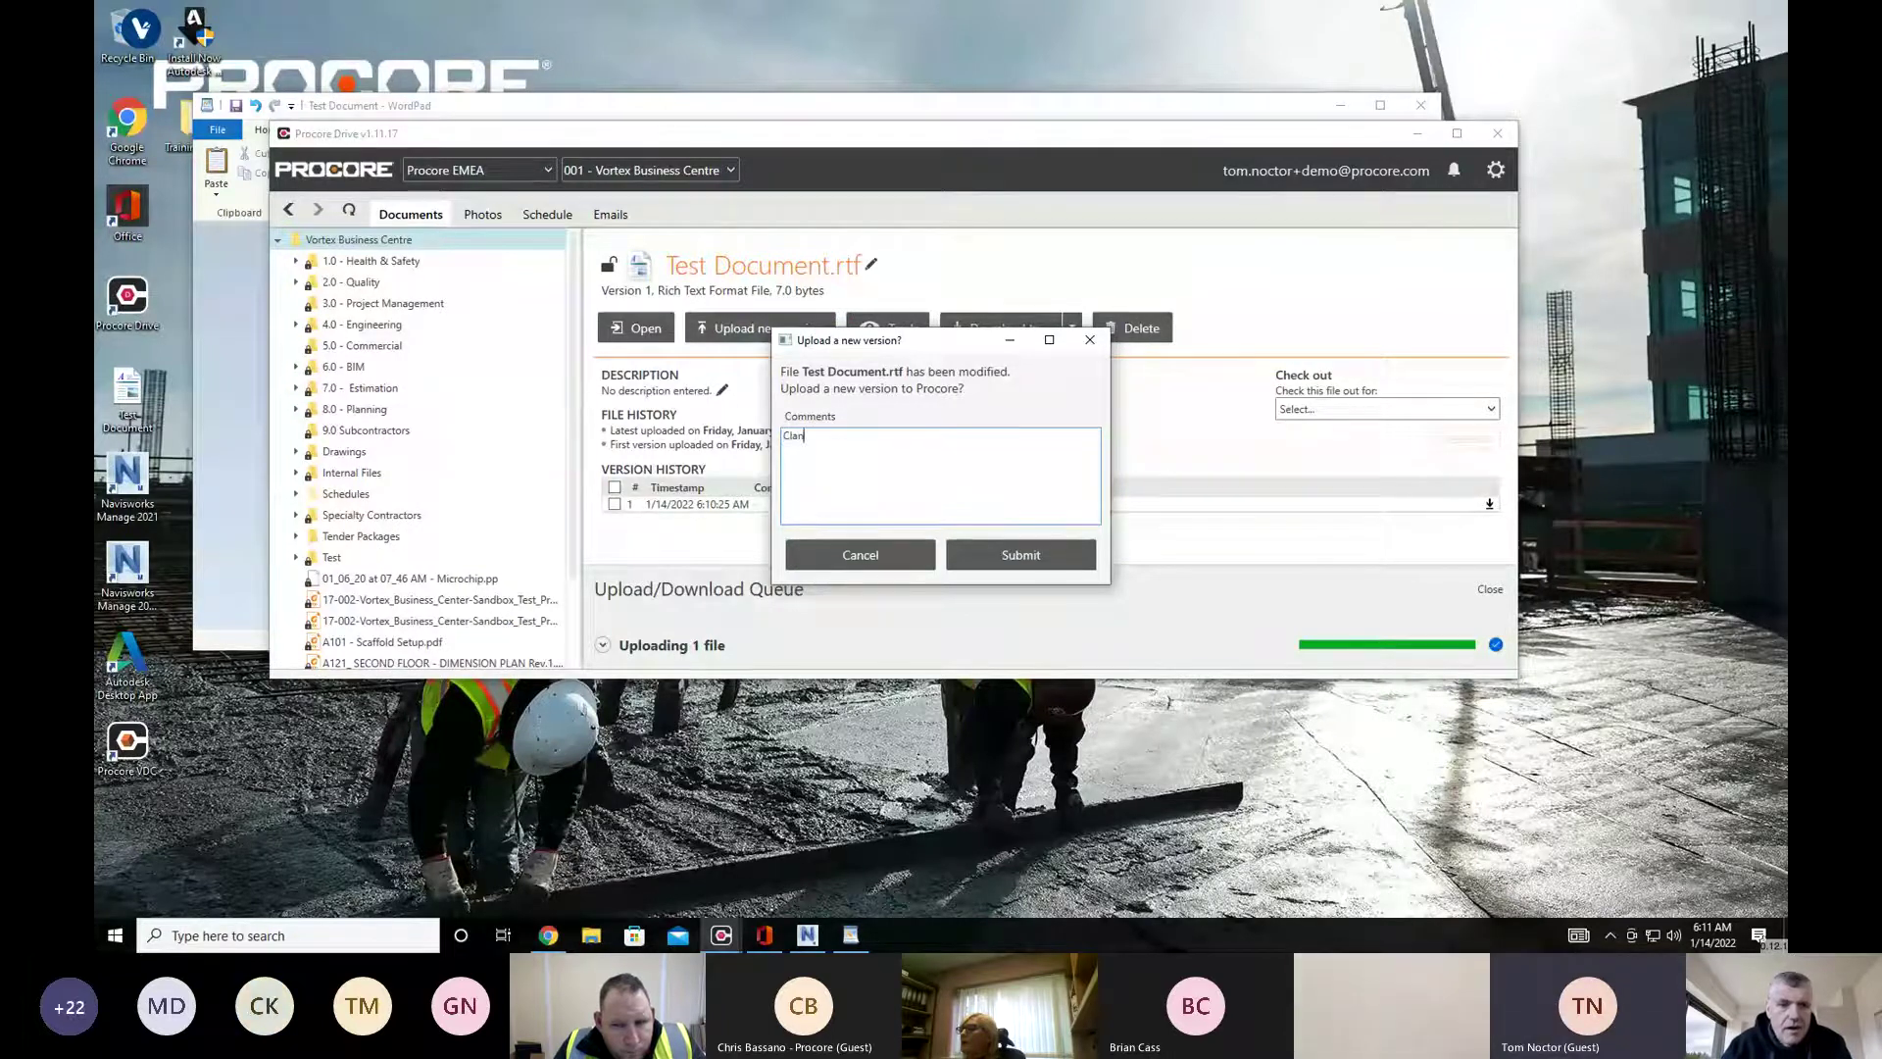
{"action": "type", "text": "cy Test"}
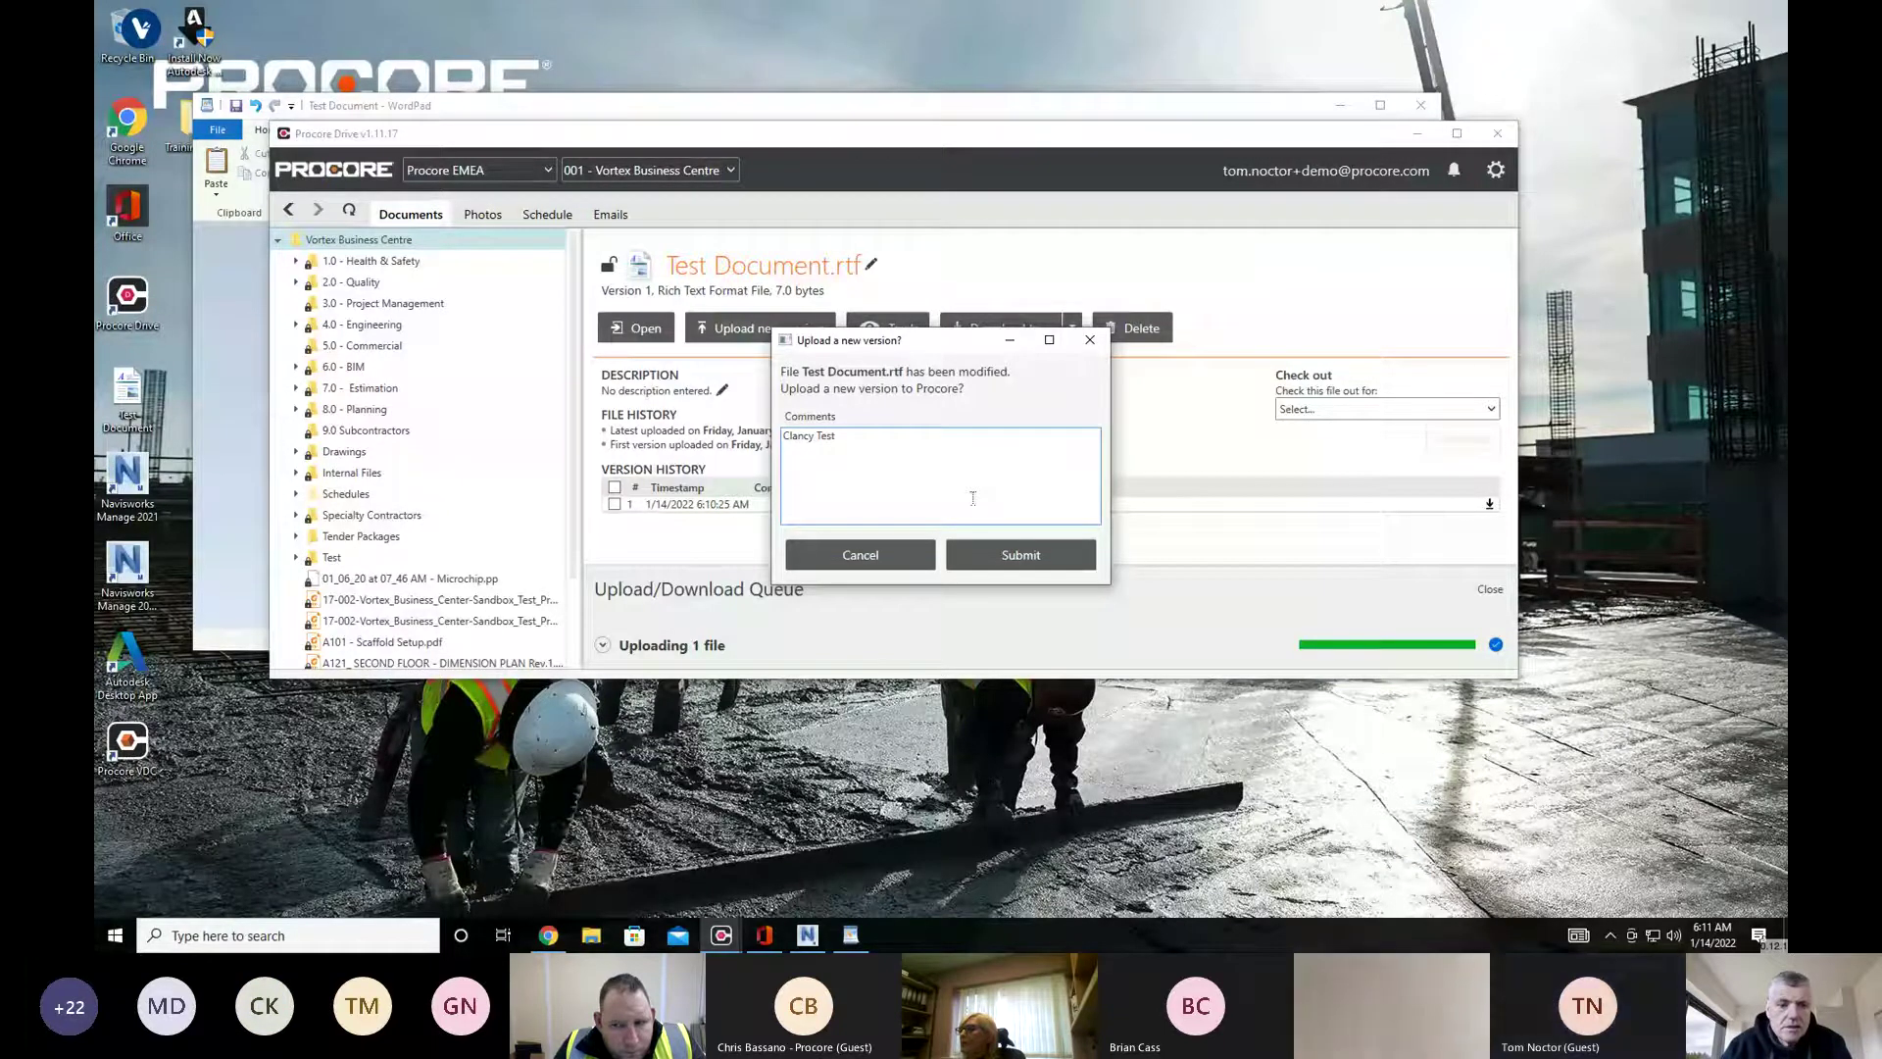
{"action": "left_click", "coordinate": [1008, 555]}
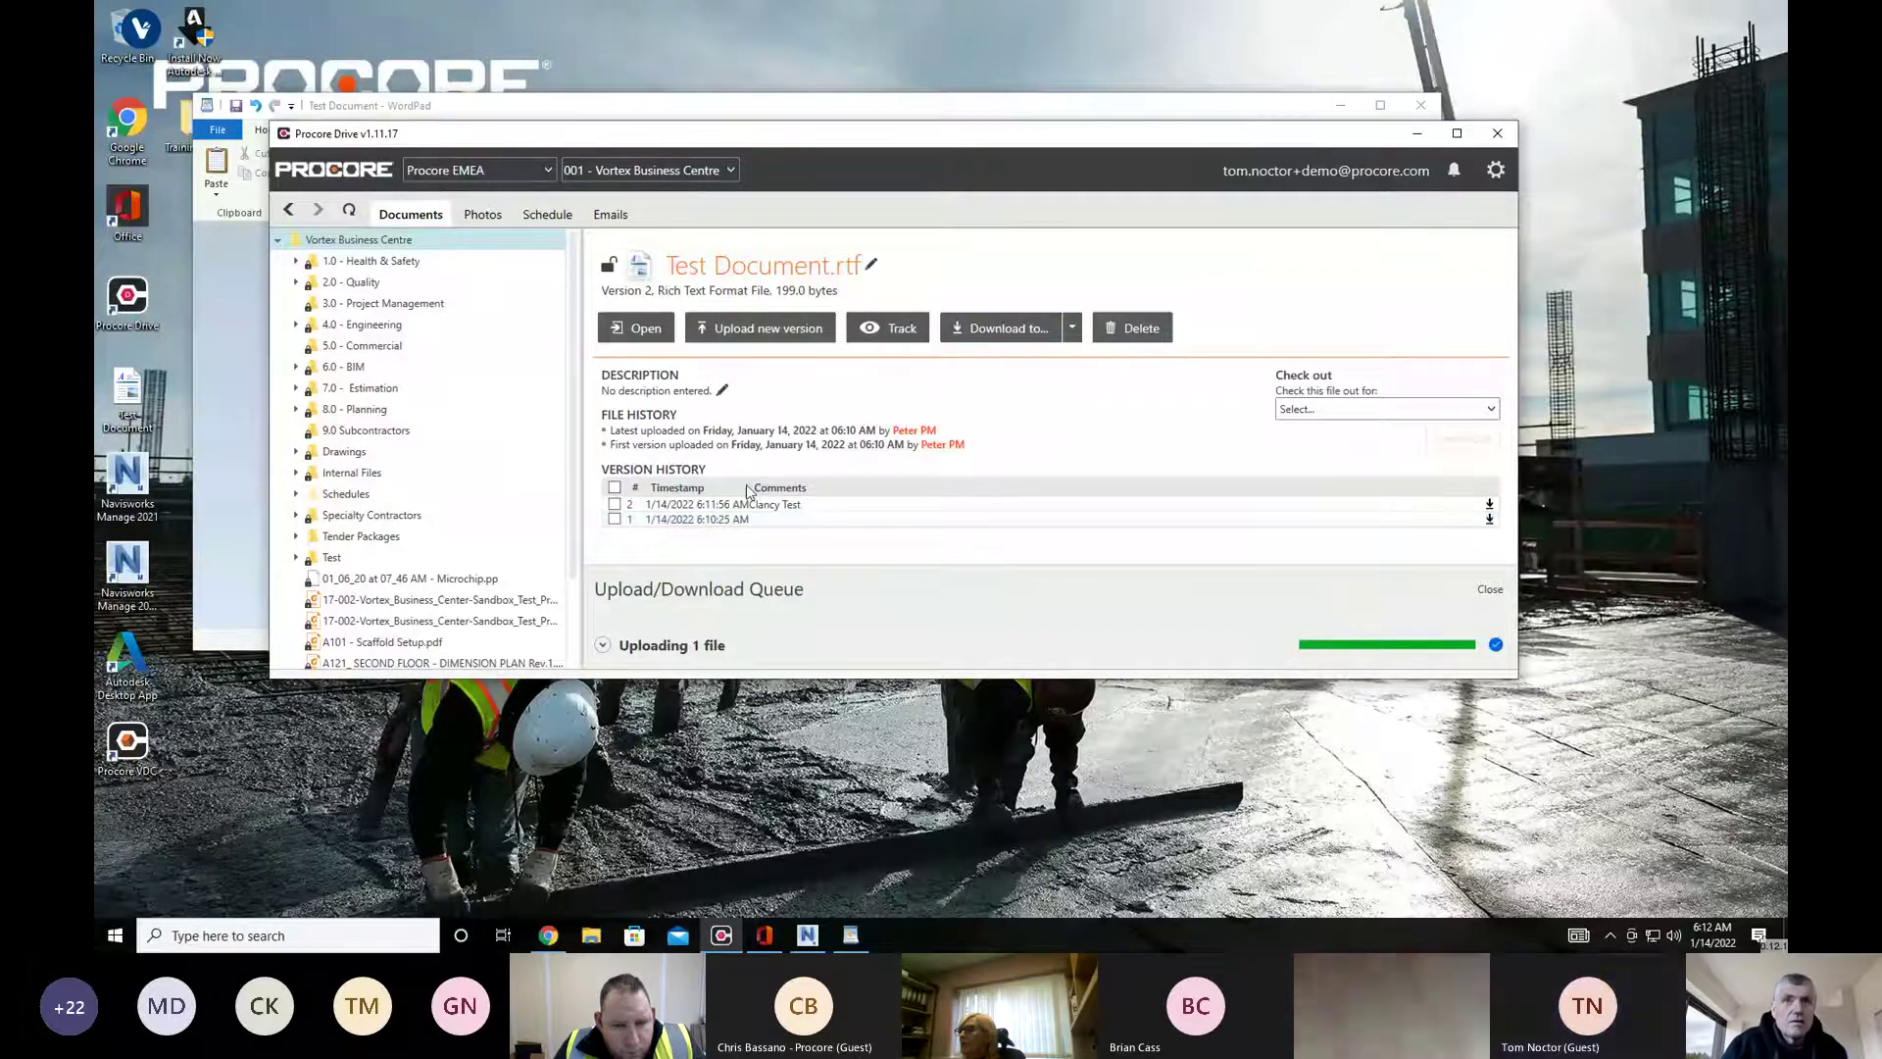
{"action": "left_click_drag", "start_coordinate": [747, 487], "coordinate": [804, 484]}
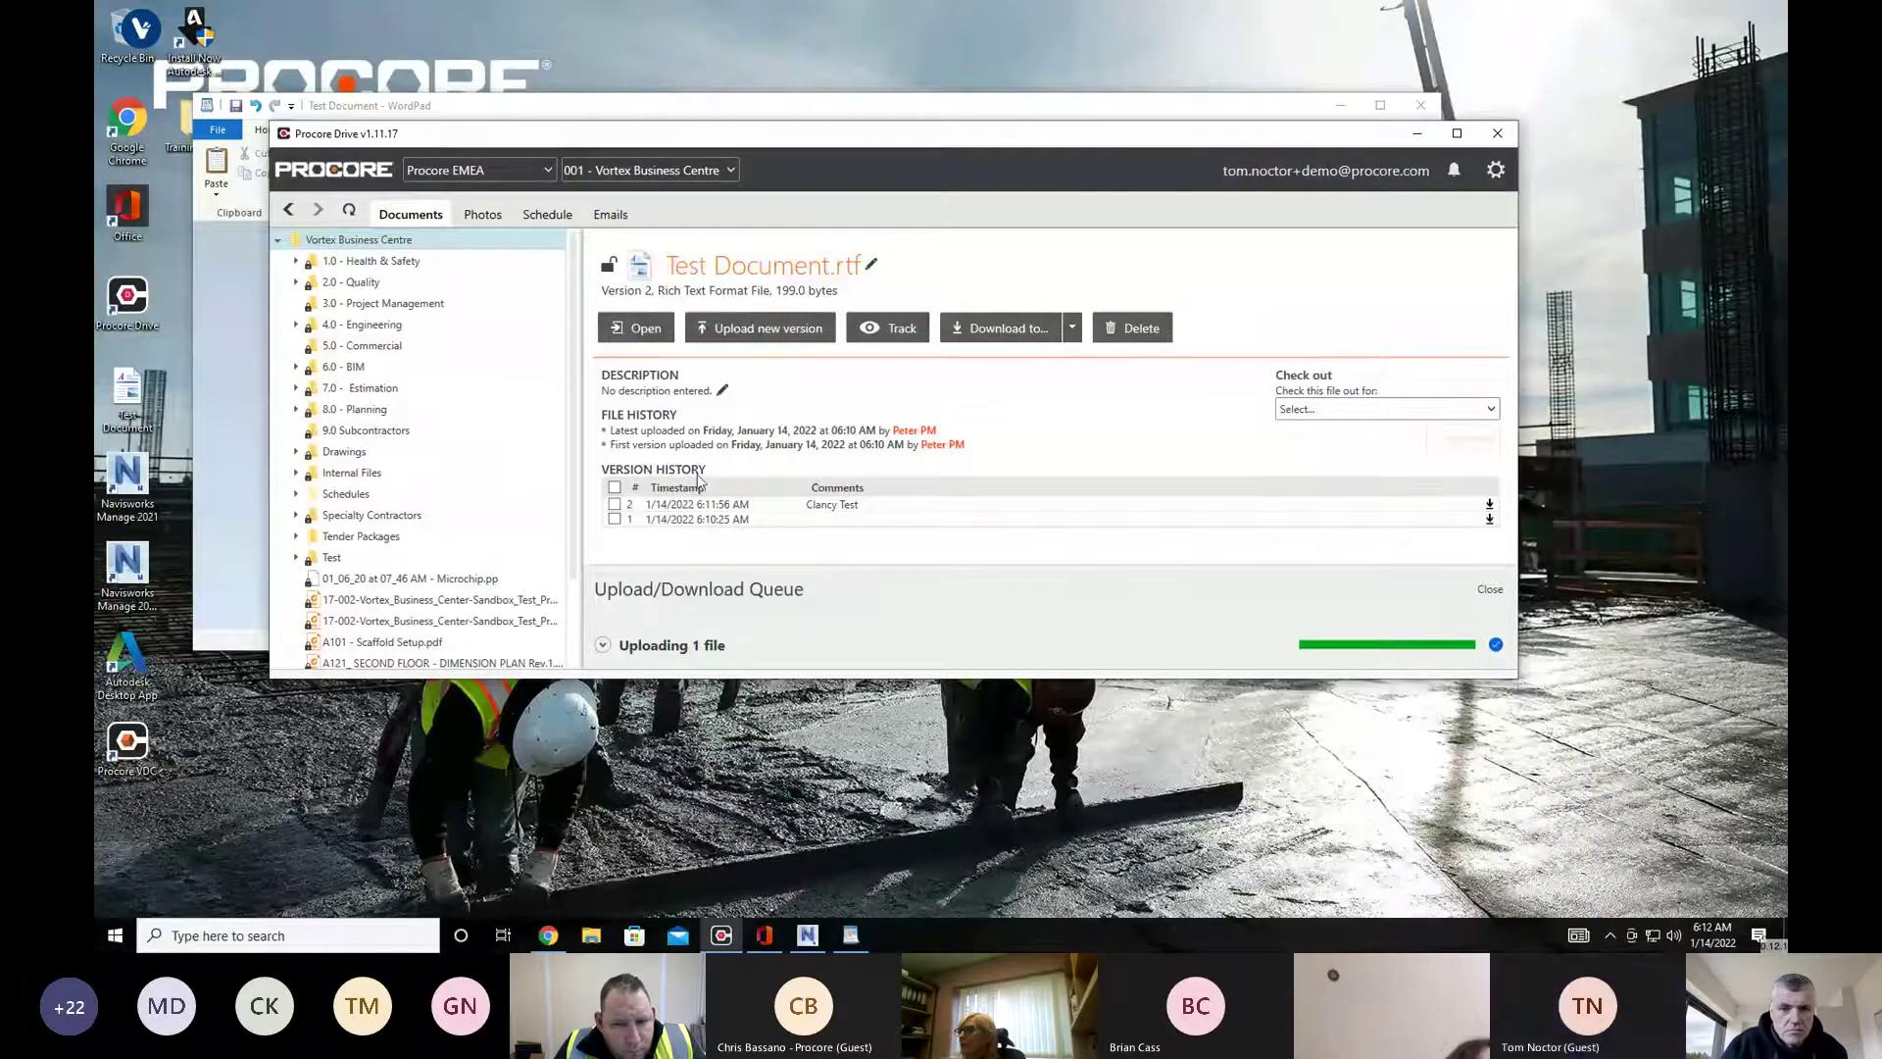
{"action": "left_click", "coordinate": [674, 332]}
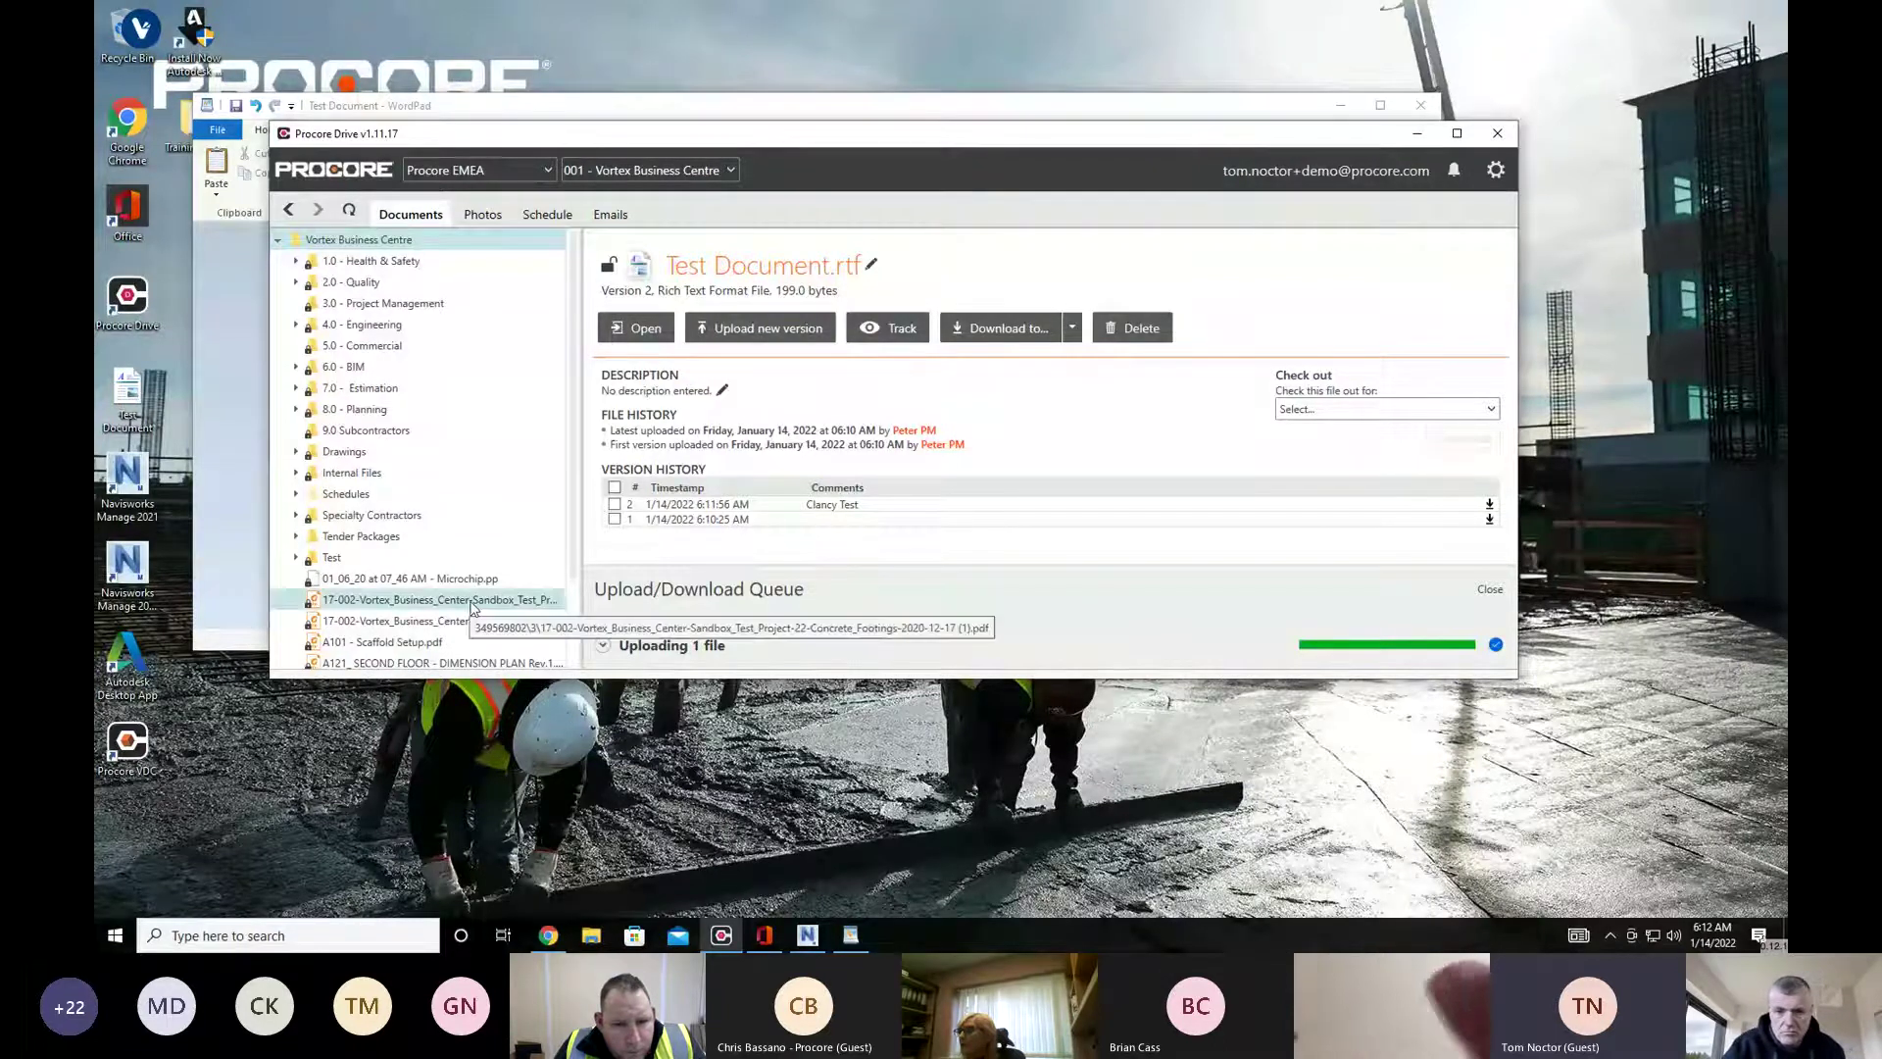
{"action": "scroll", "coordinate": [460, 608], "scroll_direction": "down", "scroll_amount": 1}
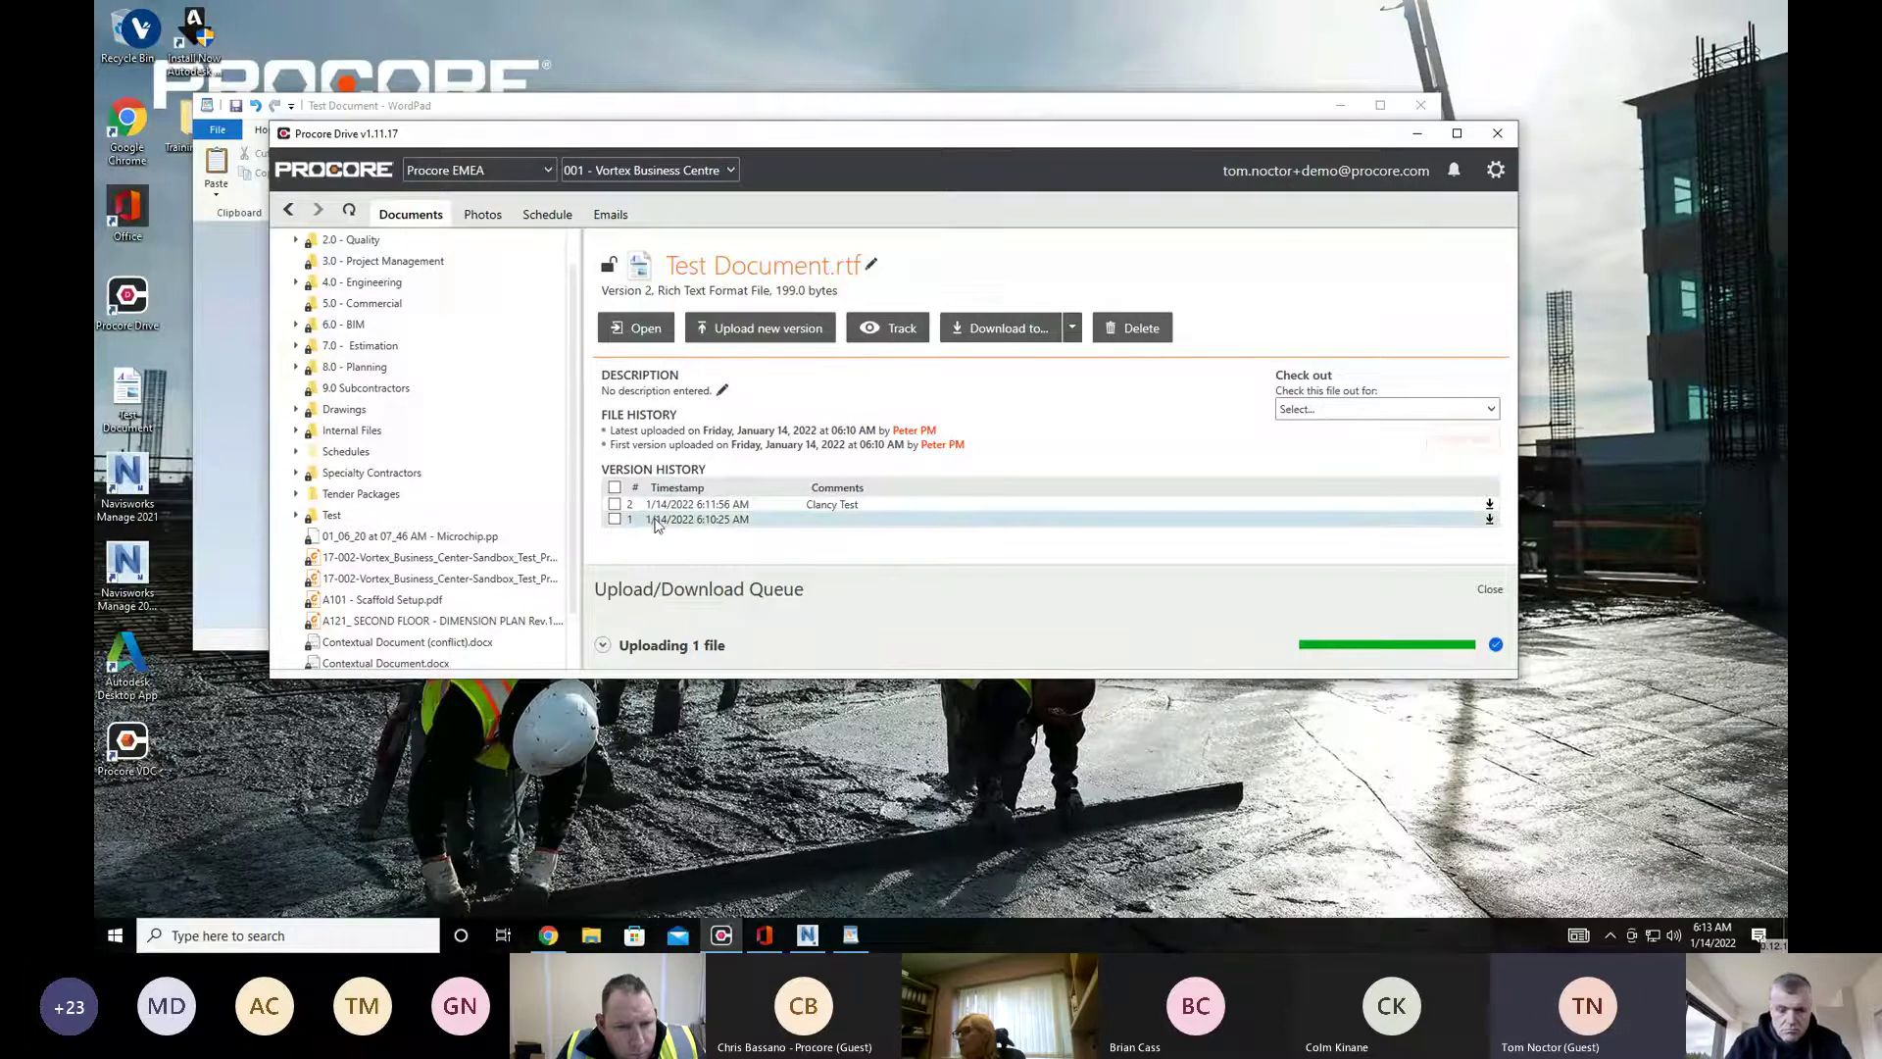
Switch to Chrome, check the version information of Test Document.rtf in the Test folder of the Documents tool, and return to Procore Drive
{"action": "mouse_move", "coordinate": [550, 934]}
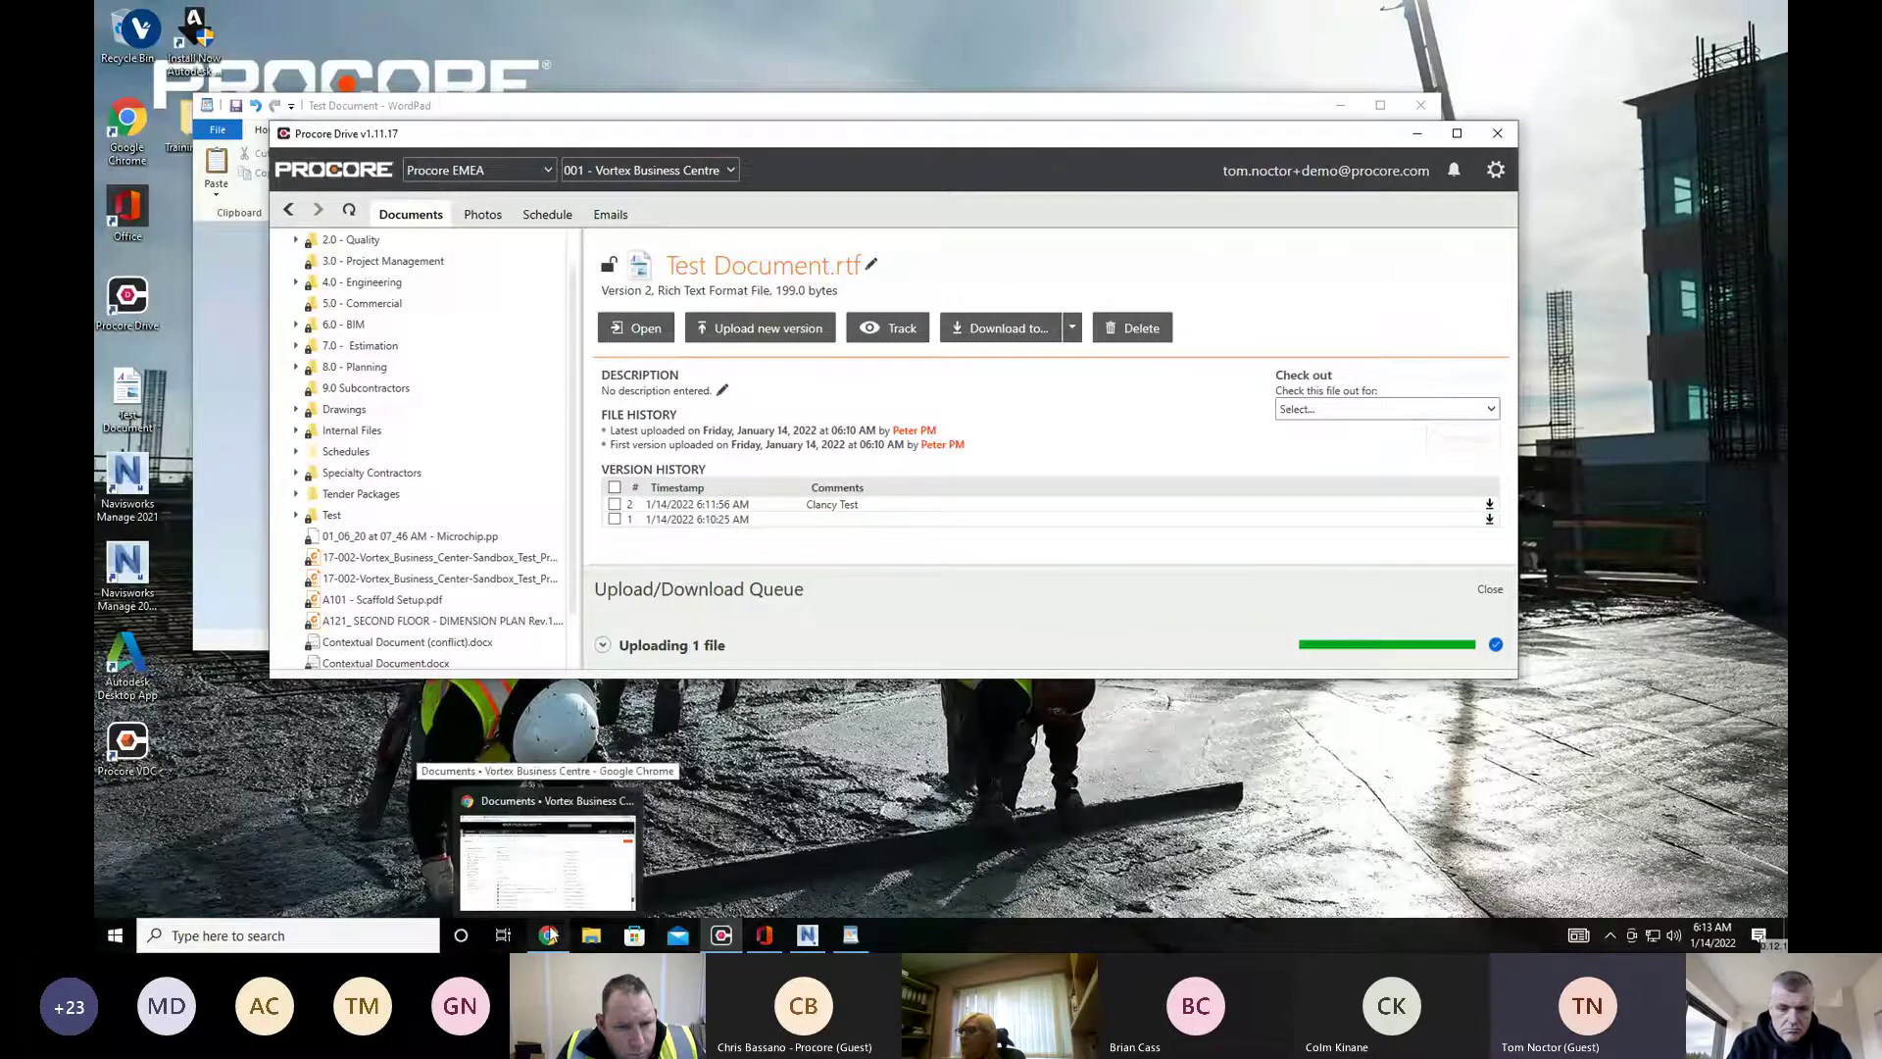
{"action": "left_click", "coordinate": [547, 858]}
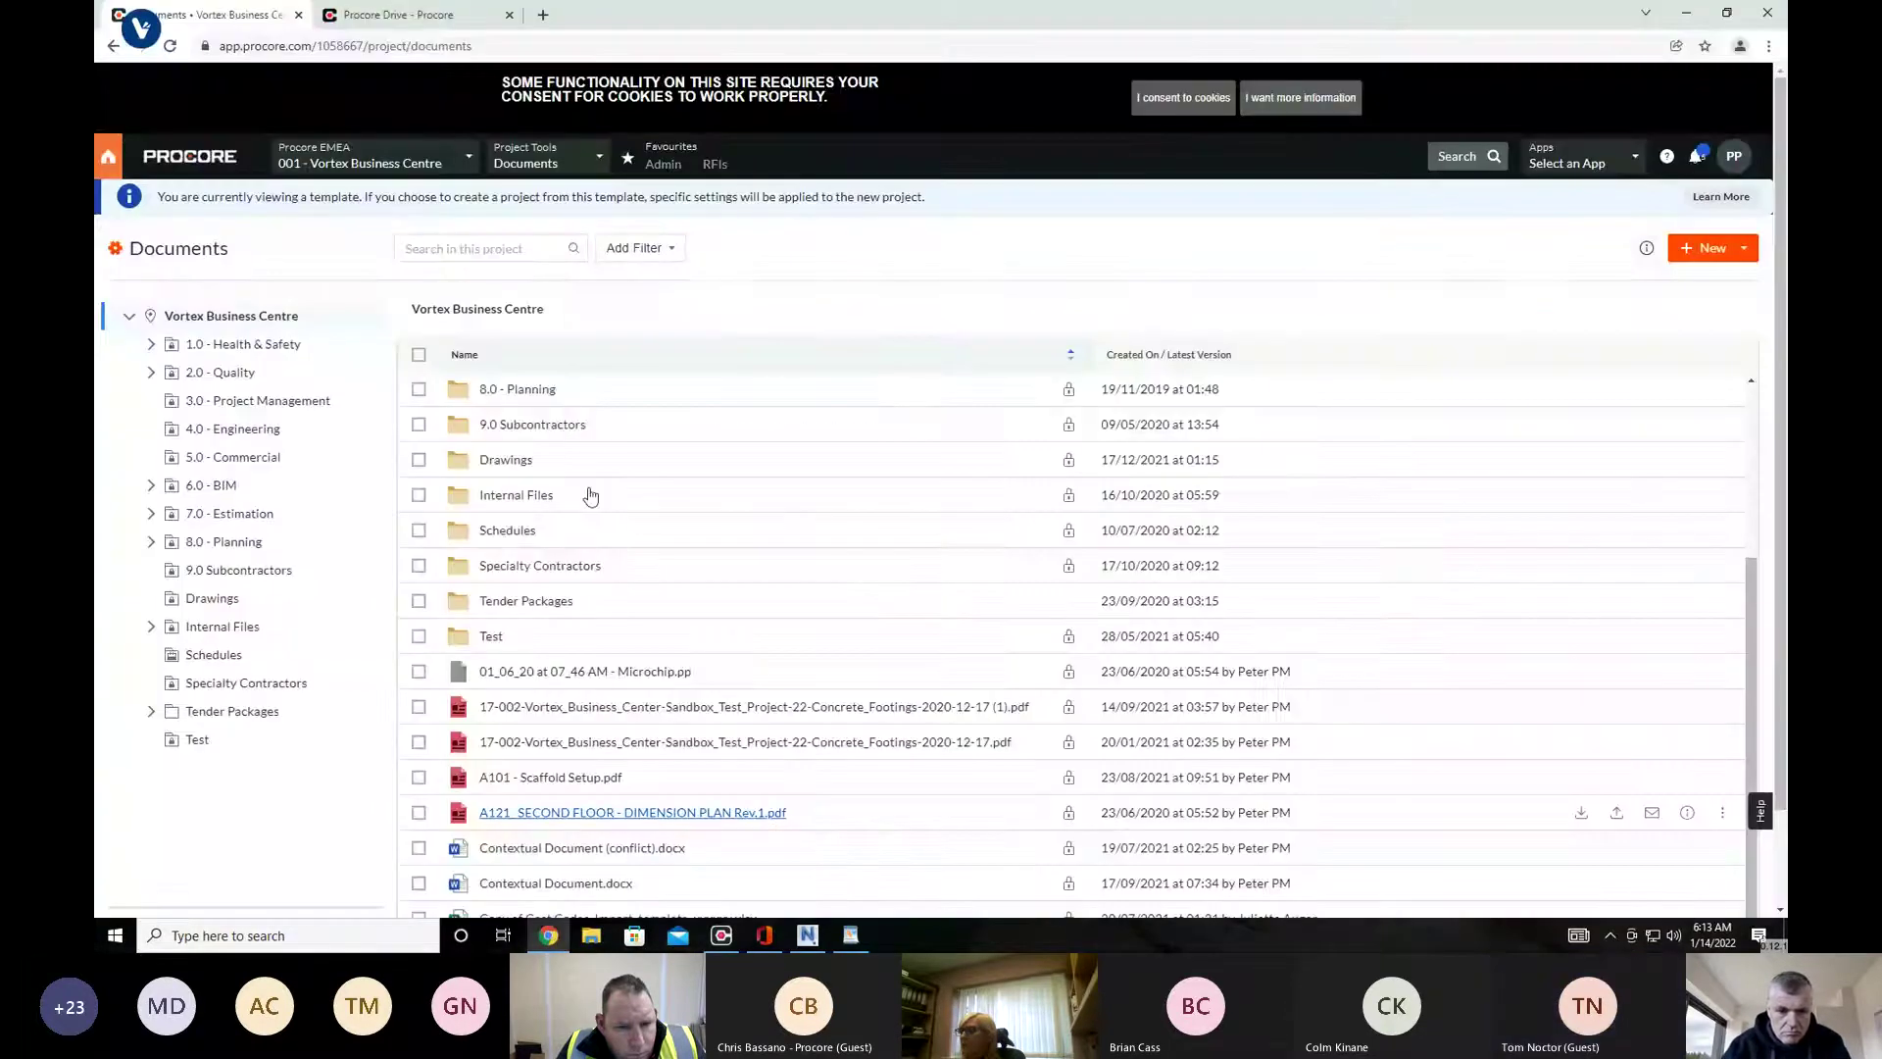
{"action": "left_click", "coordinate": [202, 740]}
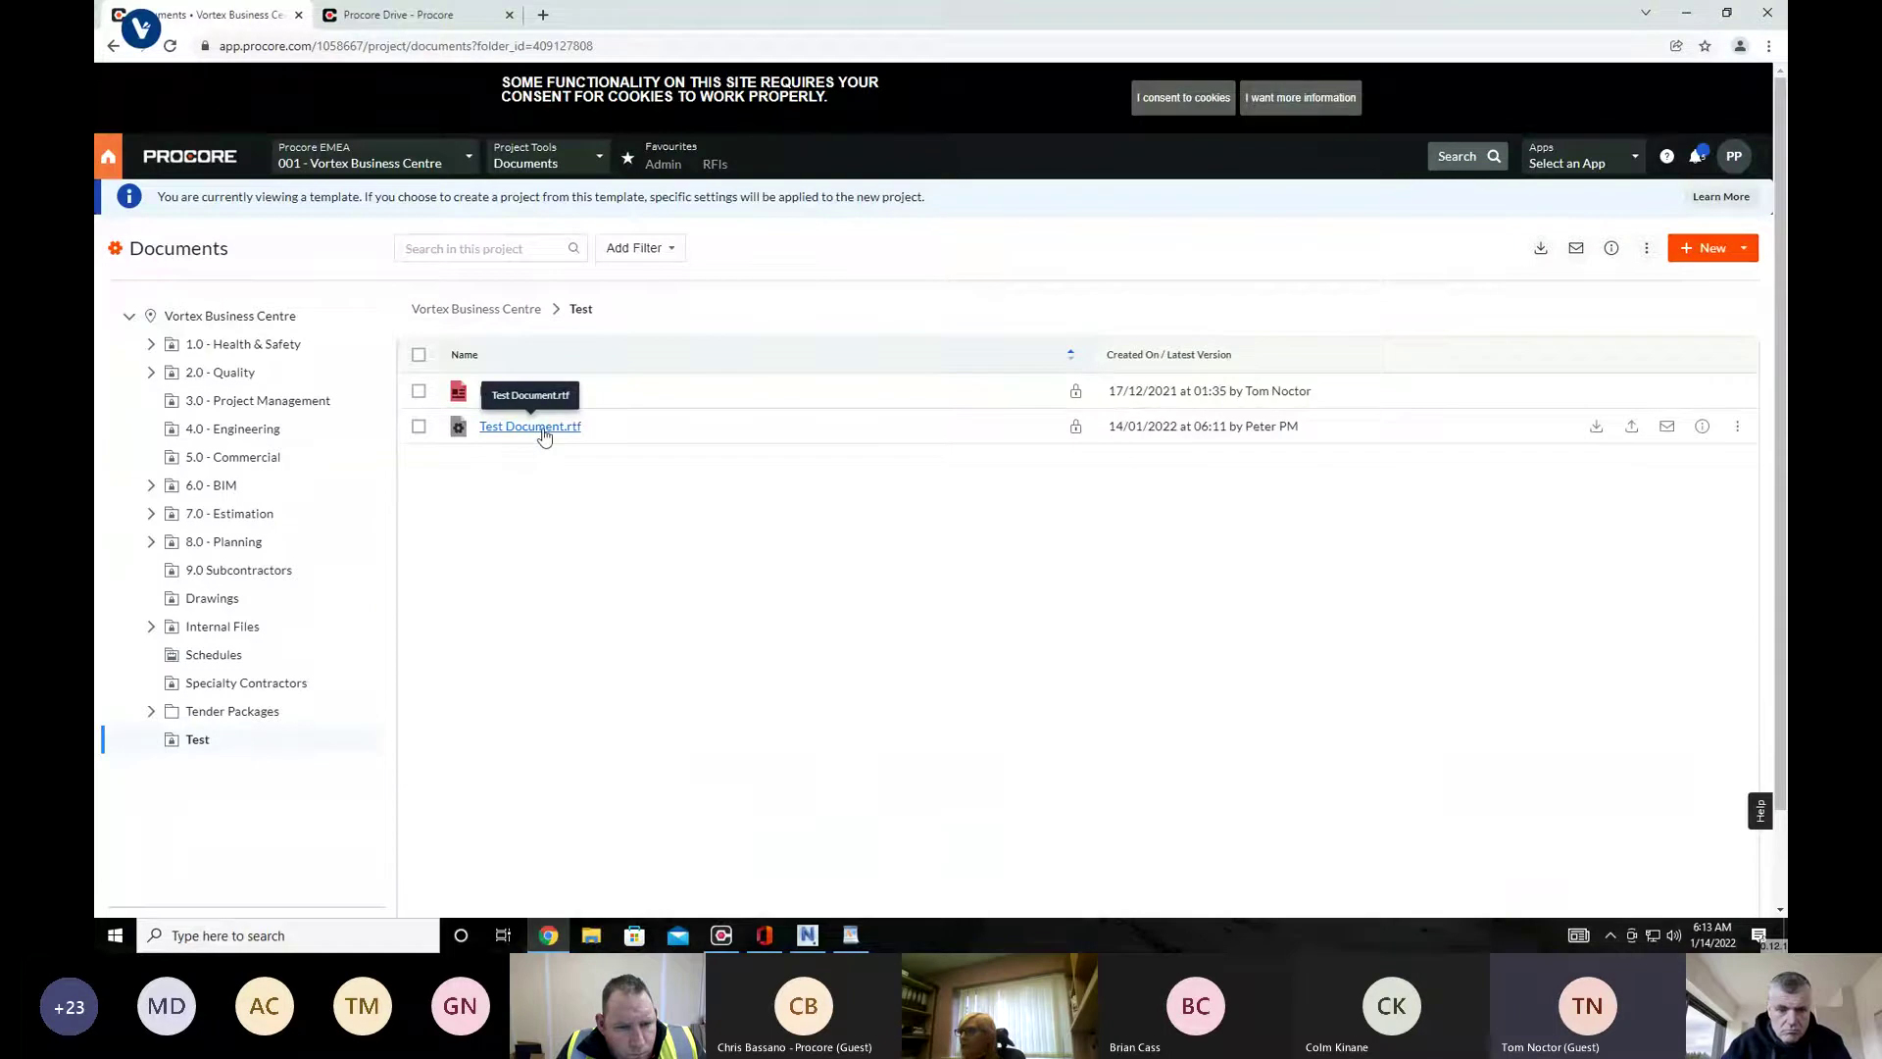
{"action": "left_click", "coordinate": [1703, 433]}
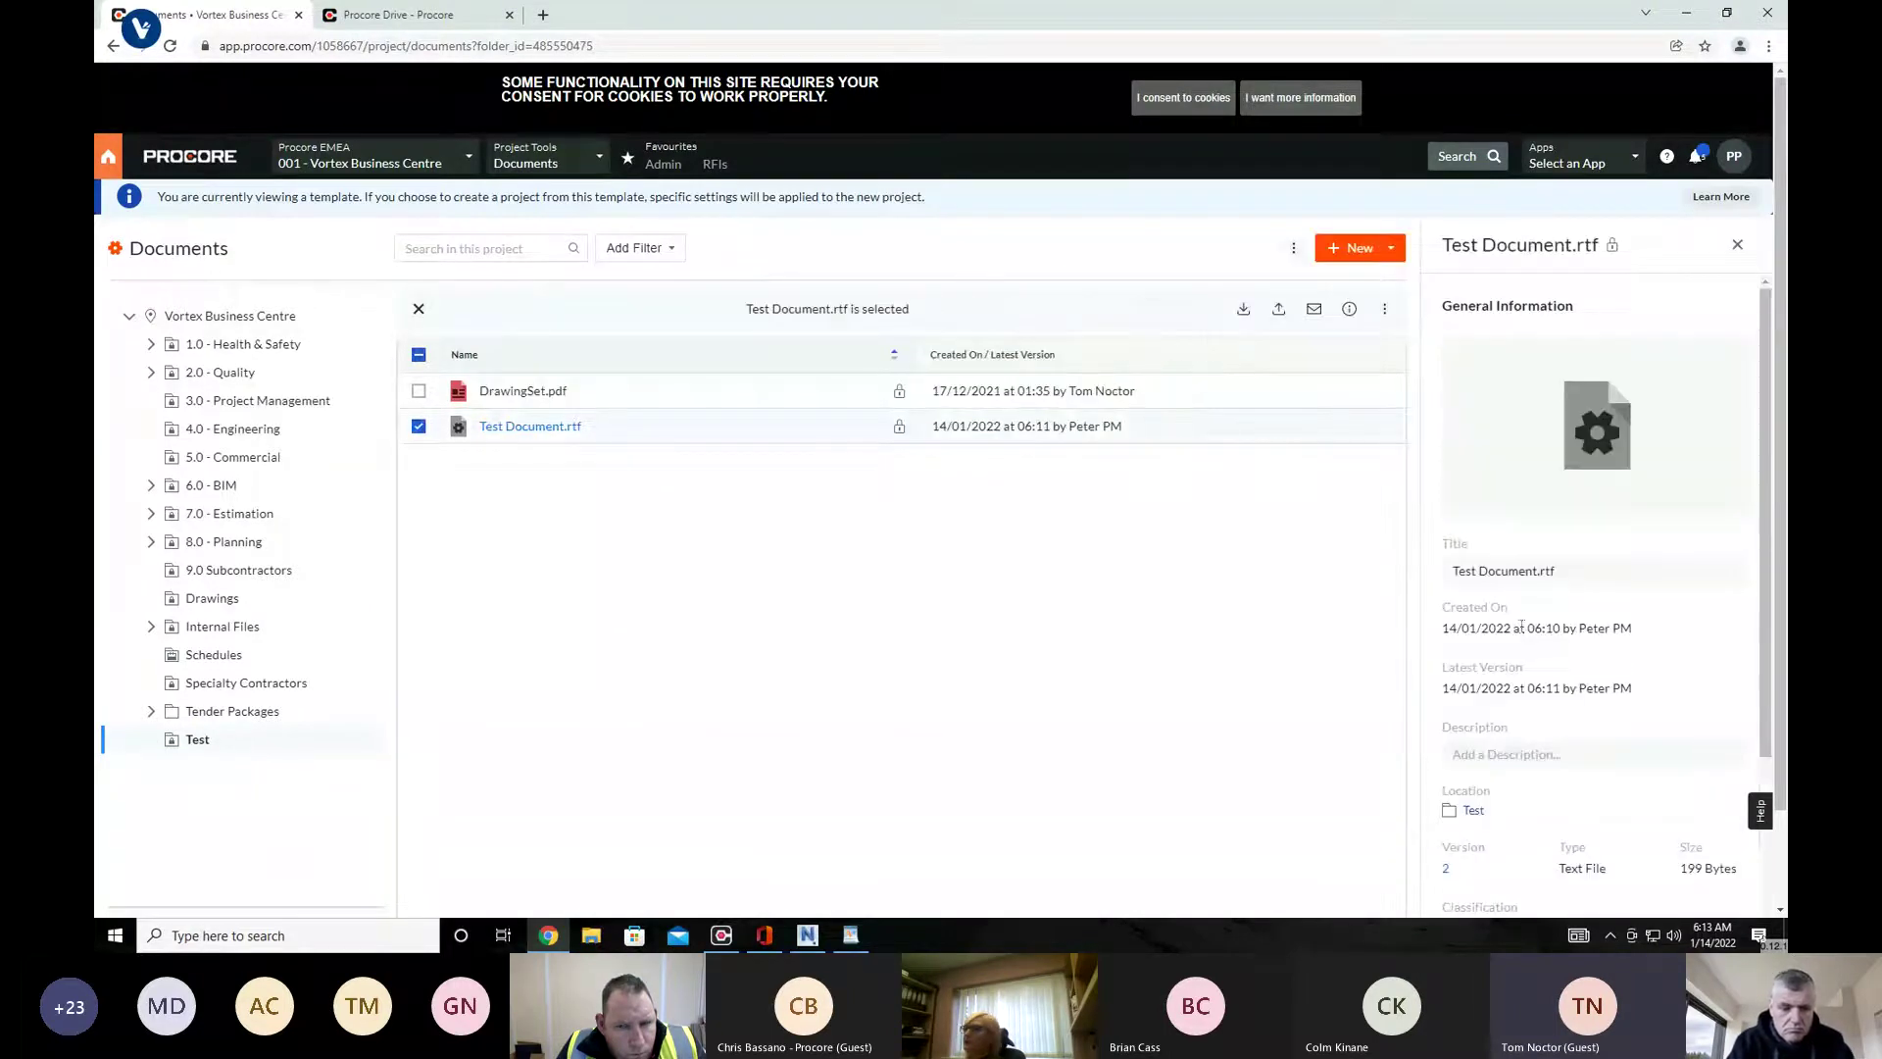
{"action": "scroll", "coordinate": [1521, 624], "scroll_direction": "down", "scroll_amount": 3}
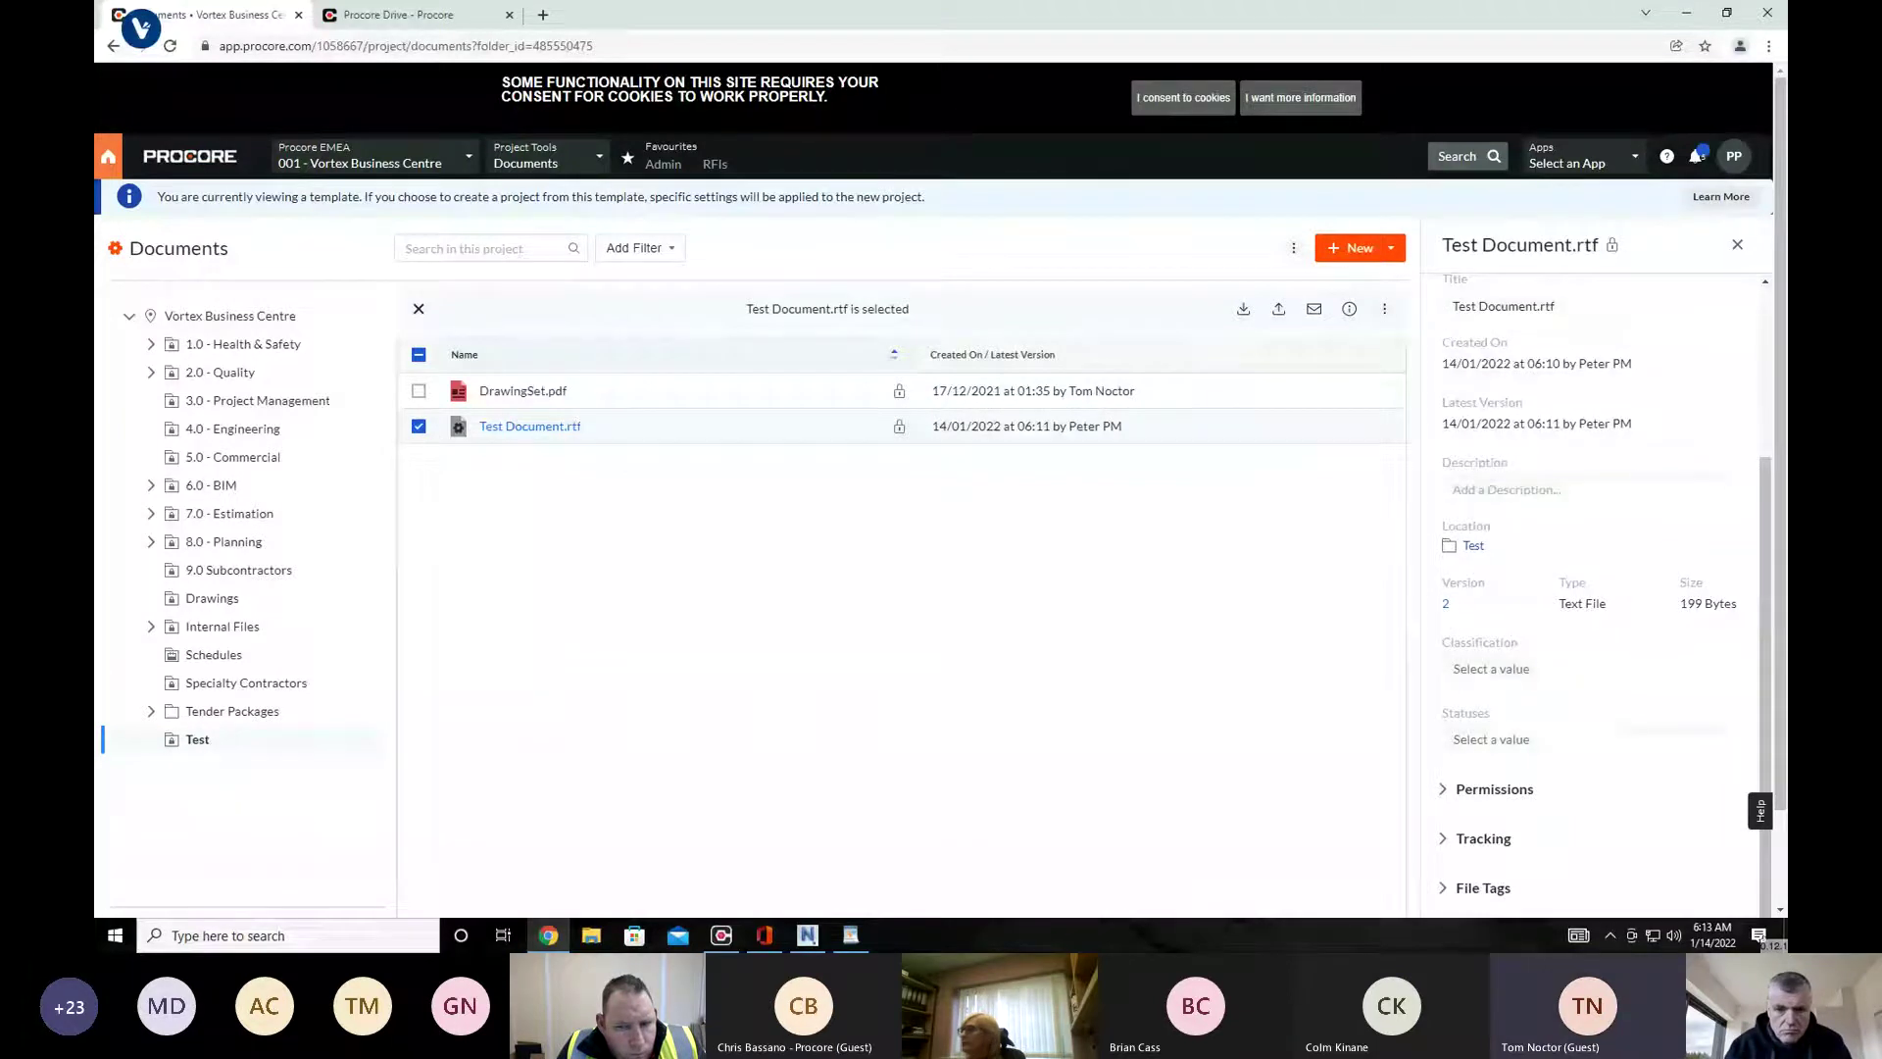
{"action": "left_click", "coordinate": [1691, 27]}
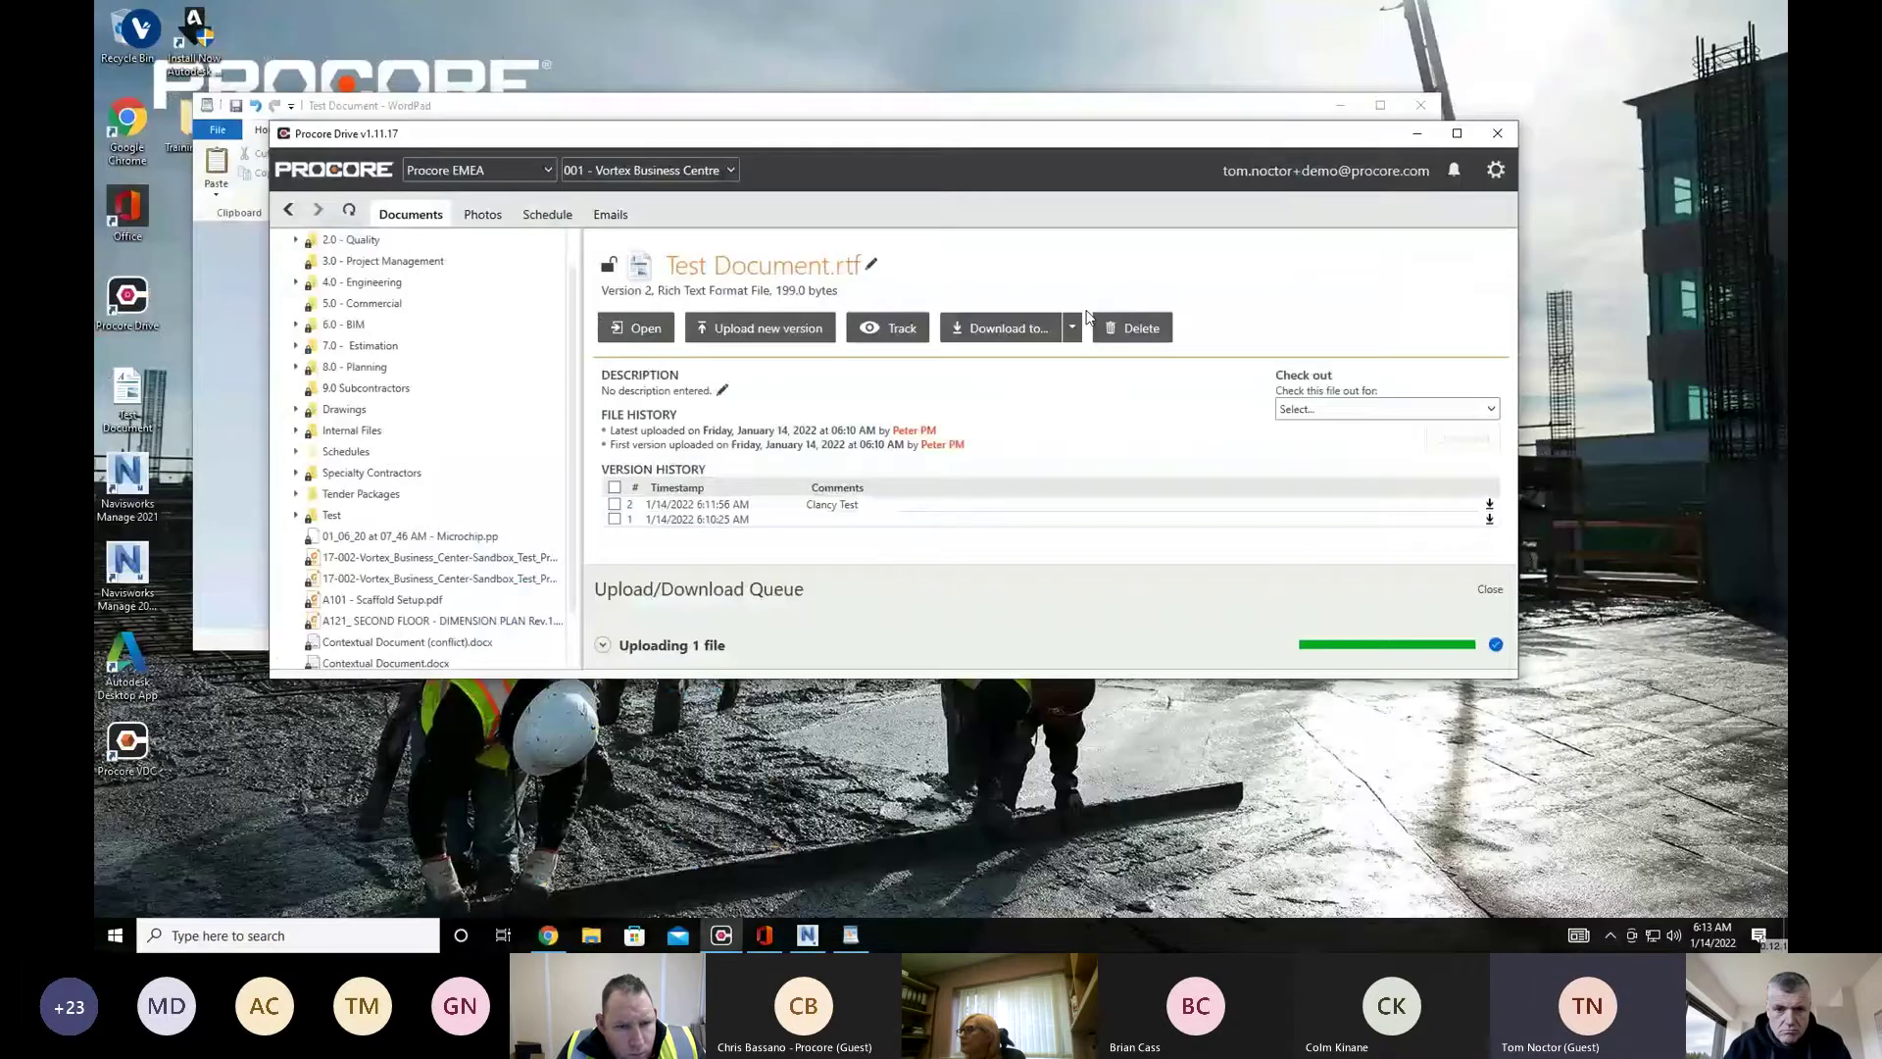
Check out Test Document.rtf for 1 hour
{"action": "left_click", "coordinate": [1338, 412]}
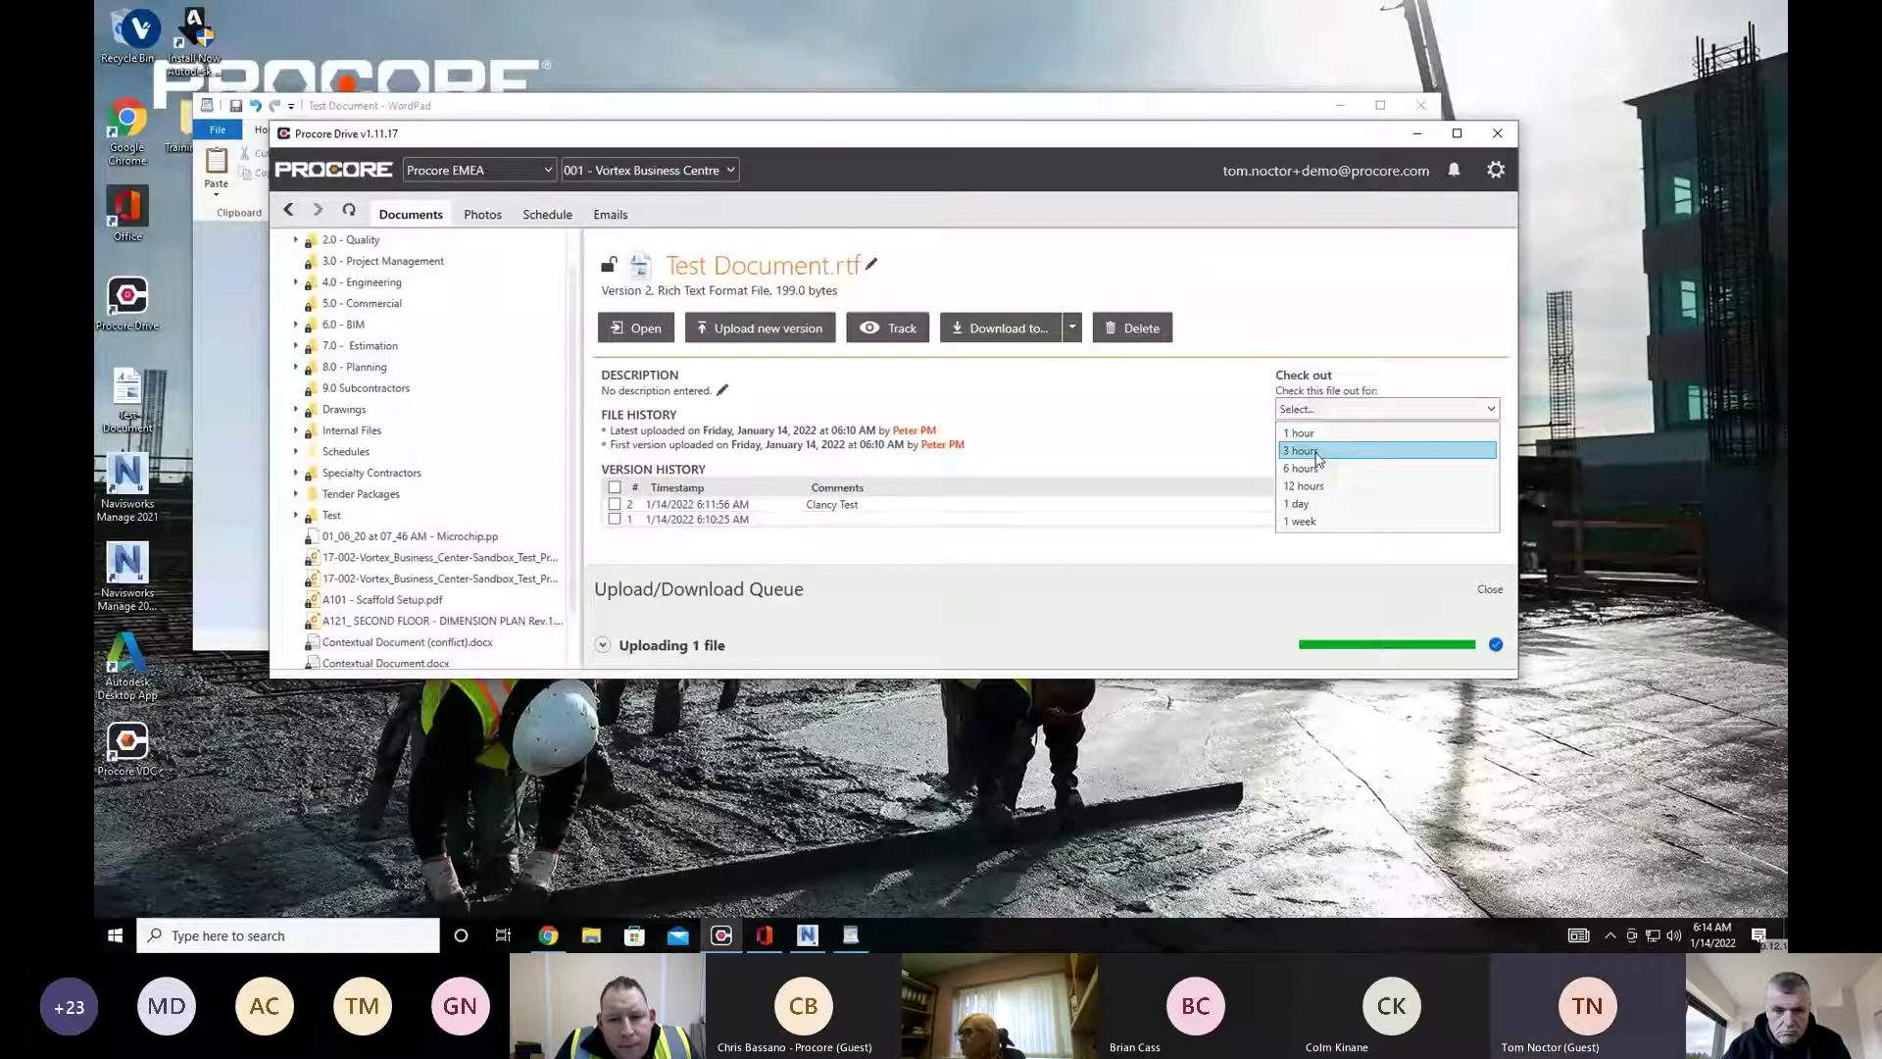
{"action": "left_click", "coordinate": [1432, 434]}
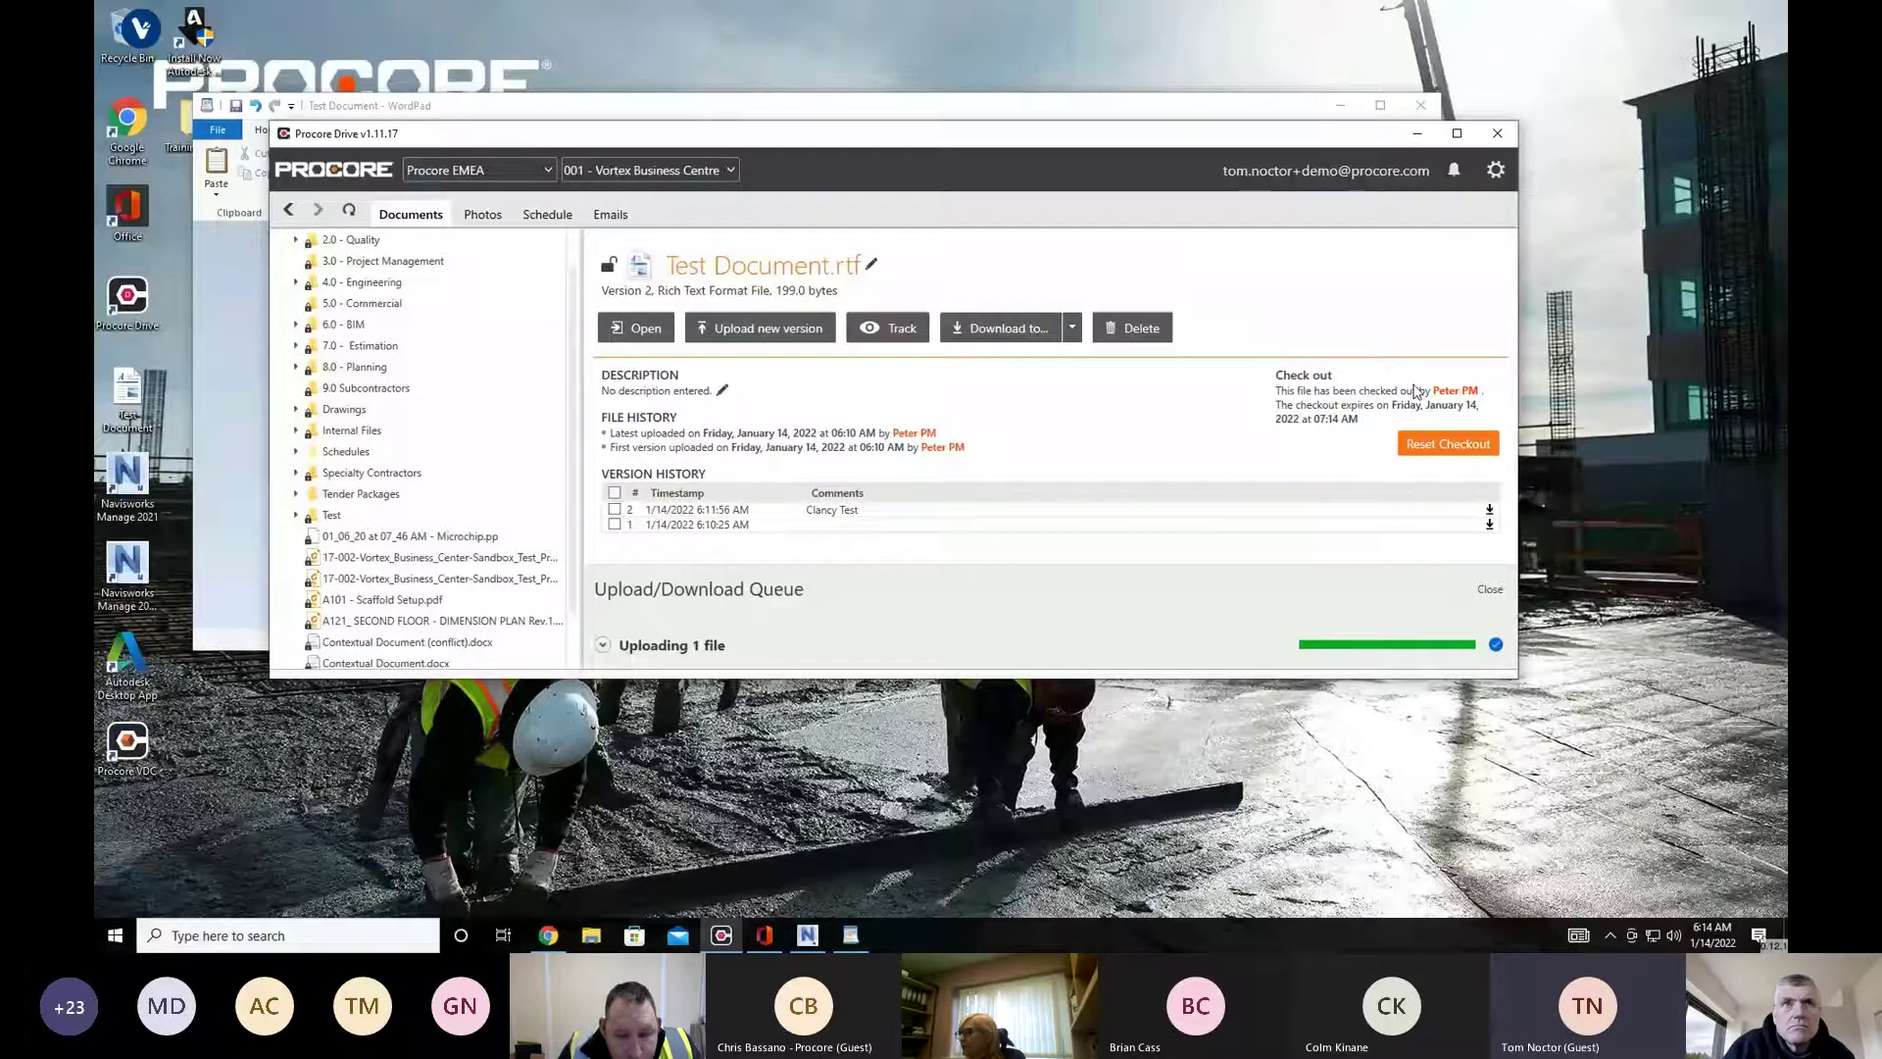
Append "- training session complete" to the text of Test Document.rtf in WordPad, save it and submit it as a new version without a comment
{"action": "left_click", "coordinate": [661, 329]}
{"action": "type", "text": "- "}
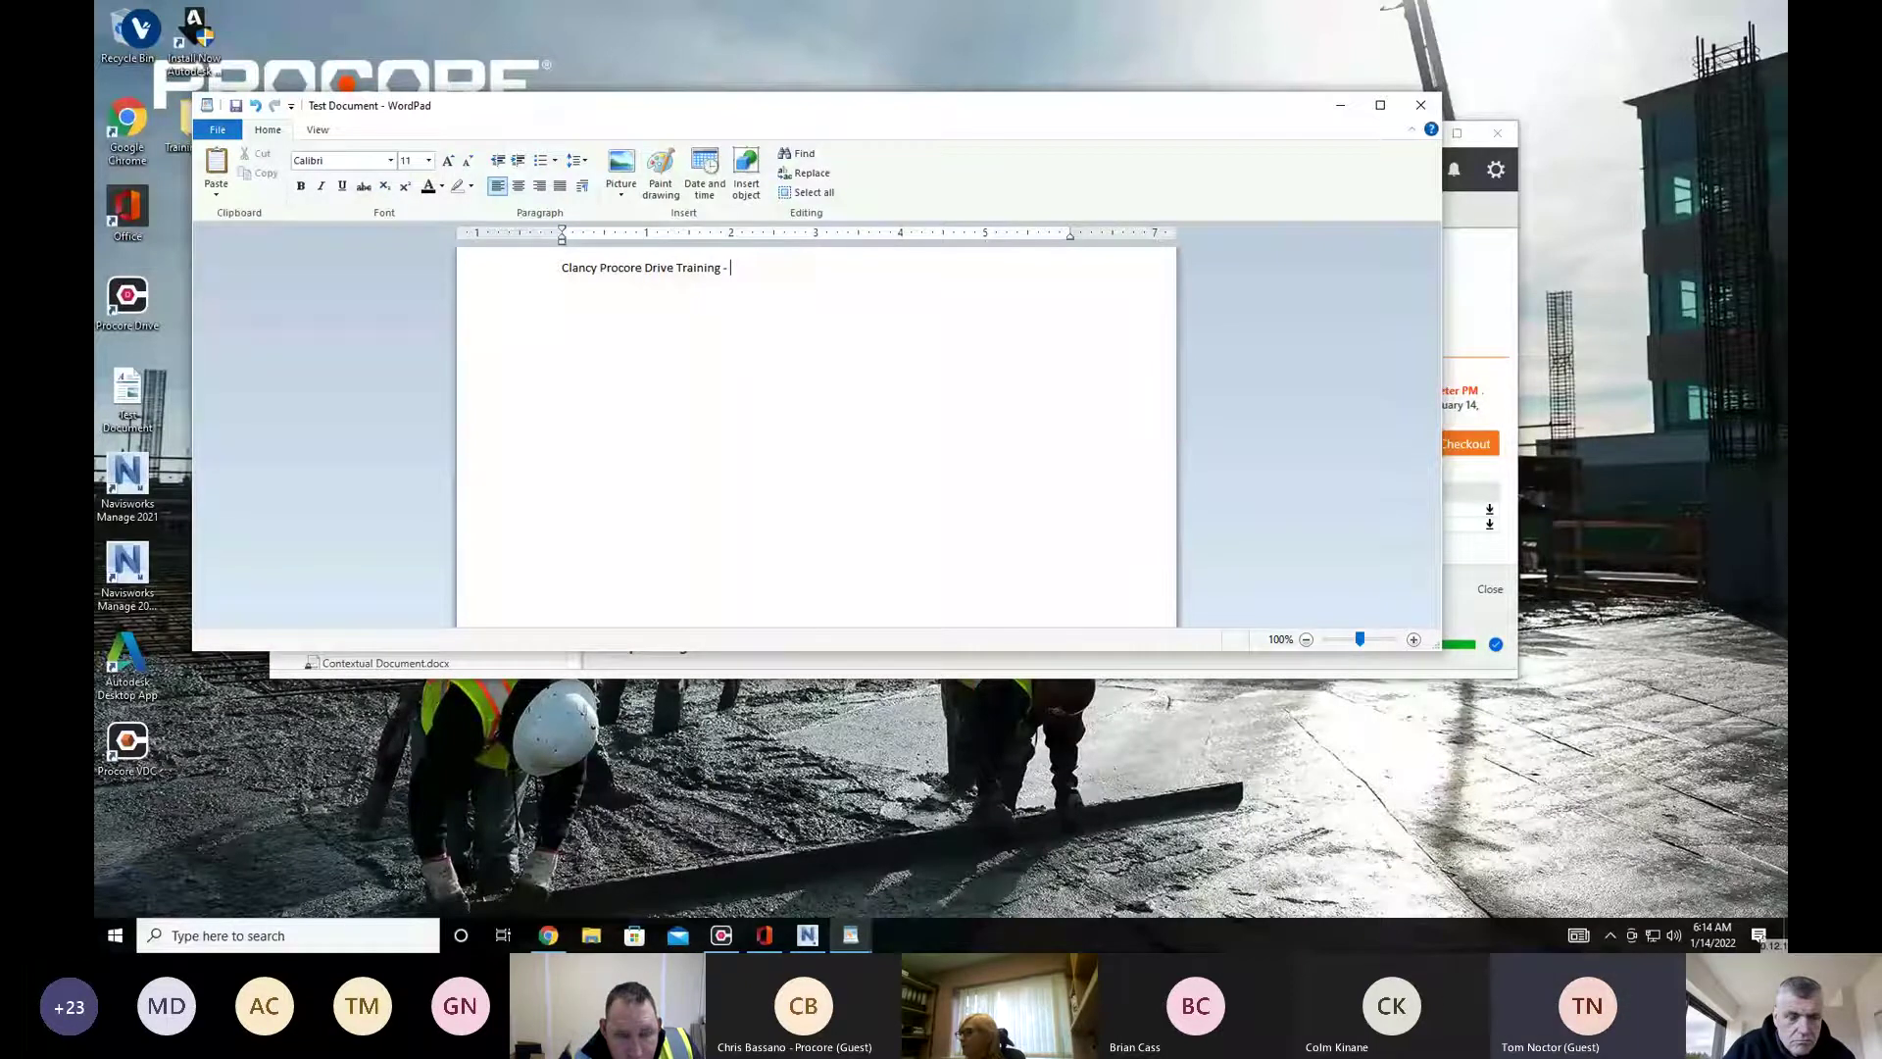
{"action": "type", "text": "training se"}
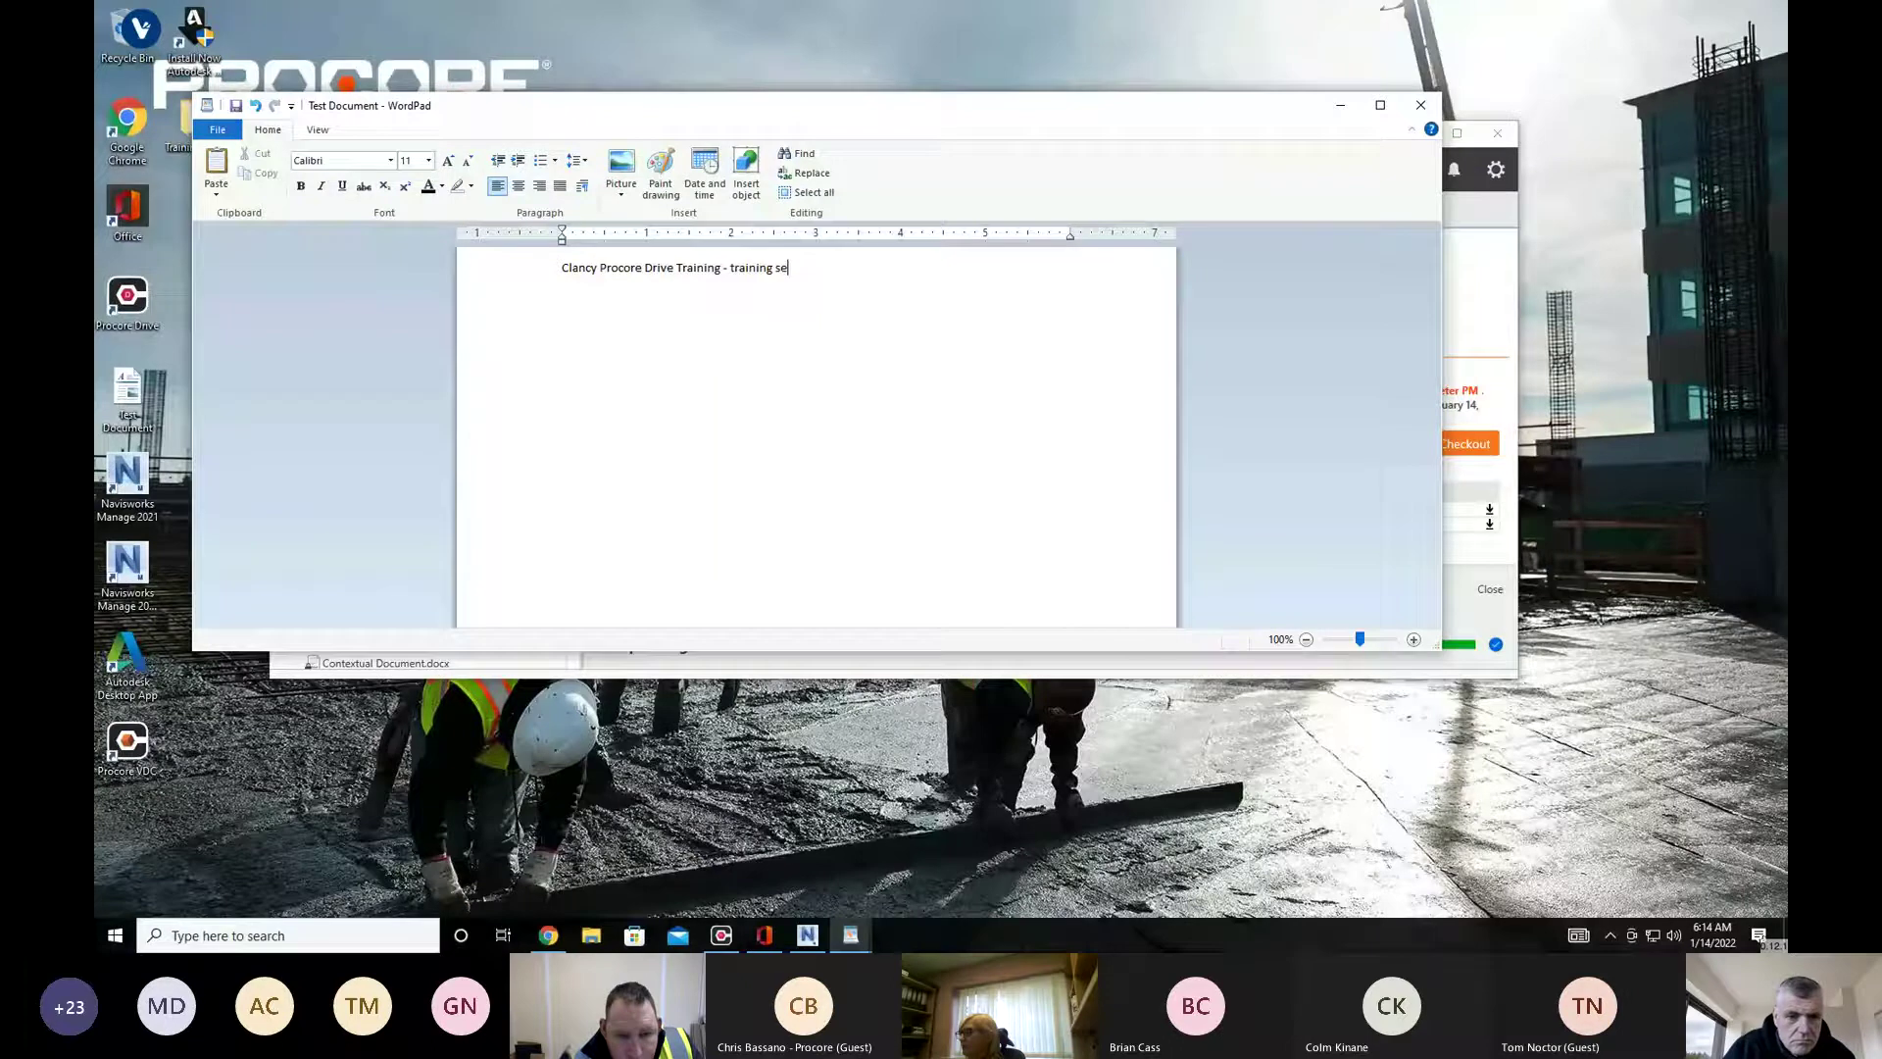
{"action": "type", "text": "ssion complete"}
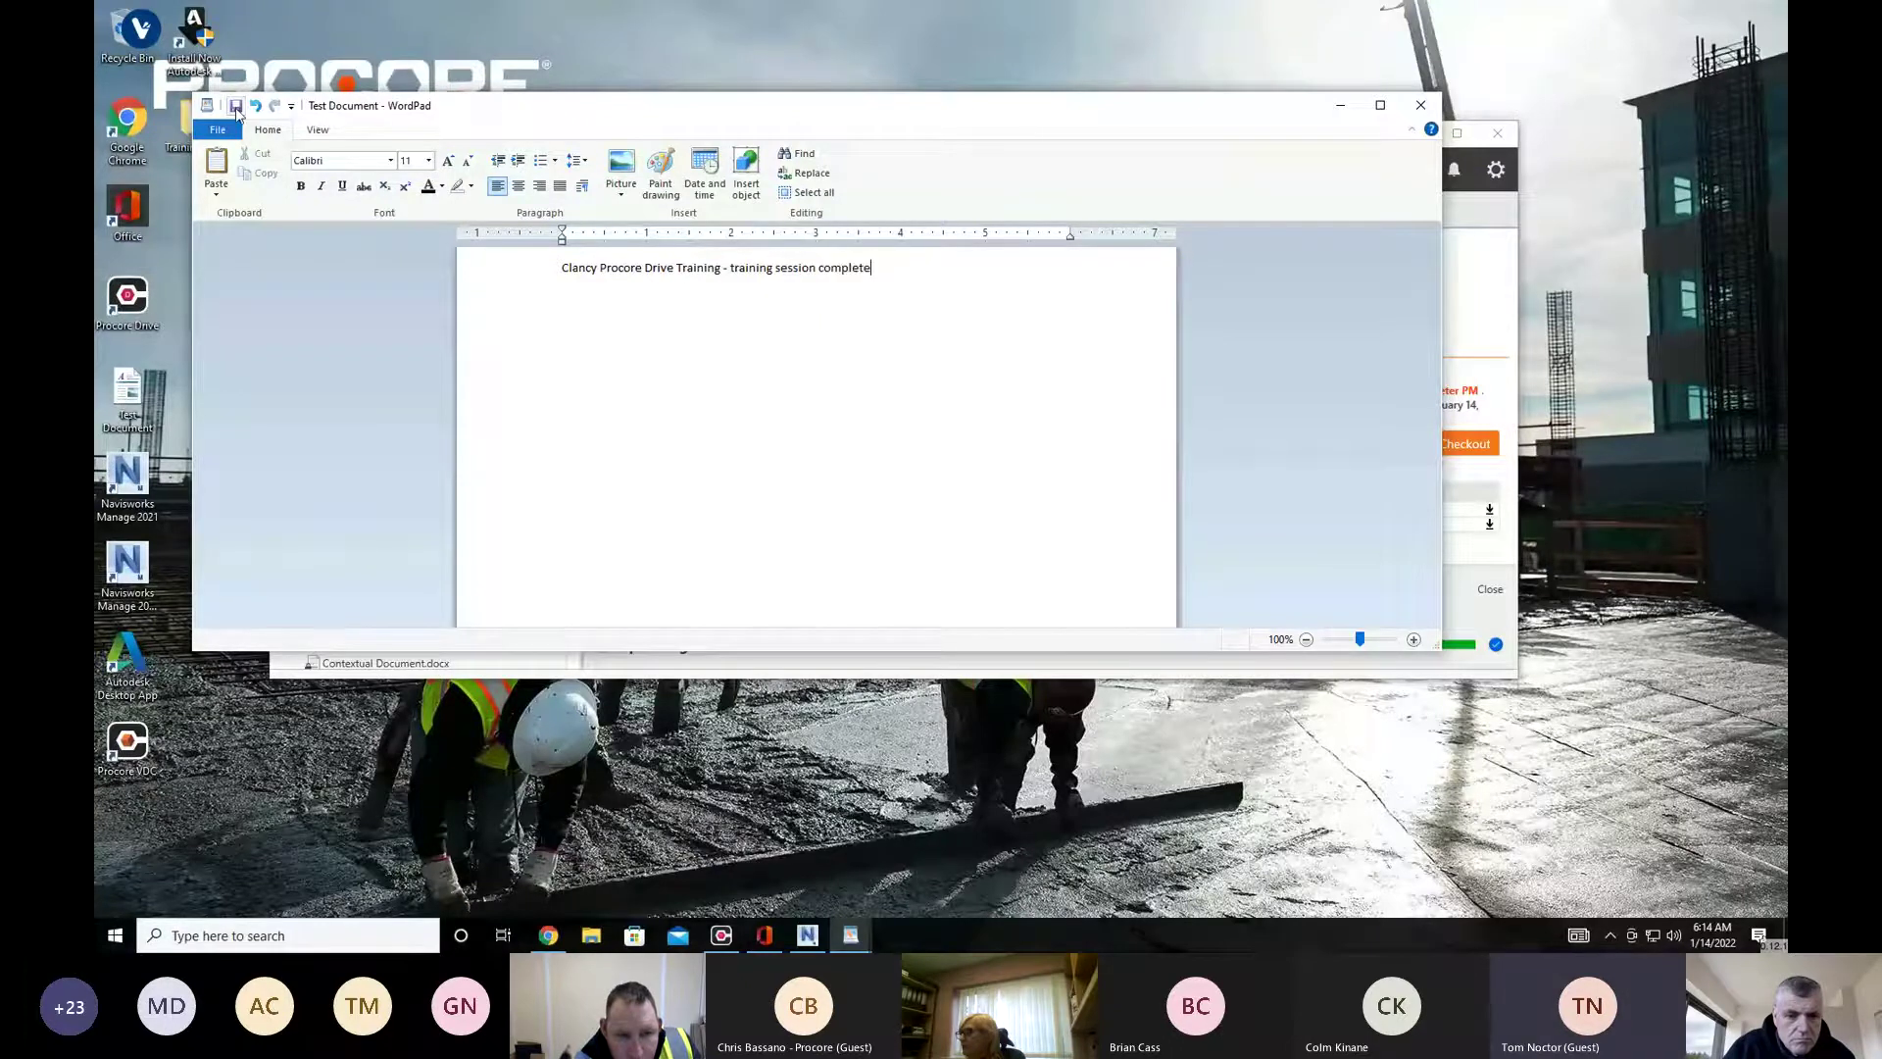
{"action": "left_click", "coordinate": [237, 108]}
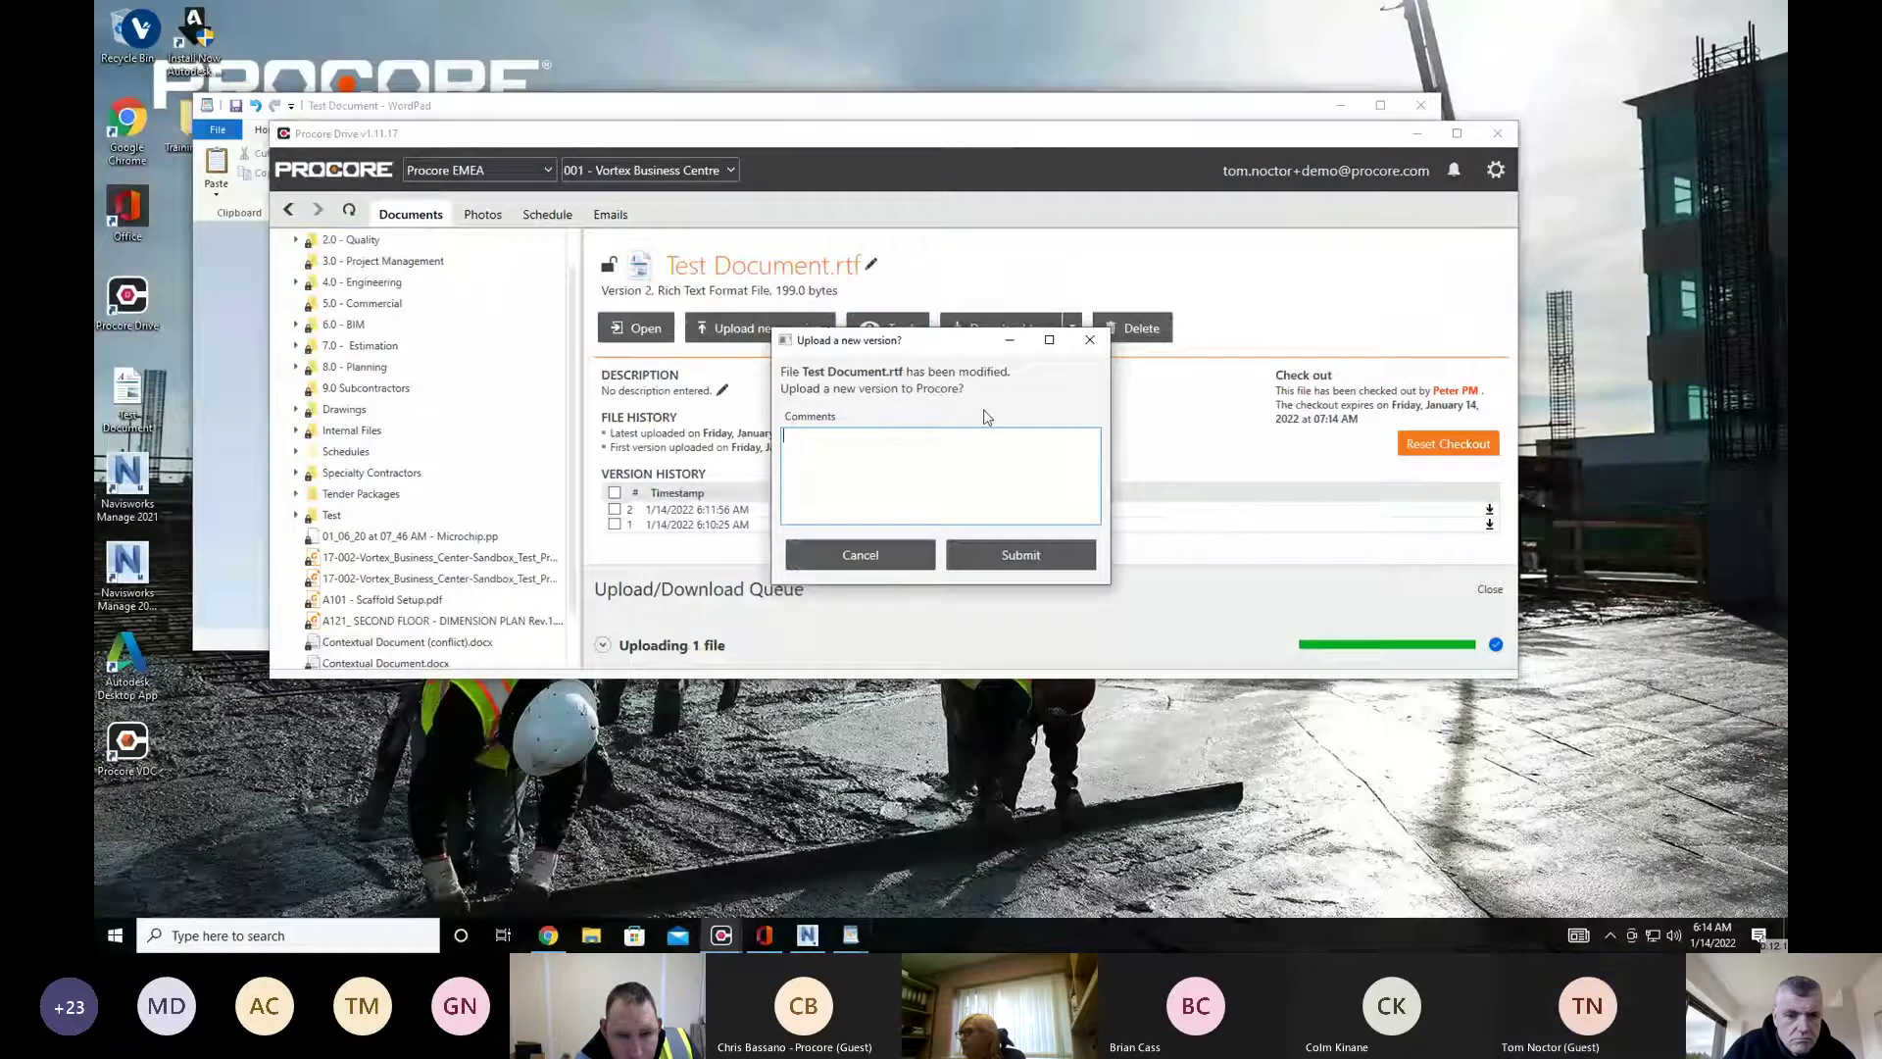
{"action": "left_click", "coordinate": [1000, 555]}
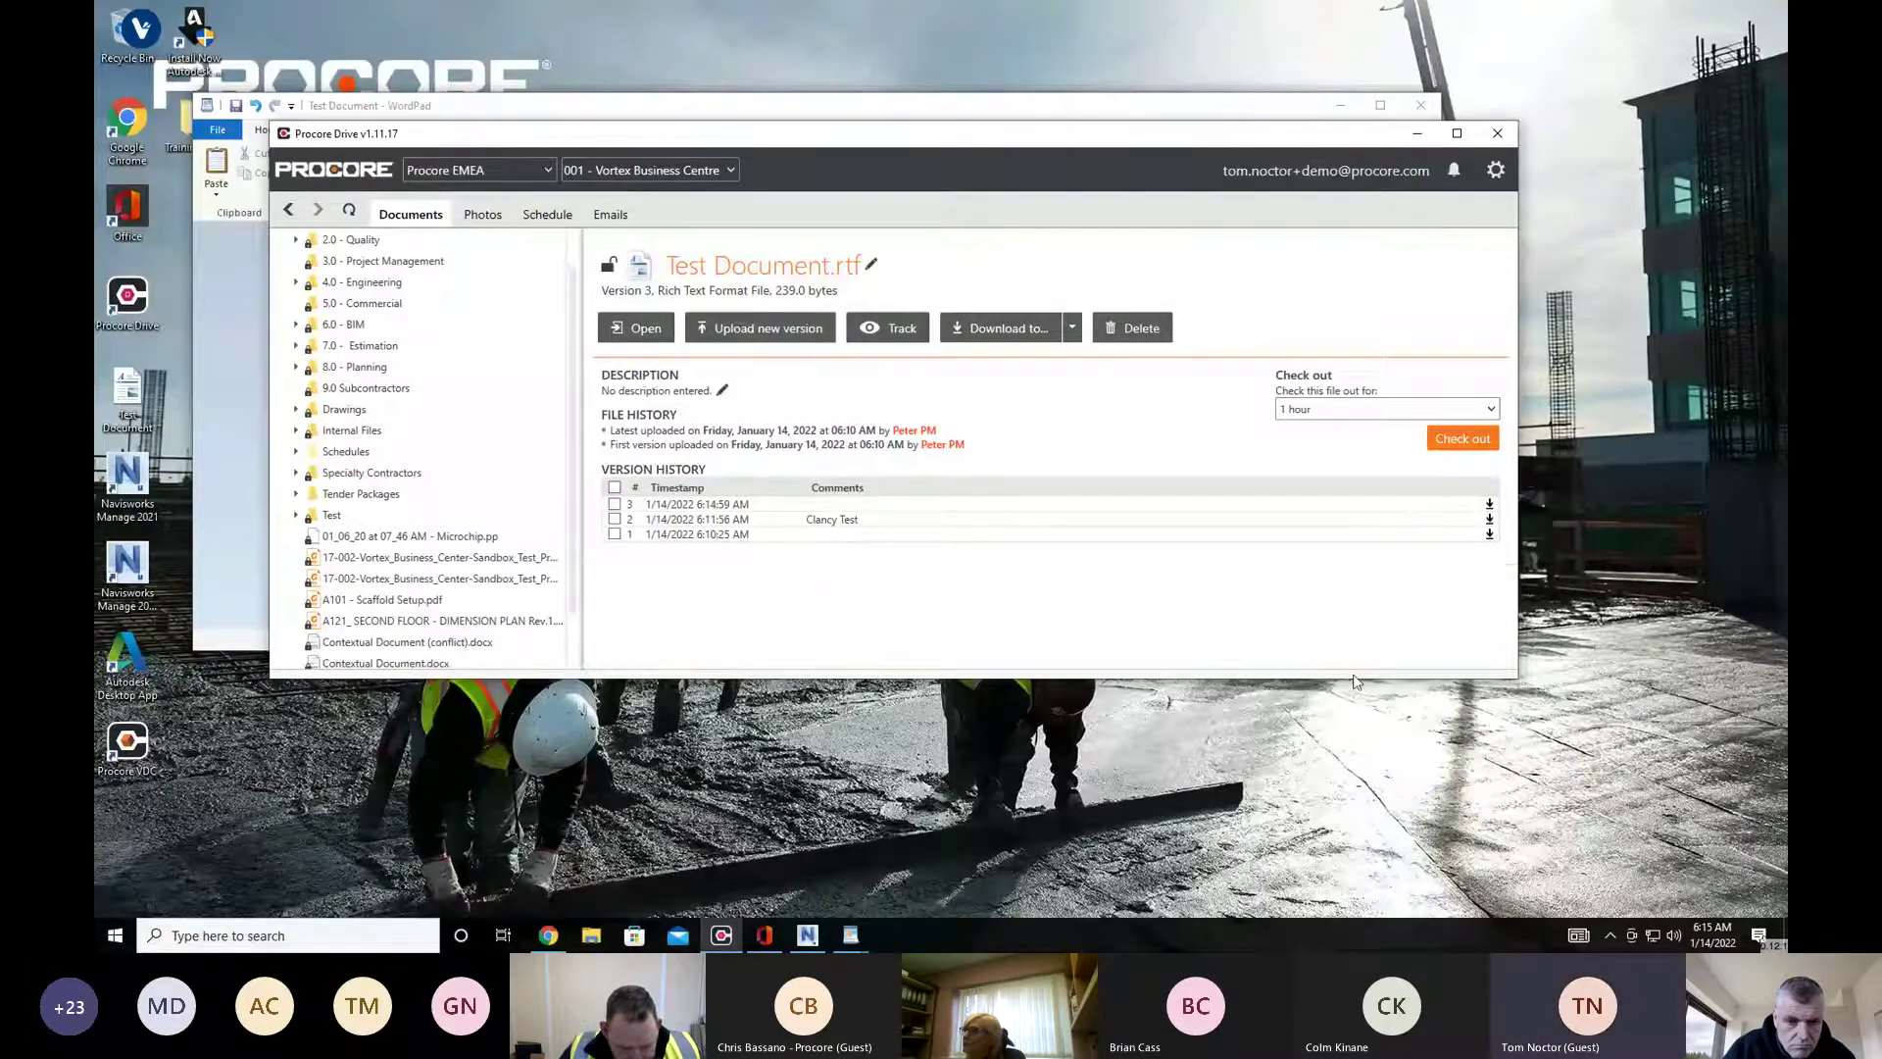
Enlarge the Procore Drive window slightly and start tracking Test Document.rtf
{"action": "left_click_drag", "start_coordinate": [1351, 677], "coordinate": [1343, 729]}
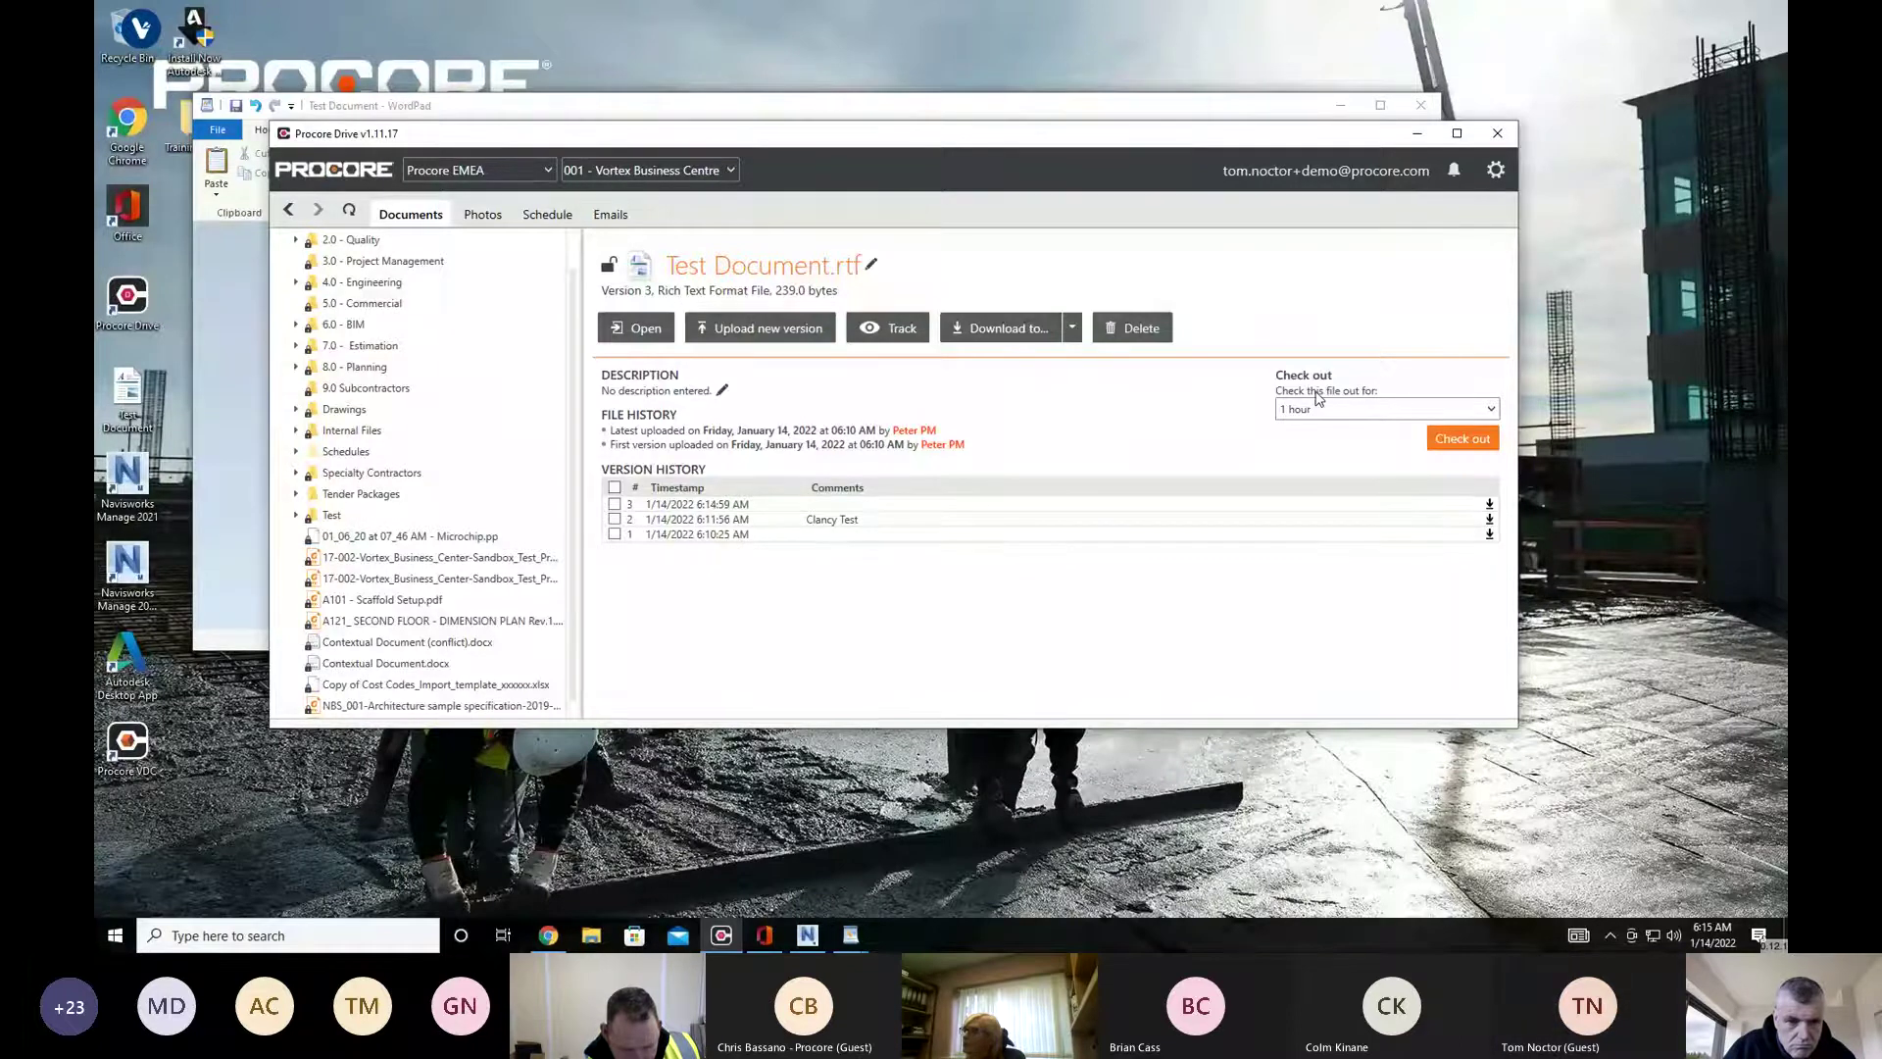
{"action": "left_click", "coordinate": [872, 338]}
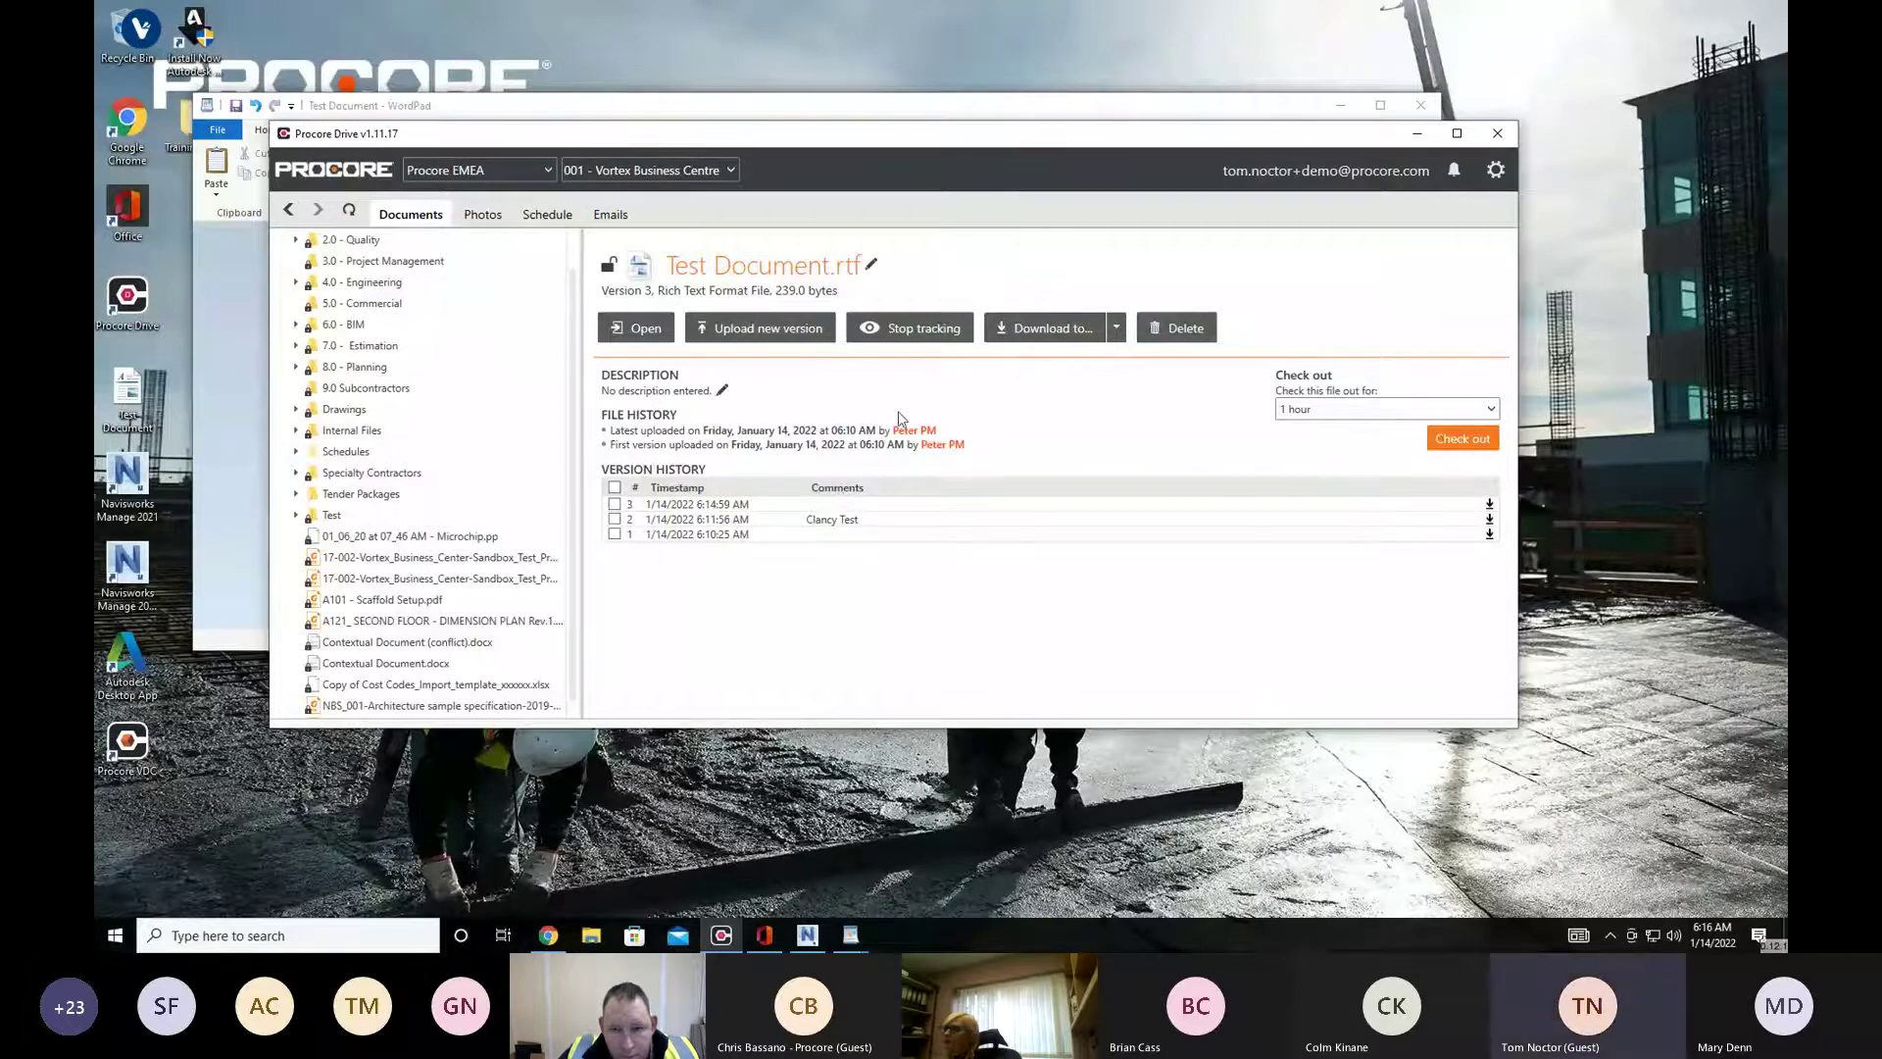
Make the window taller and the folder tree wider, and show the details of NBS_001-Architecture sample specification-2019-03-29 (1) (1).pdf
{"action": "scroll", "coordinate": [490, 376], "scroll_direction": "up", "scroll_amount": 1}
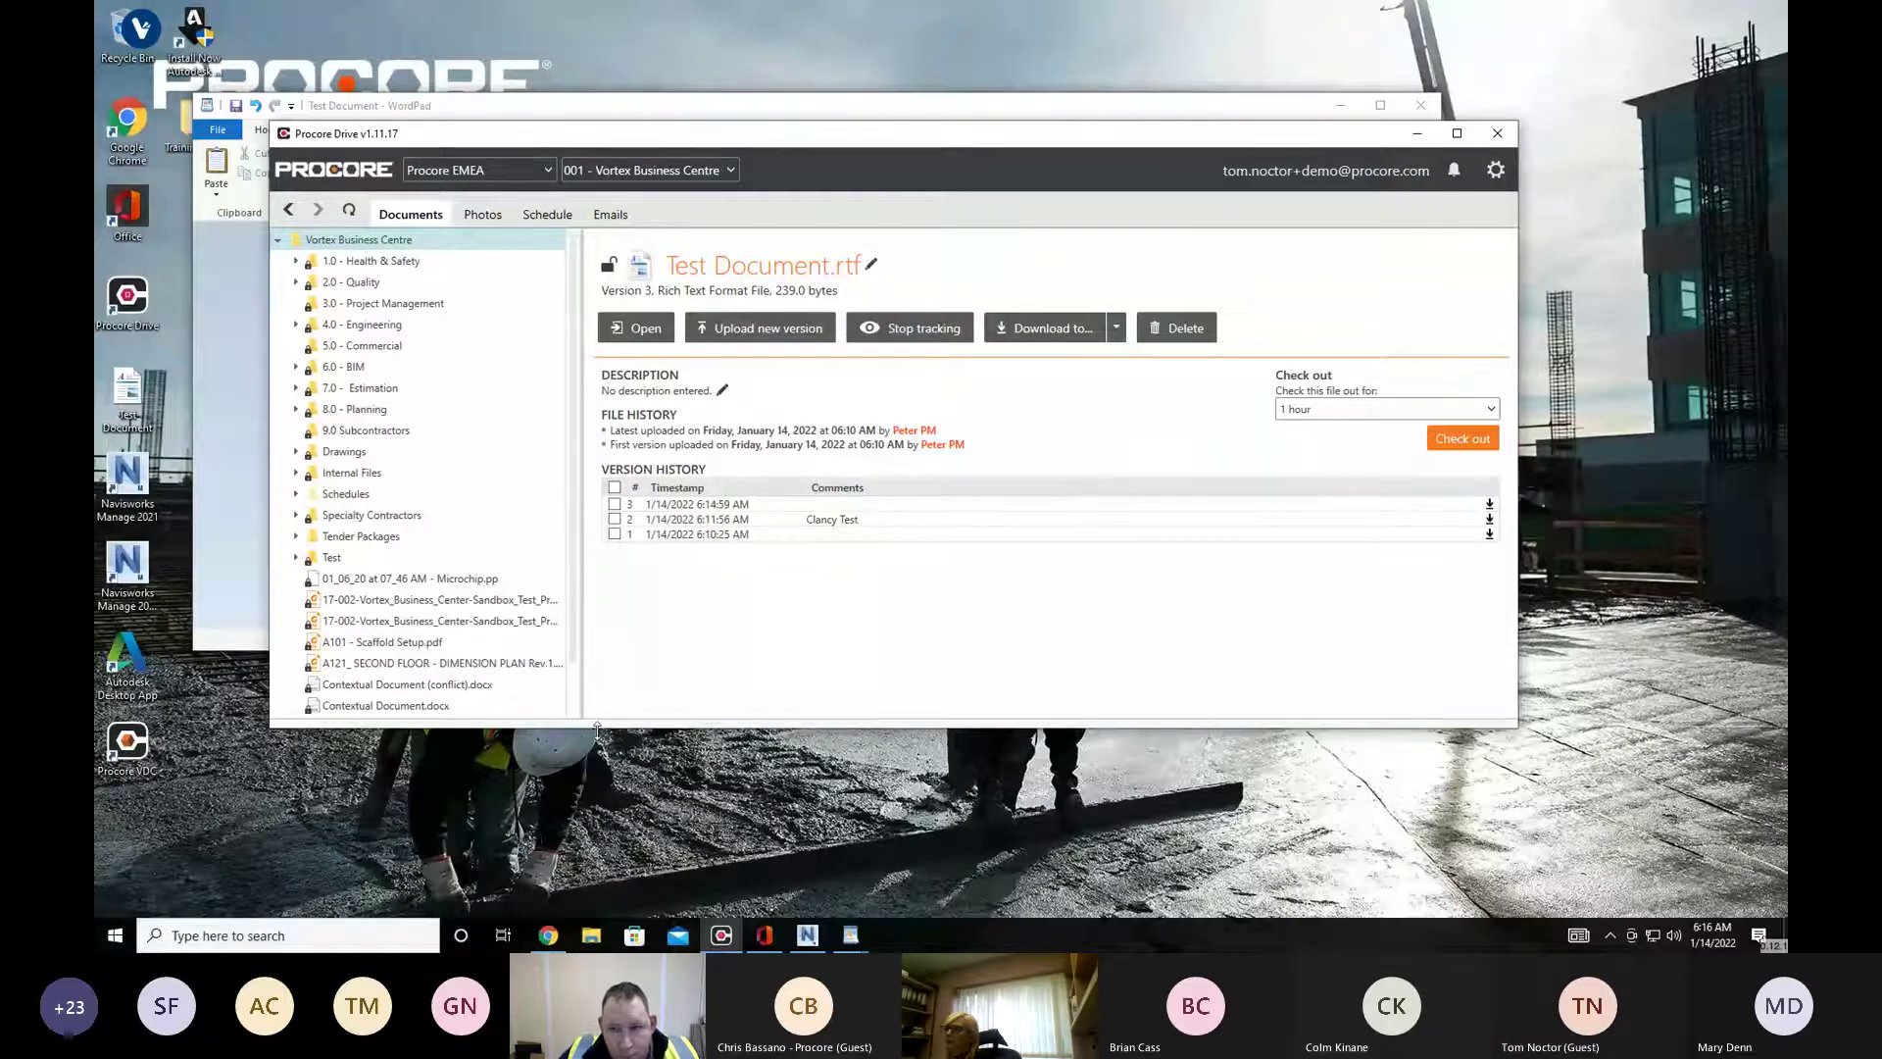
{"action": "left_click_drag", "start_coordinate": [597, 731], "coordinate": [582, 853]}
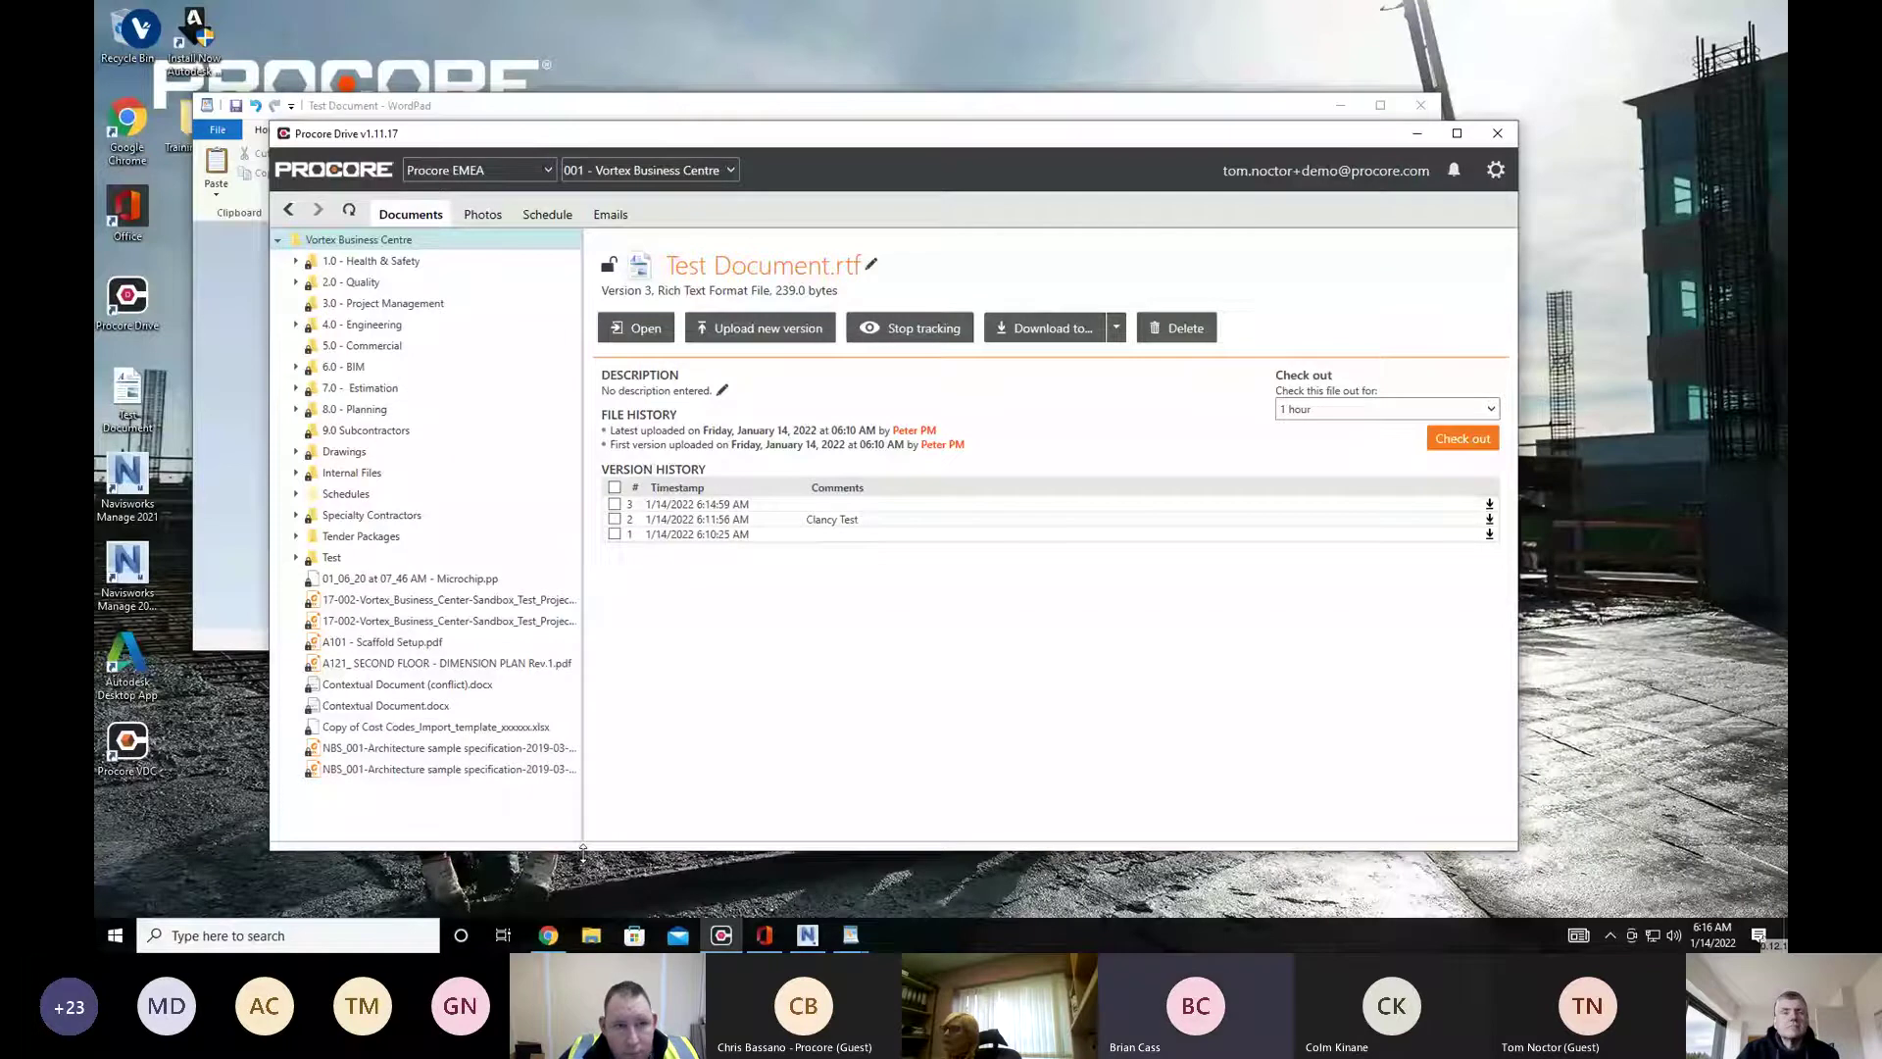
{"action": "left_click_drag", "start_coordinate": [583, 549], "coordinate": [647, 491]}
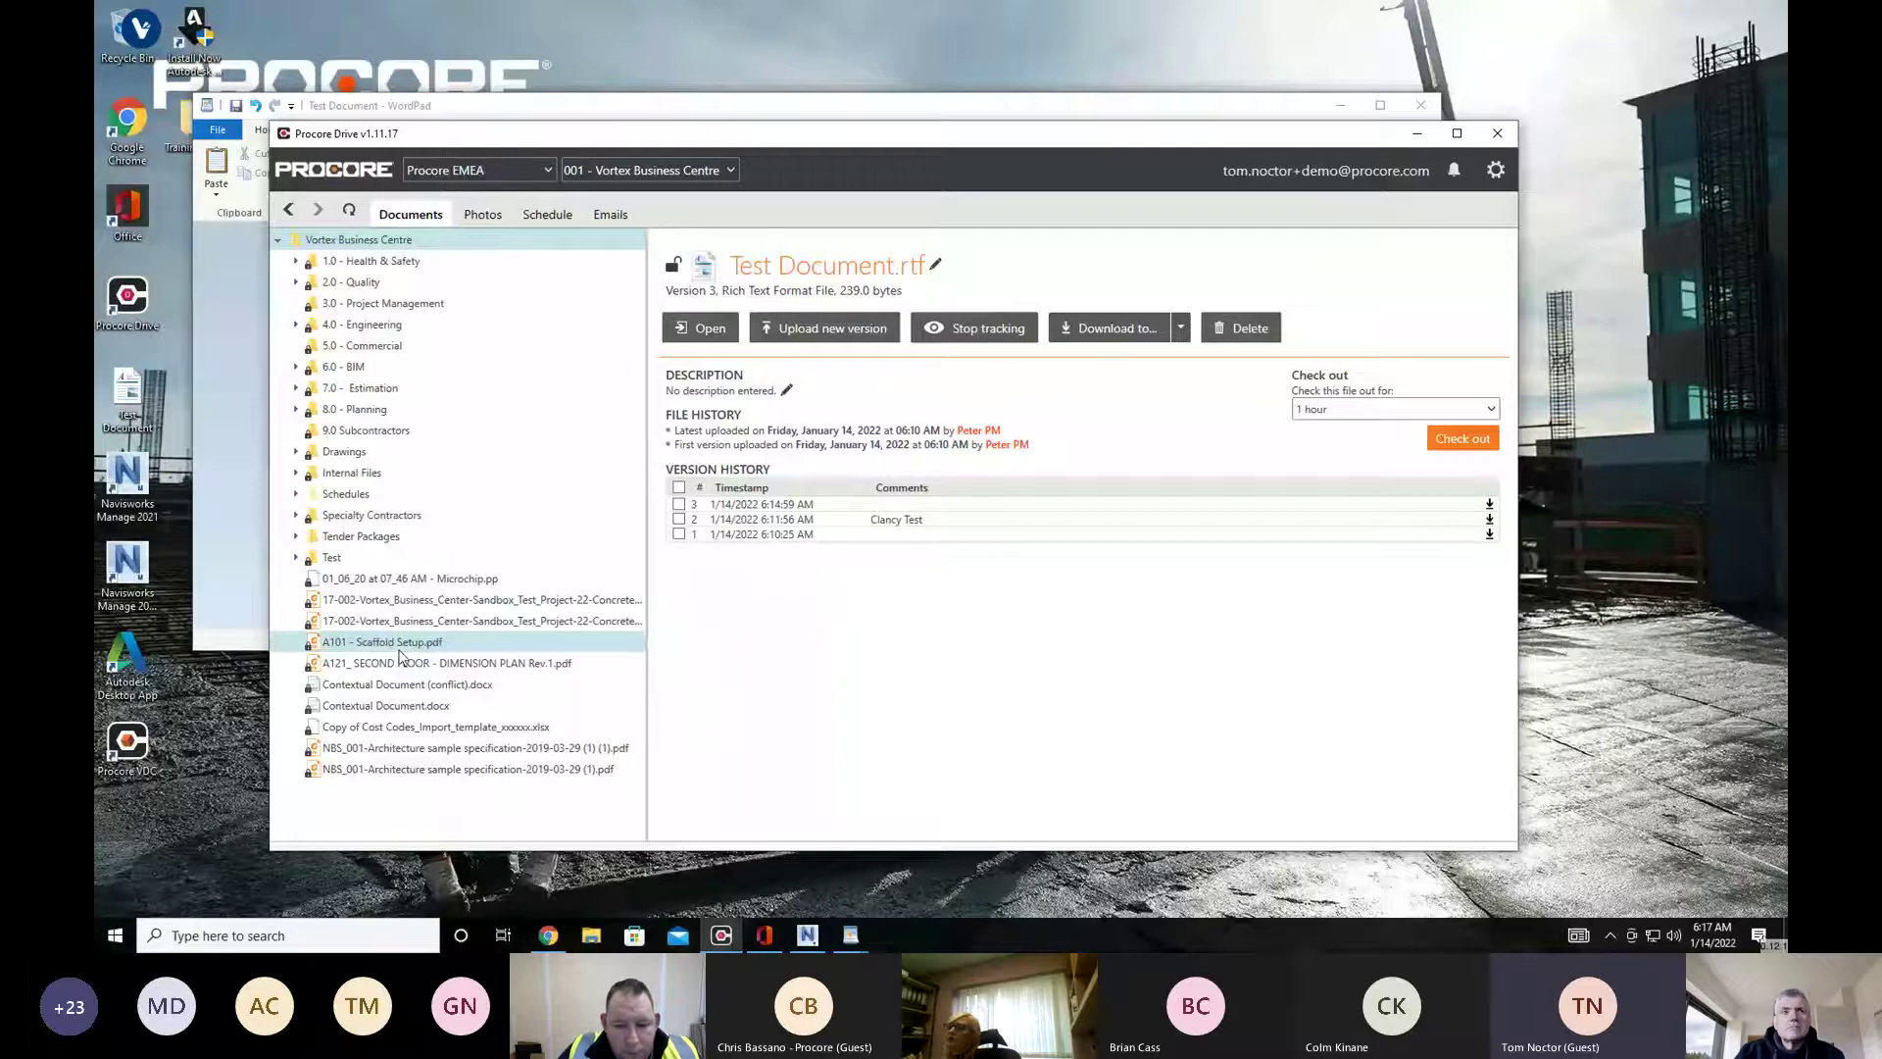
{"action": "left_click", "coordinate": [470, 747]}
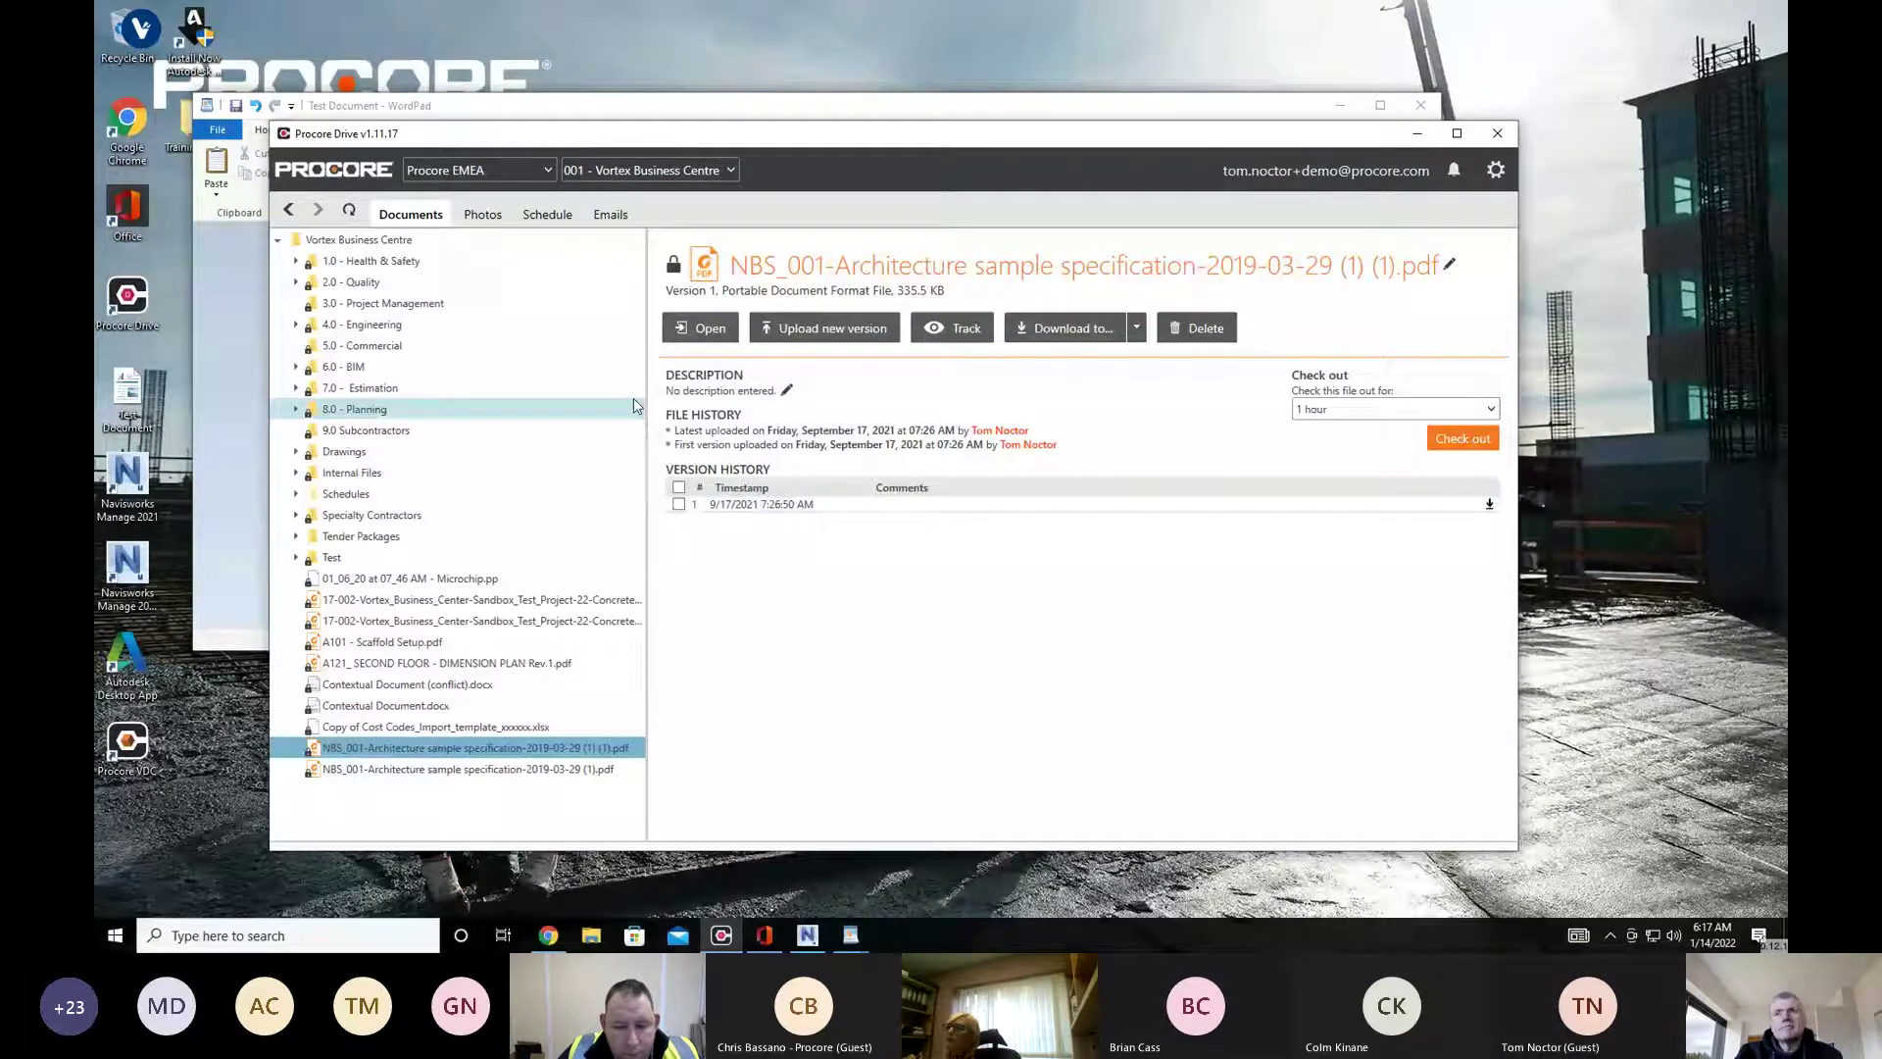
Show the project's photo albums in a wider list, open Photos From Punch List and enlarge its thumbnails
{"action": "left_click", "coordinate": [480, 218]}
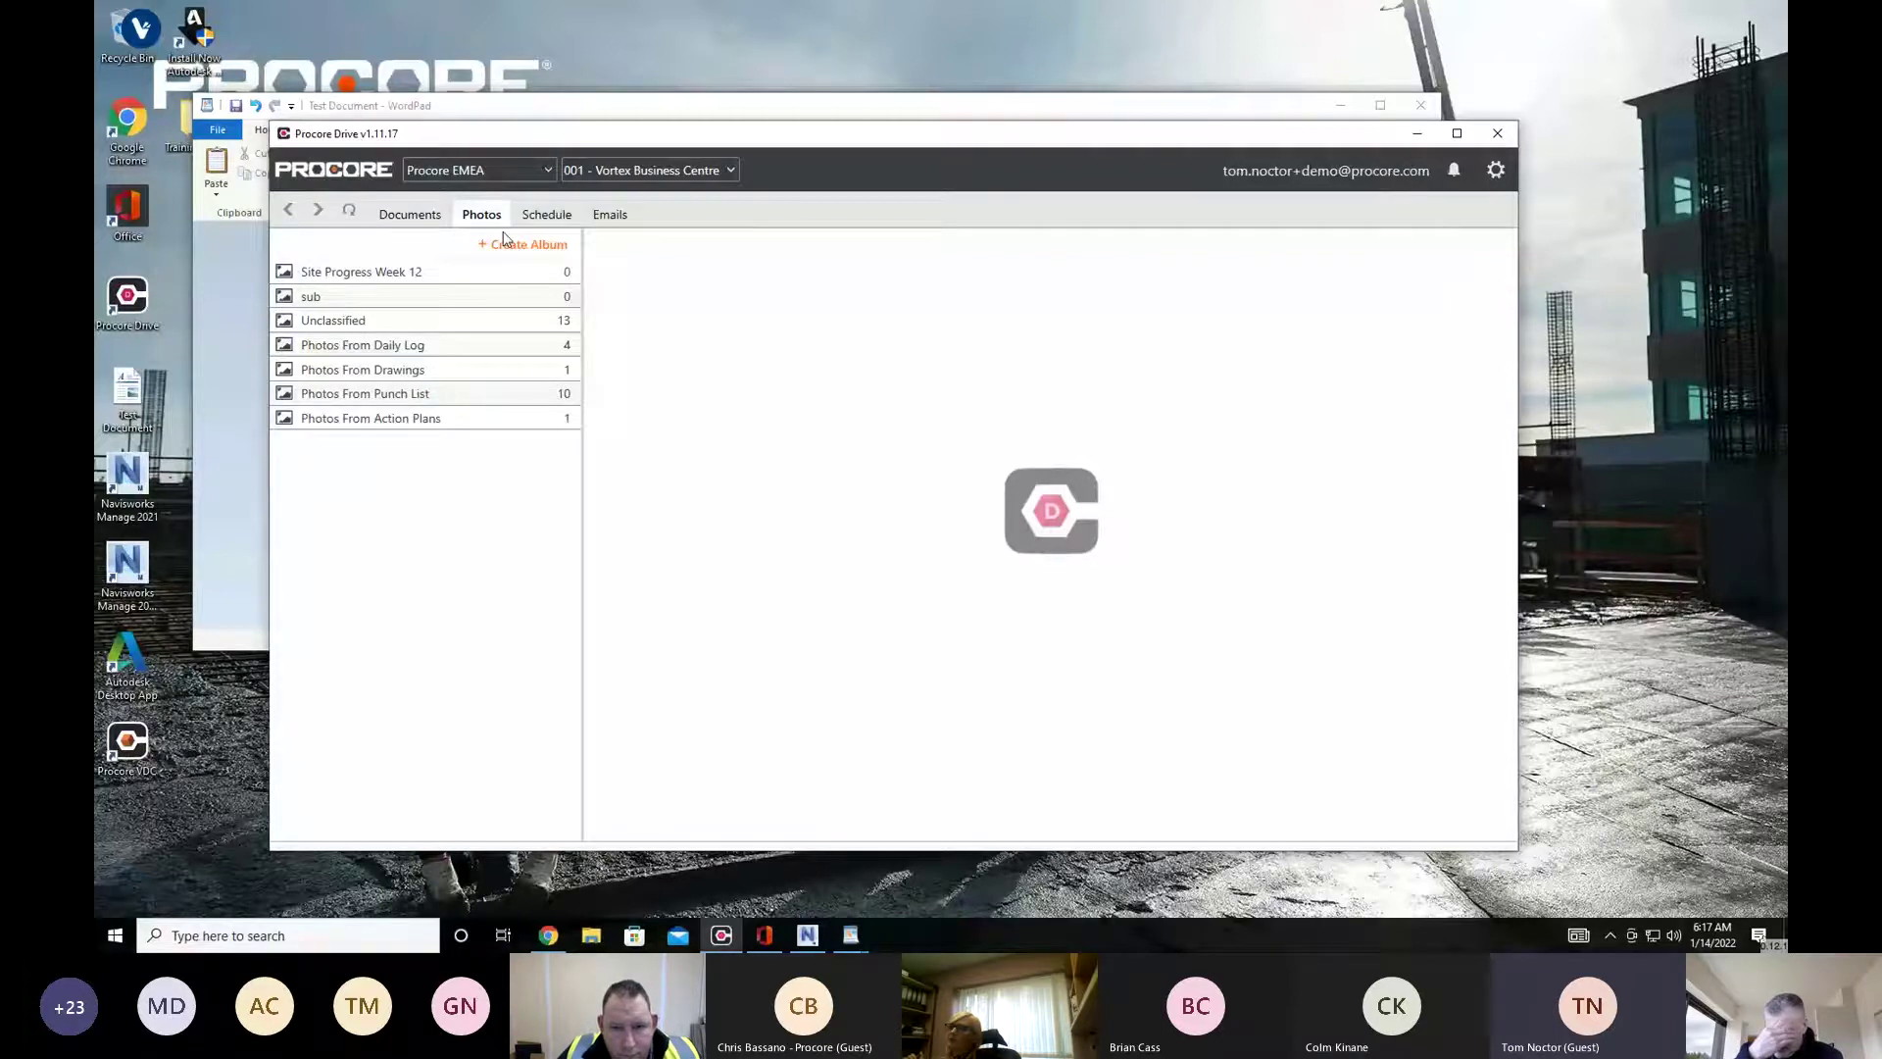
{"action": "left_click_drag", "start_coordinate": [582, 274], "coordinate": [650, 275]}
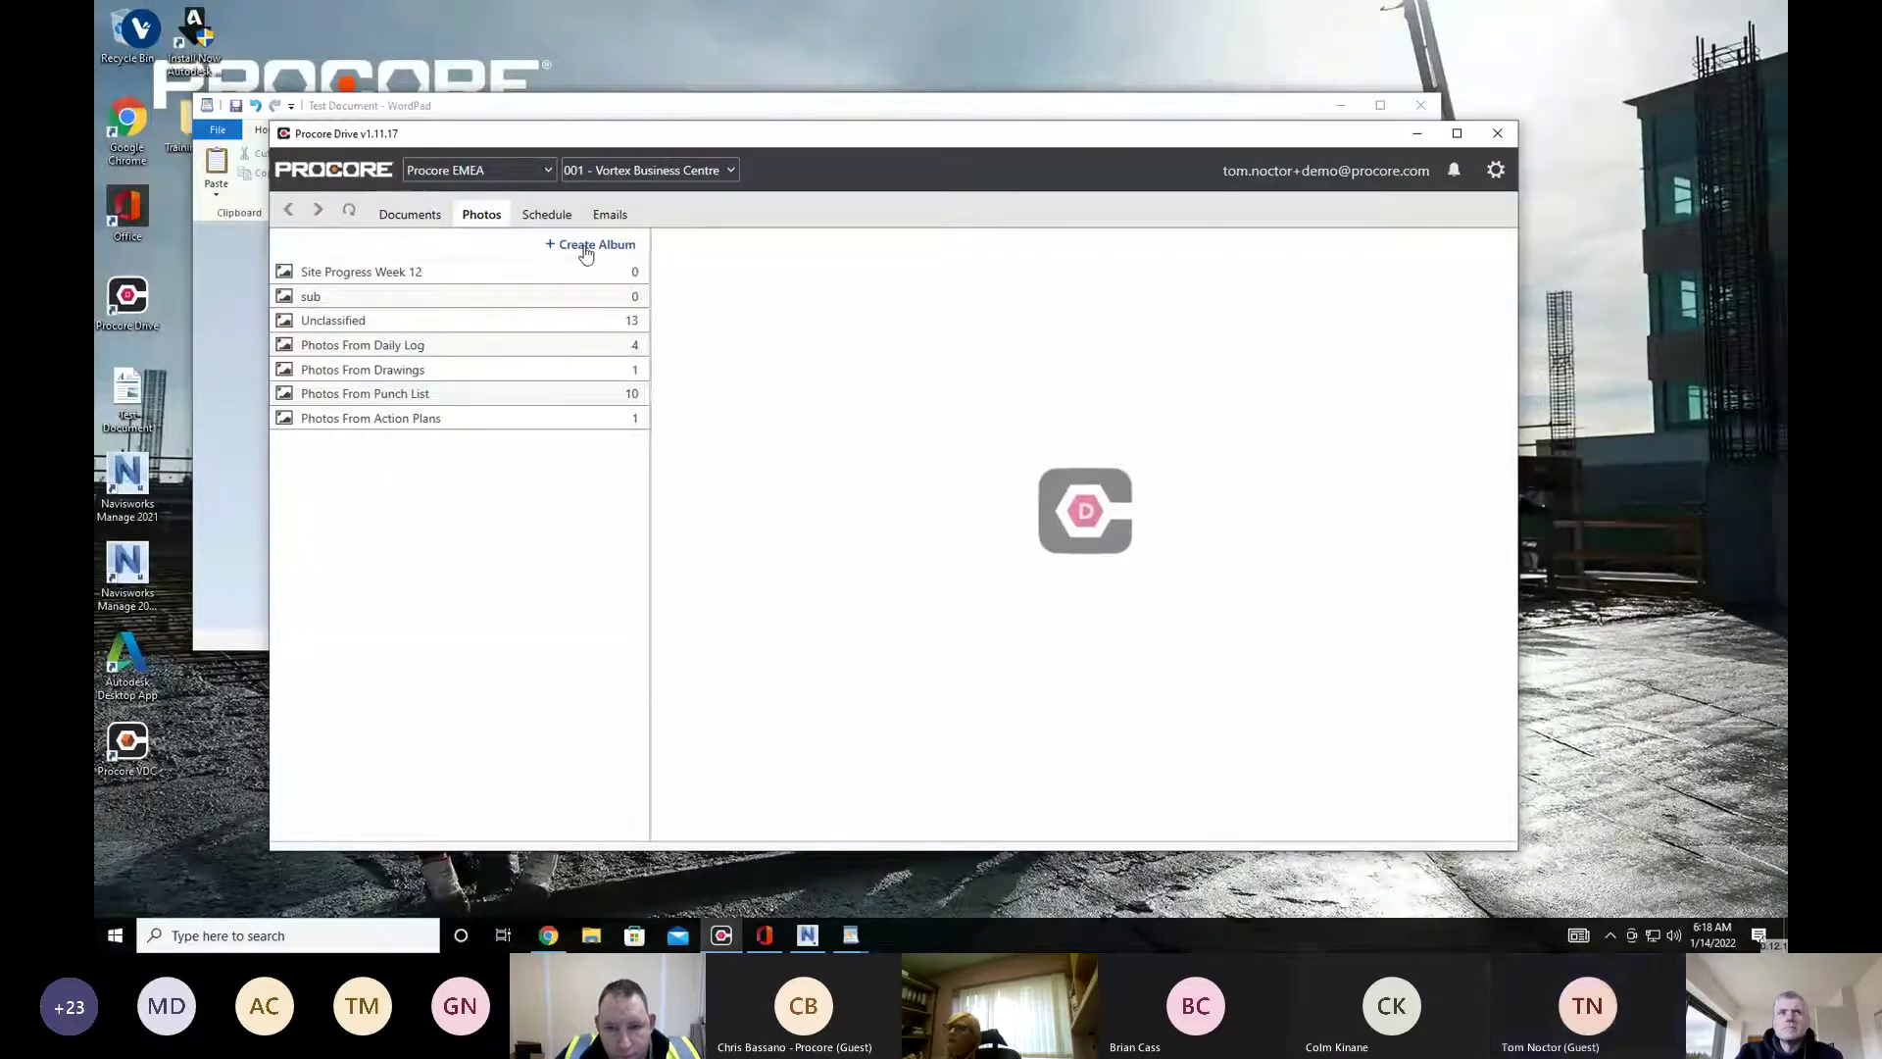
{"action": "left_click", "coordinate": [424, 395]}
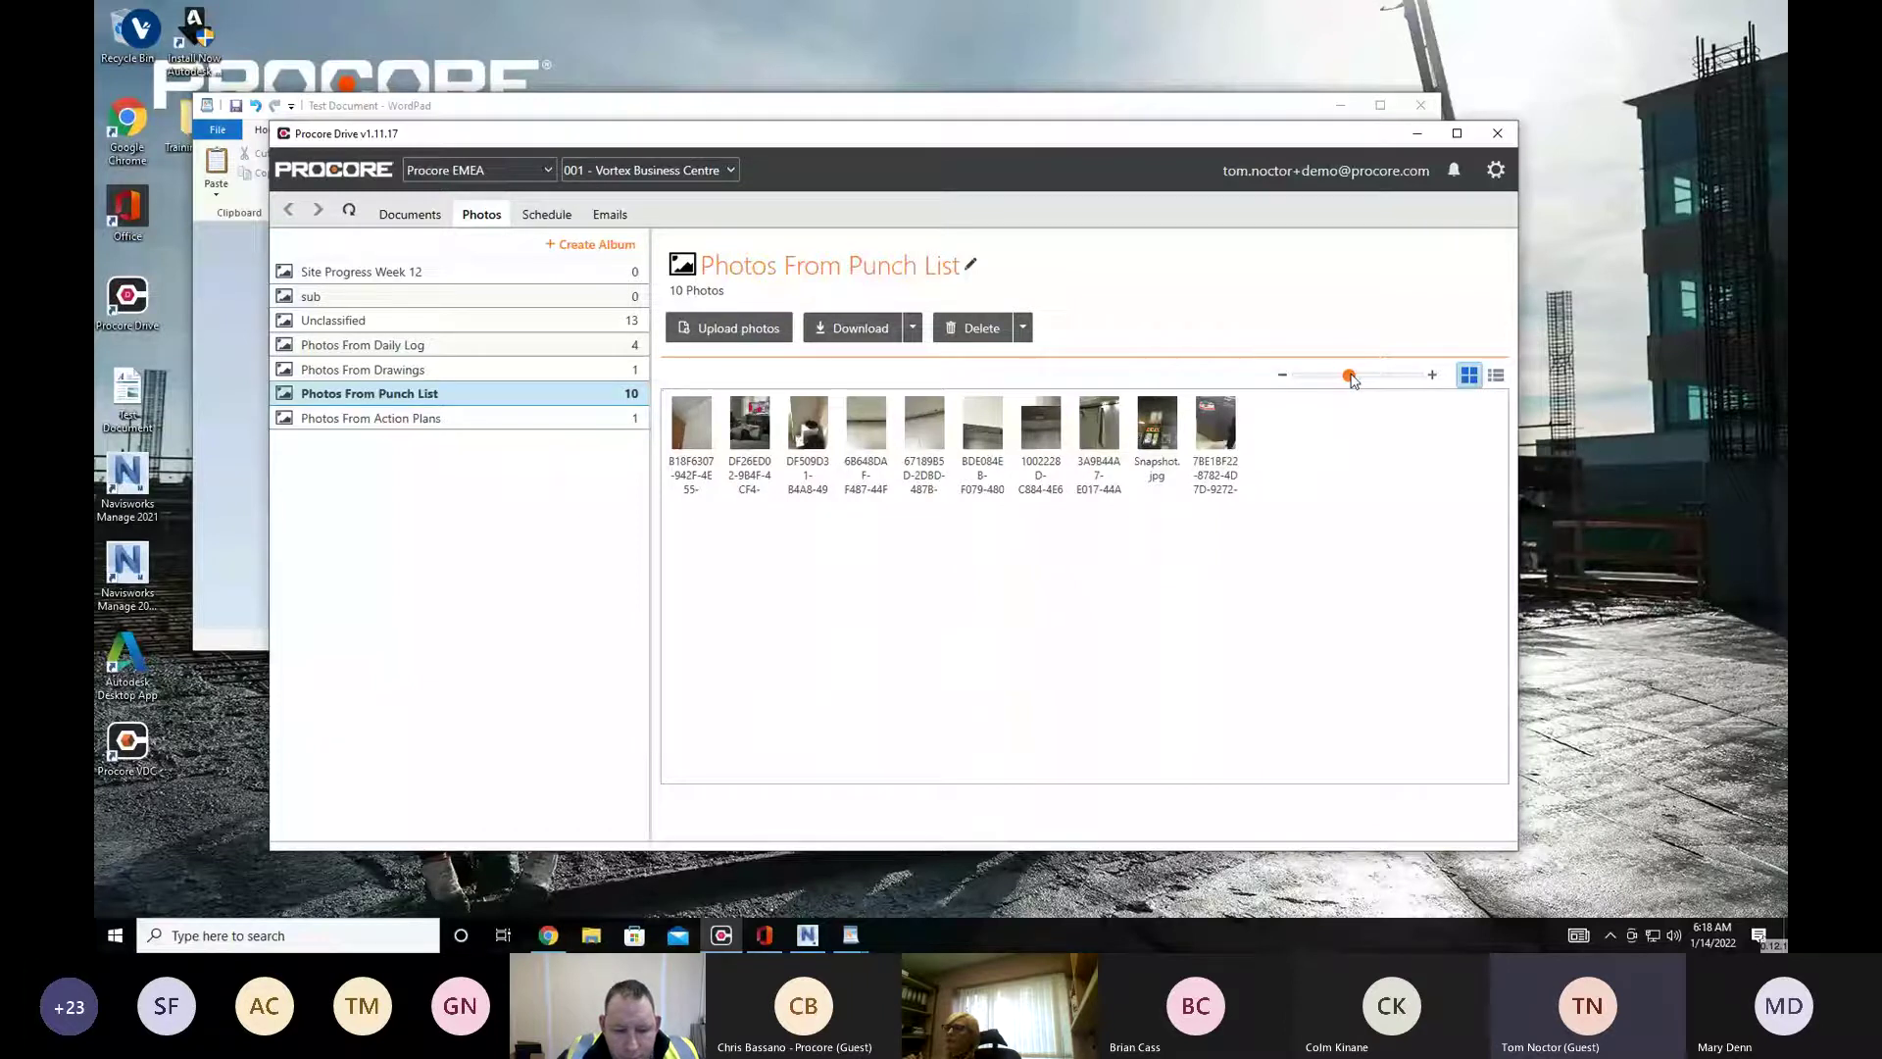
{"action": "left_click_drag", "start_coordinate": [1352, 380], "coordinate": [1376, 382]}
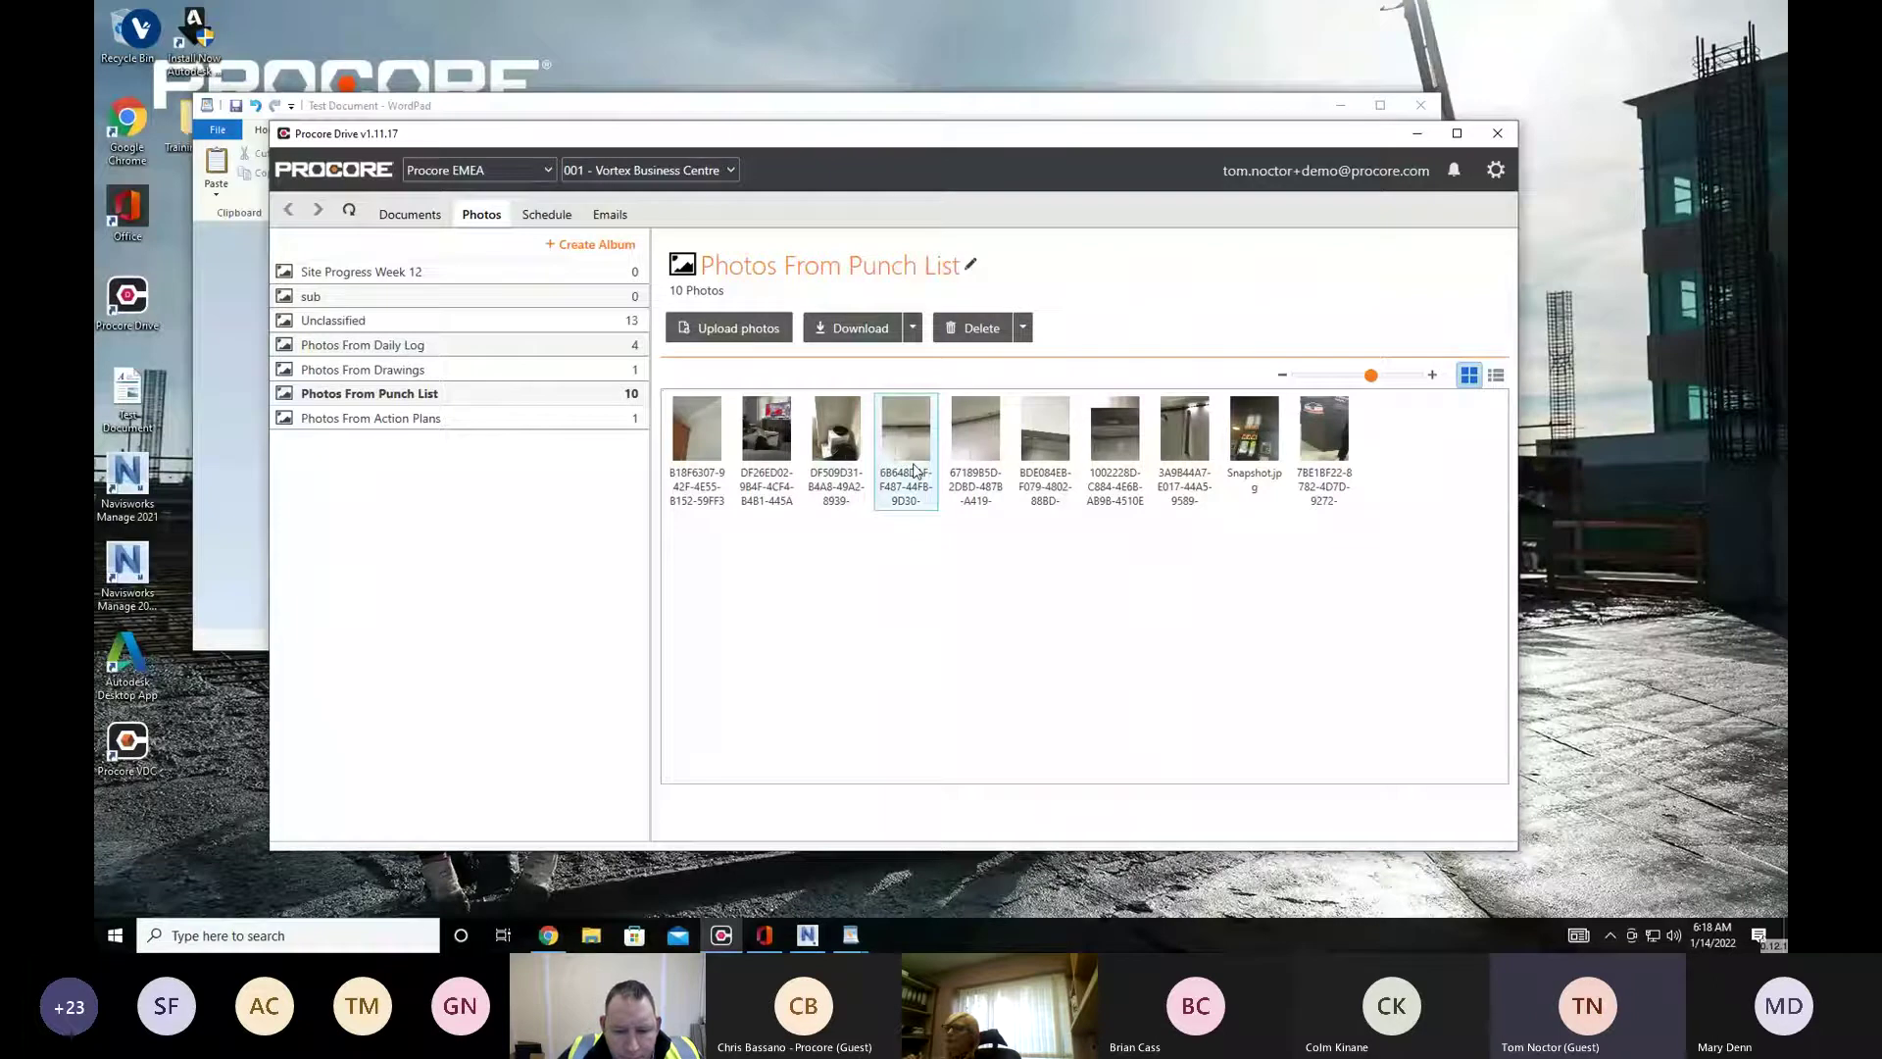
View the photo BDE084EB-F079-4802-88BD-F701A8ED7789.jpg, and open its description for editing and cancel without entering text
{"action": "double_click", "coordinate": [1035, 442]}
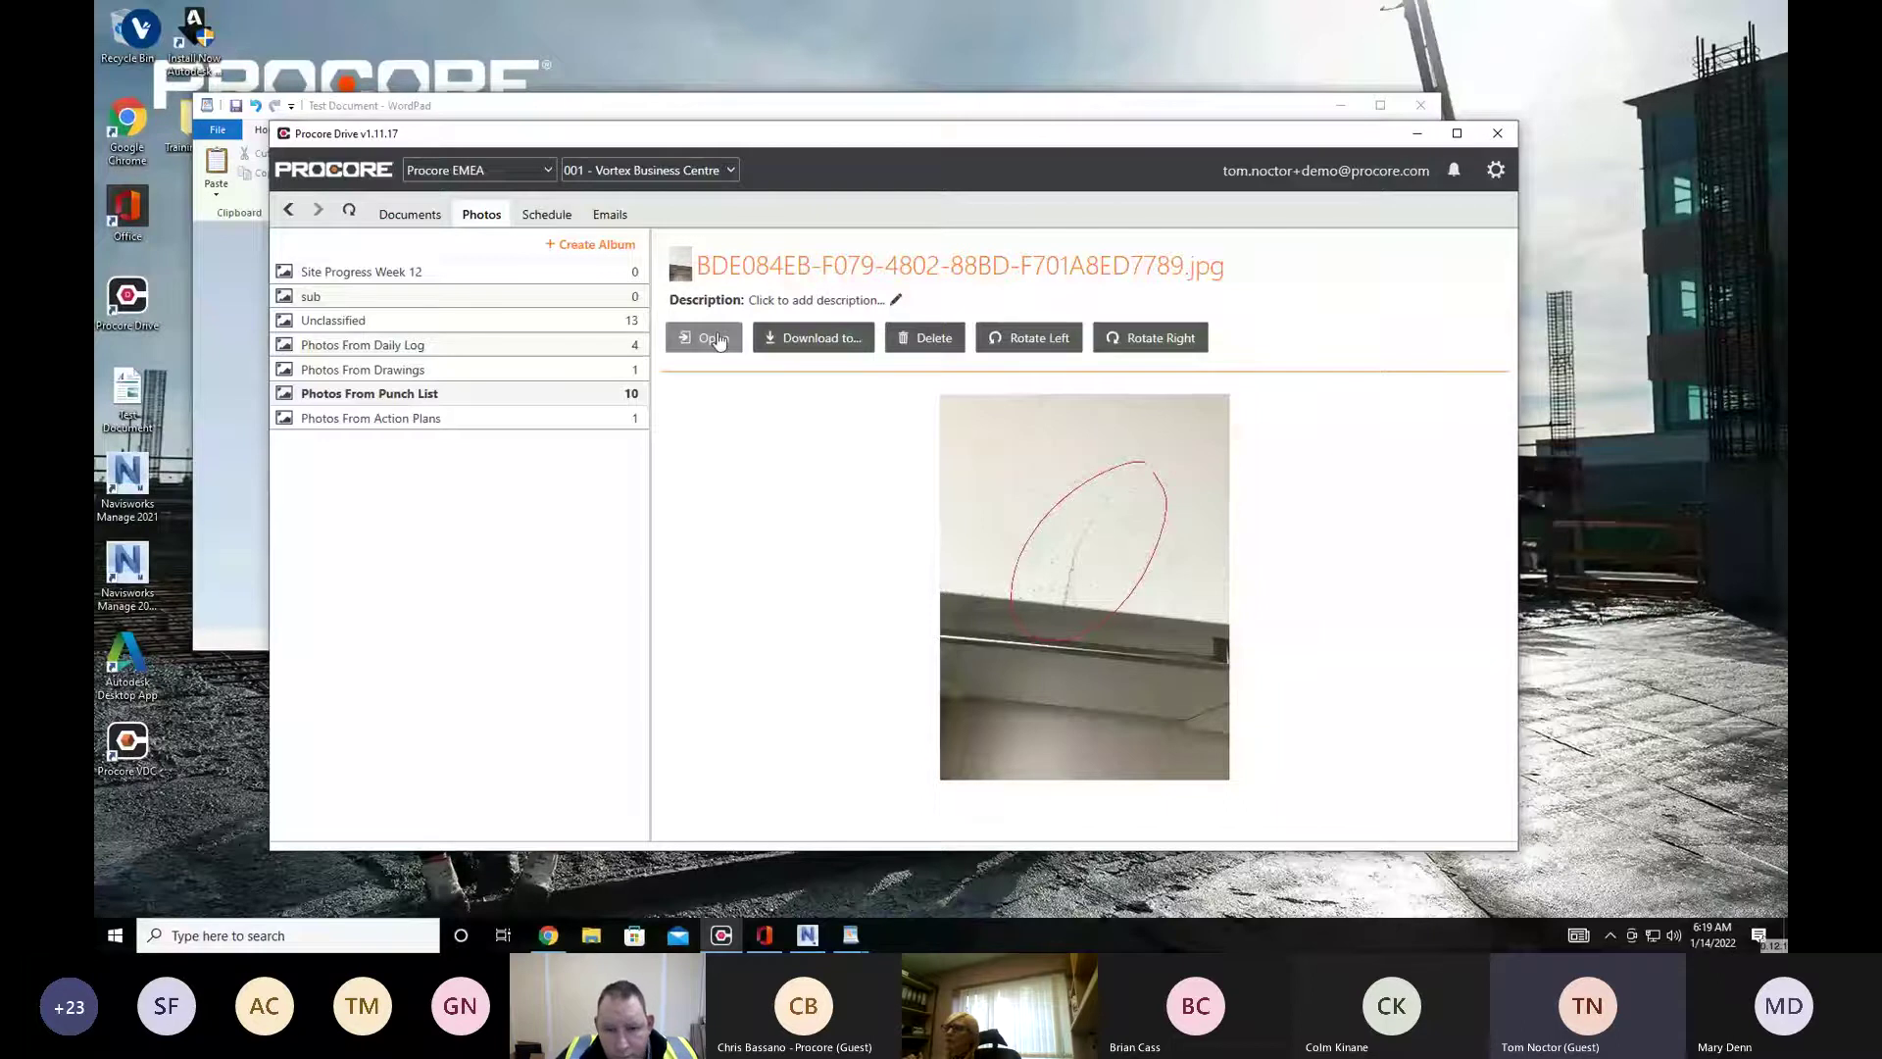
{"action": "left_click", "coordinate": [897, 301]}
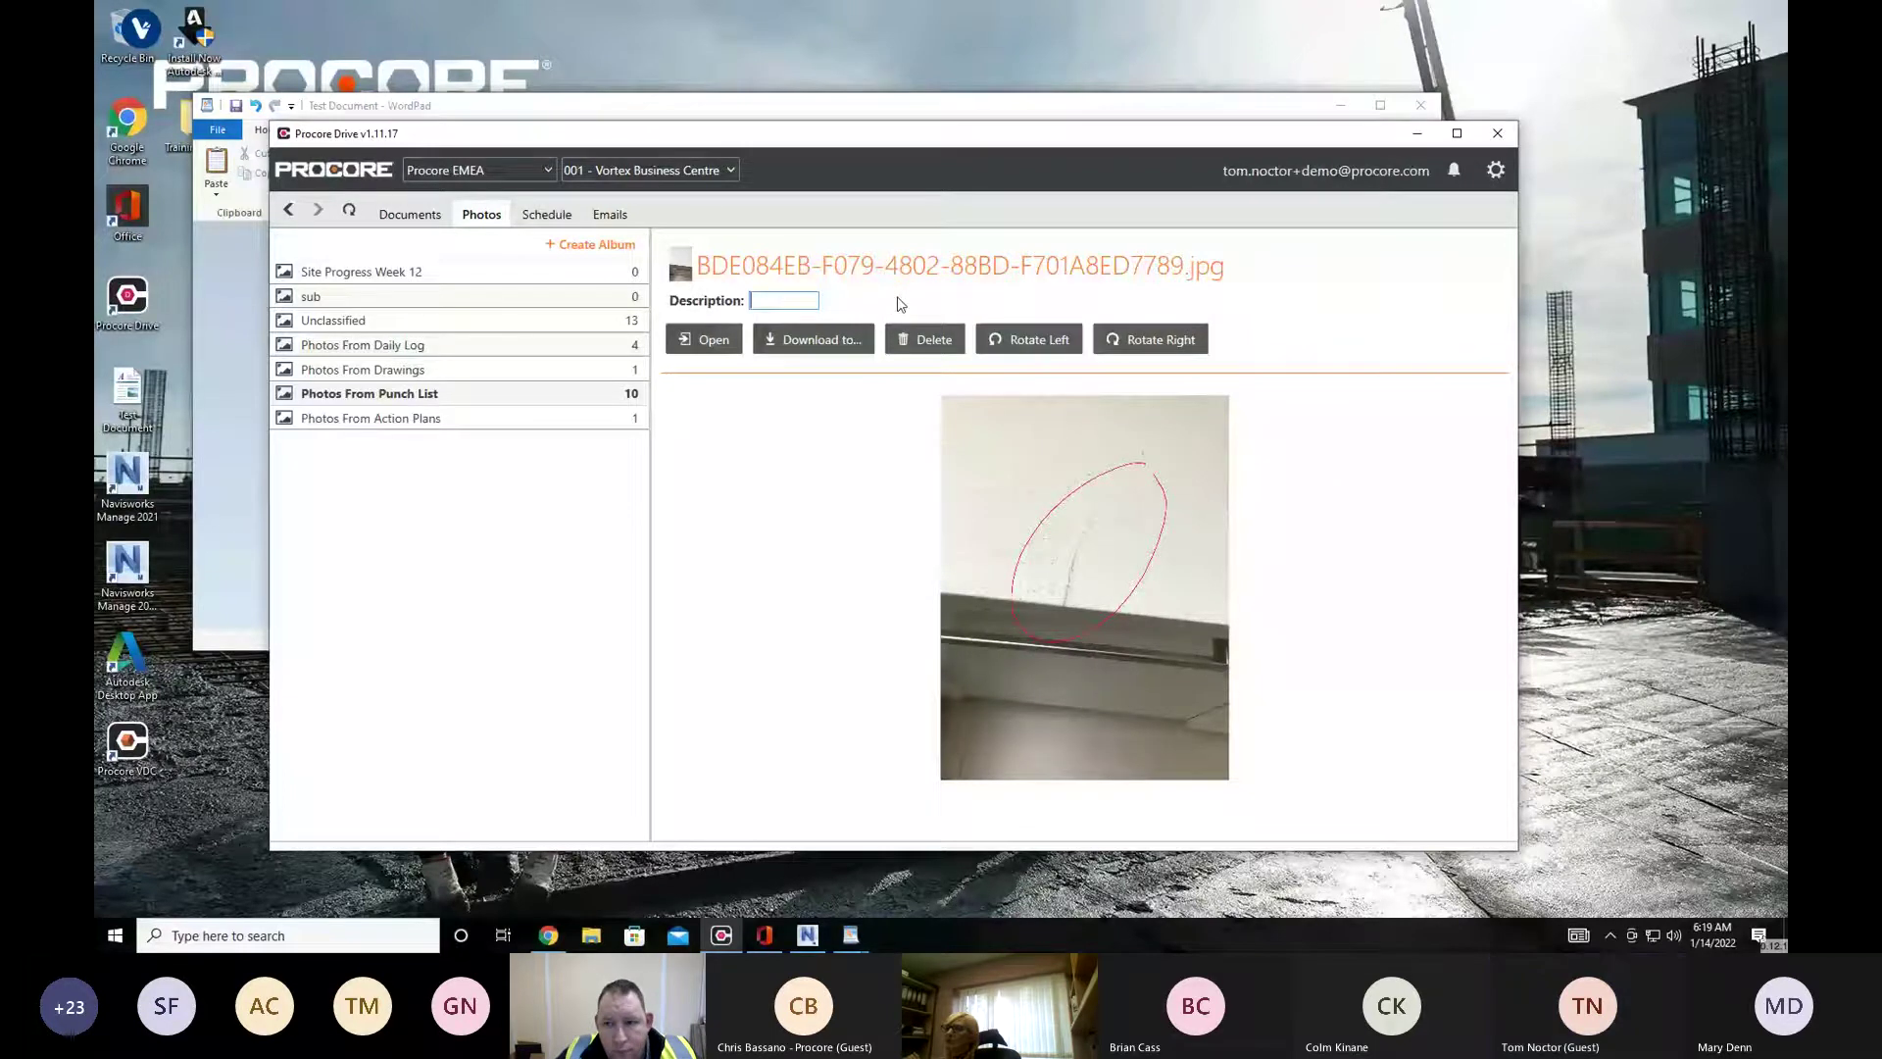
{"action": "key", "text": "Escape"}
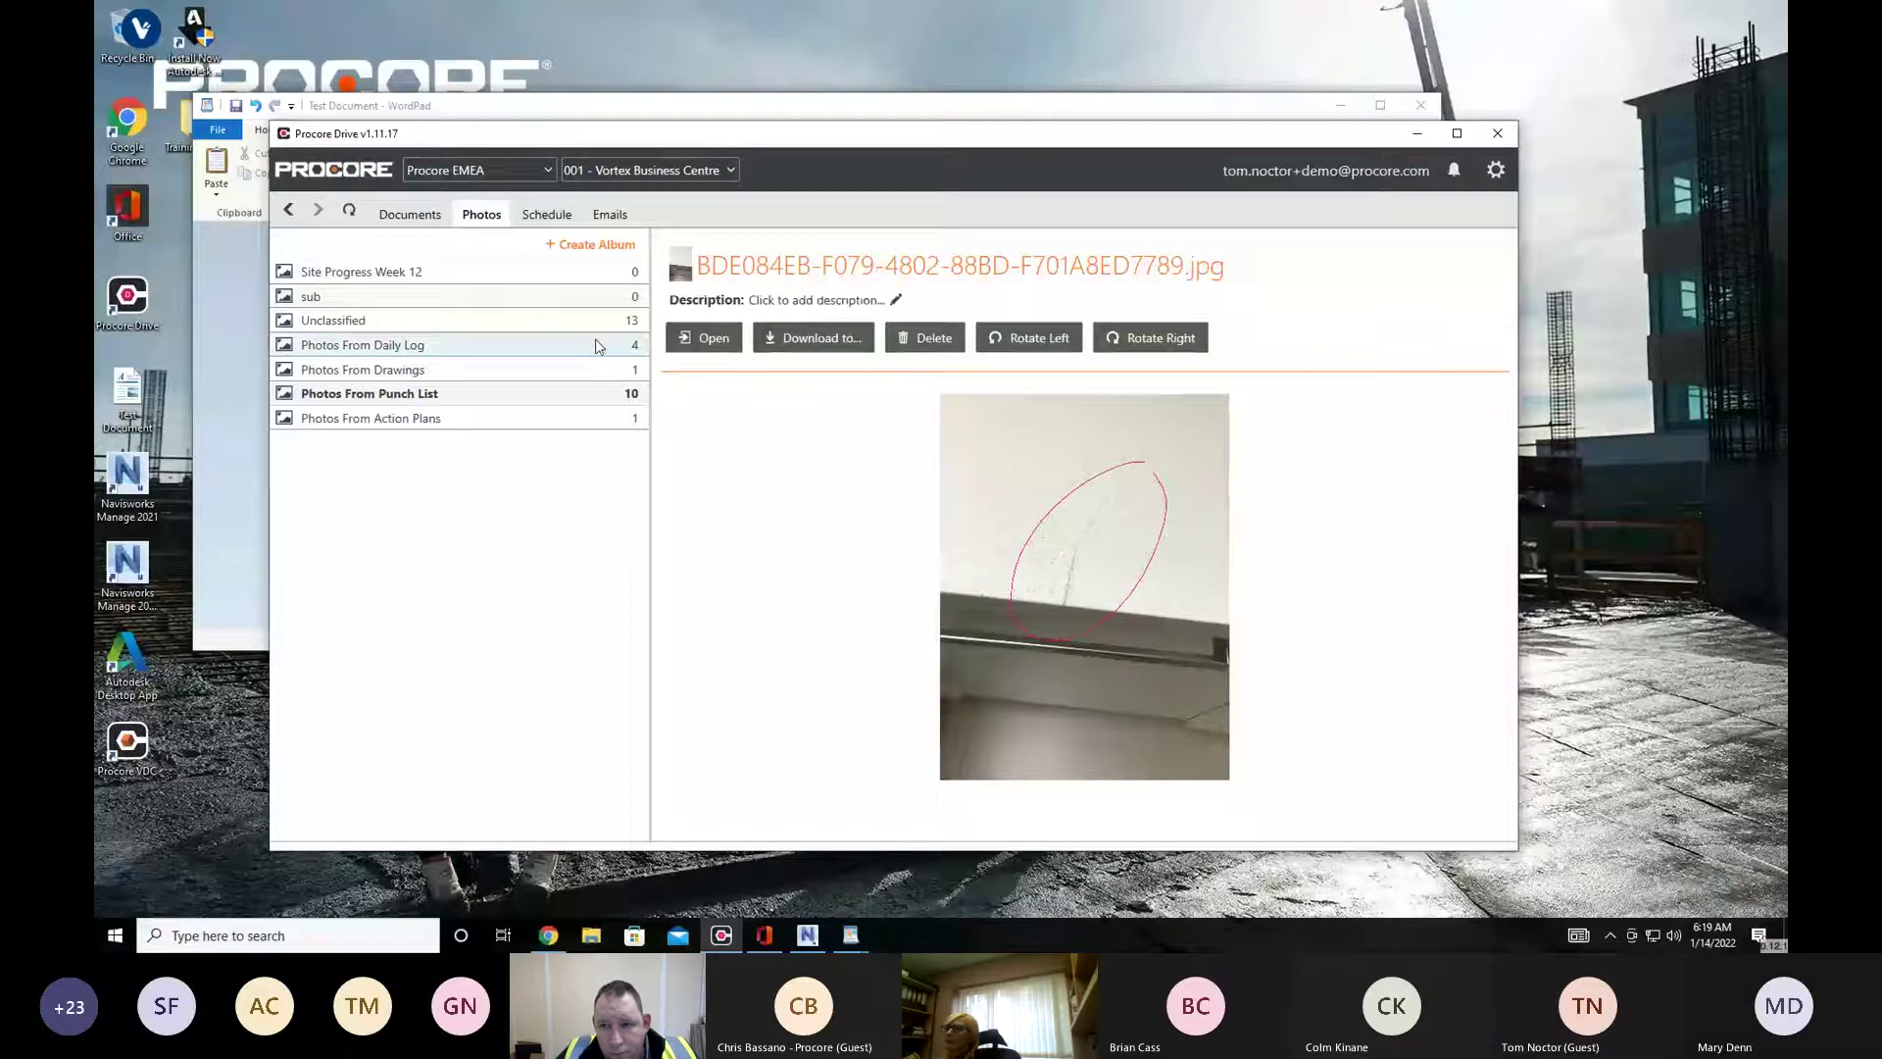
View the Emails upload area and the integration options of the project schedule
{"action": "left_click", "coordinate": [609, 214]}
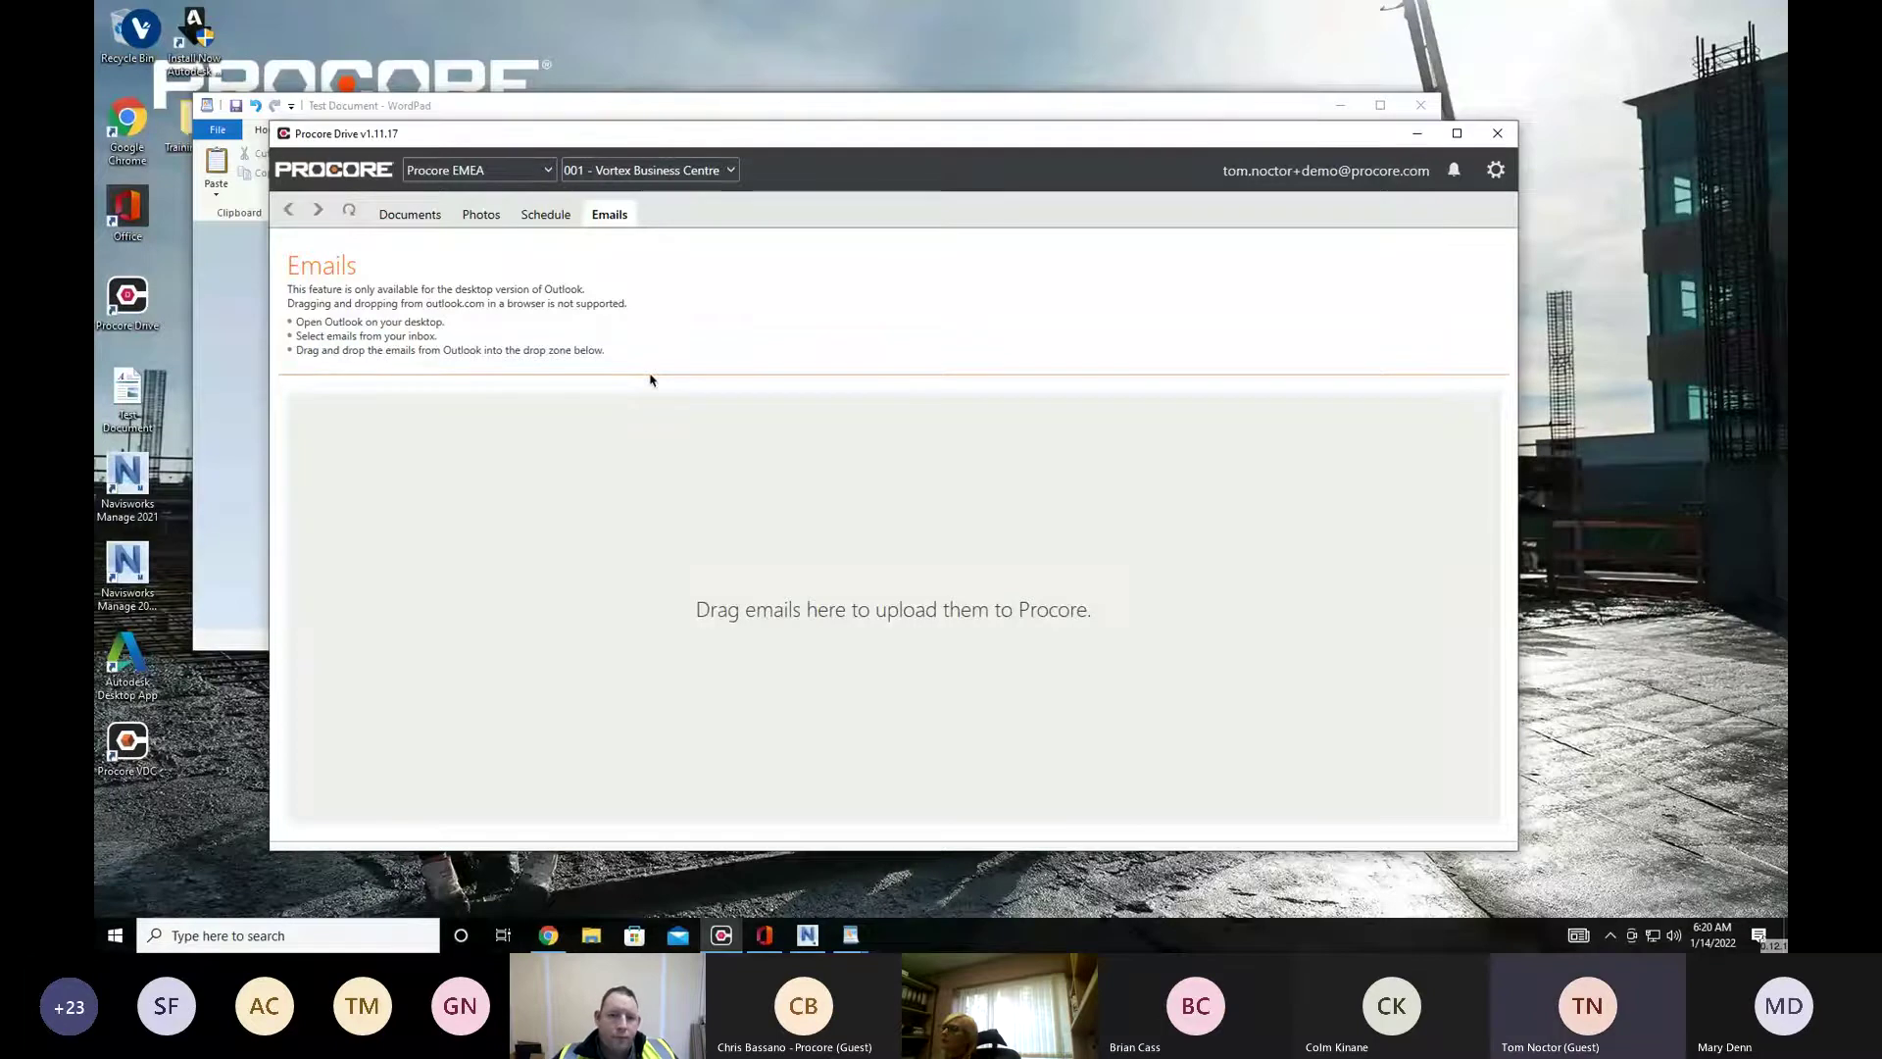
{"action": "left_click", "coordinate": [559, 216]}
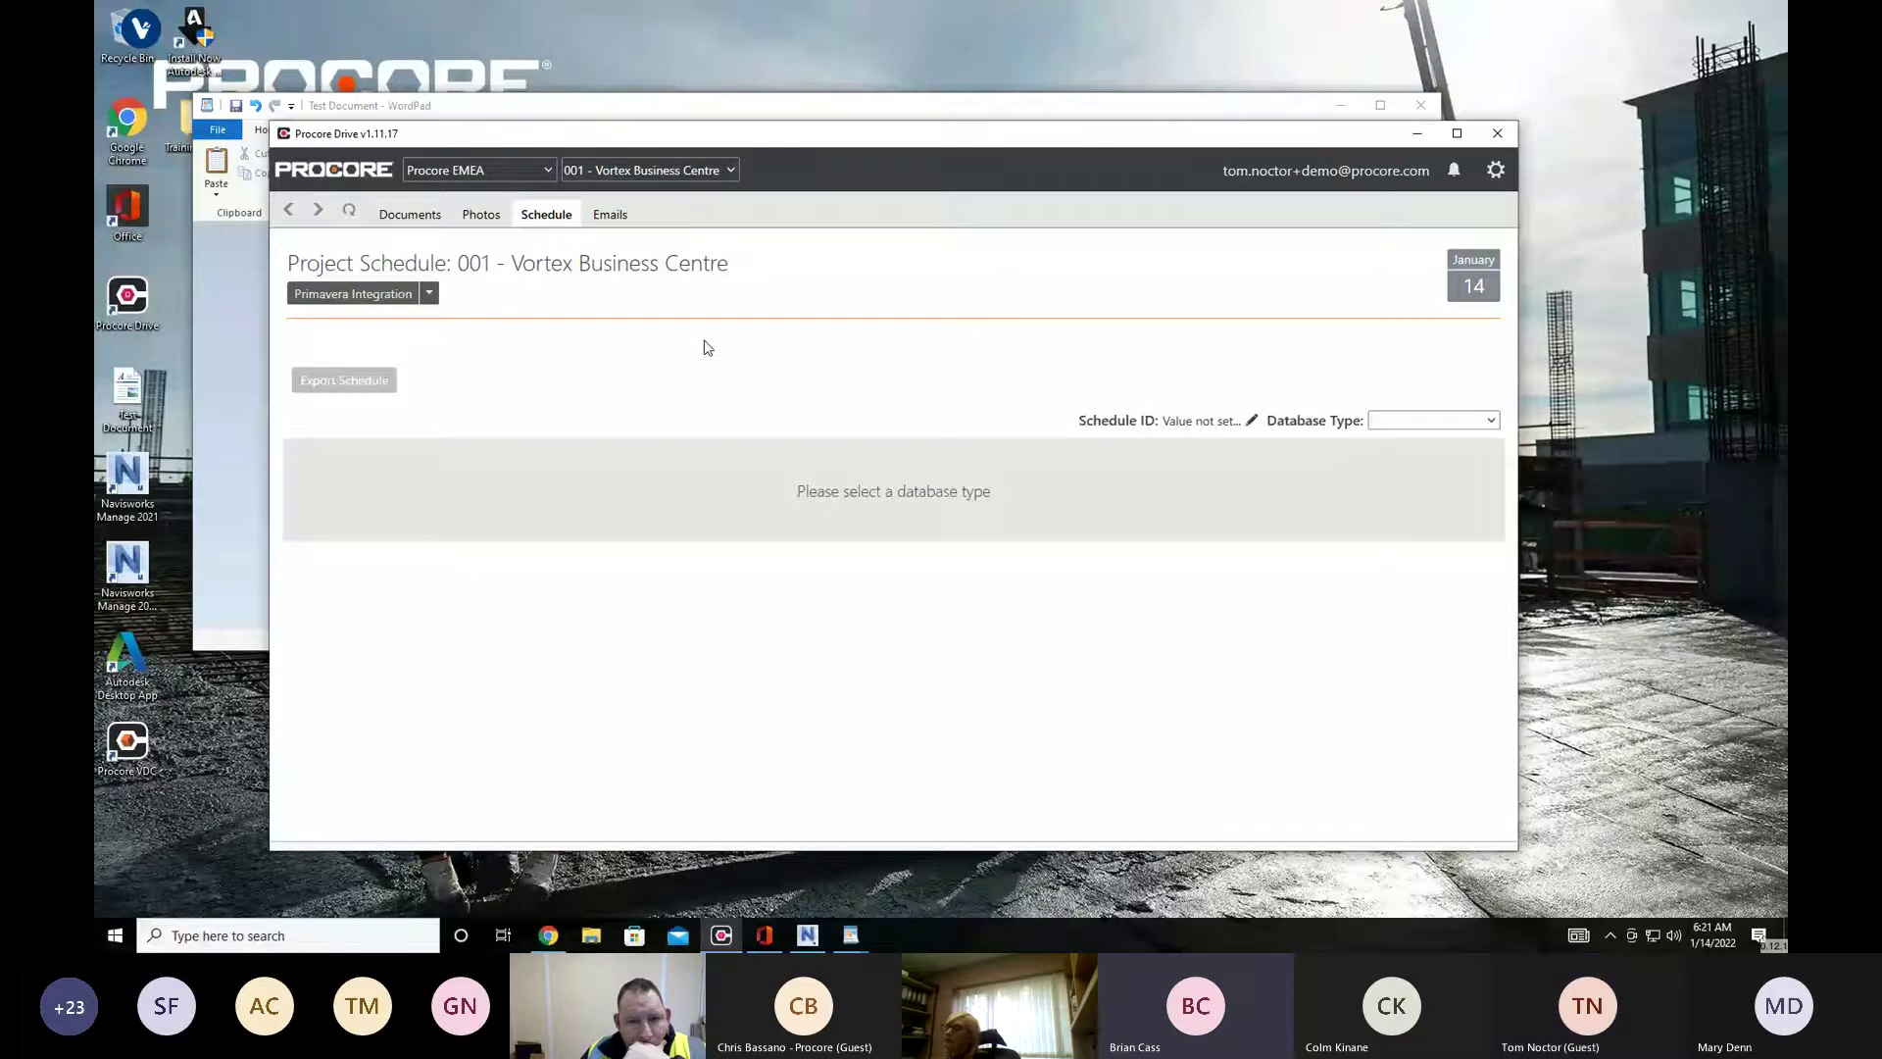
{"action": "left_click", "coordinate": [429, 293]}
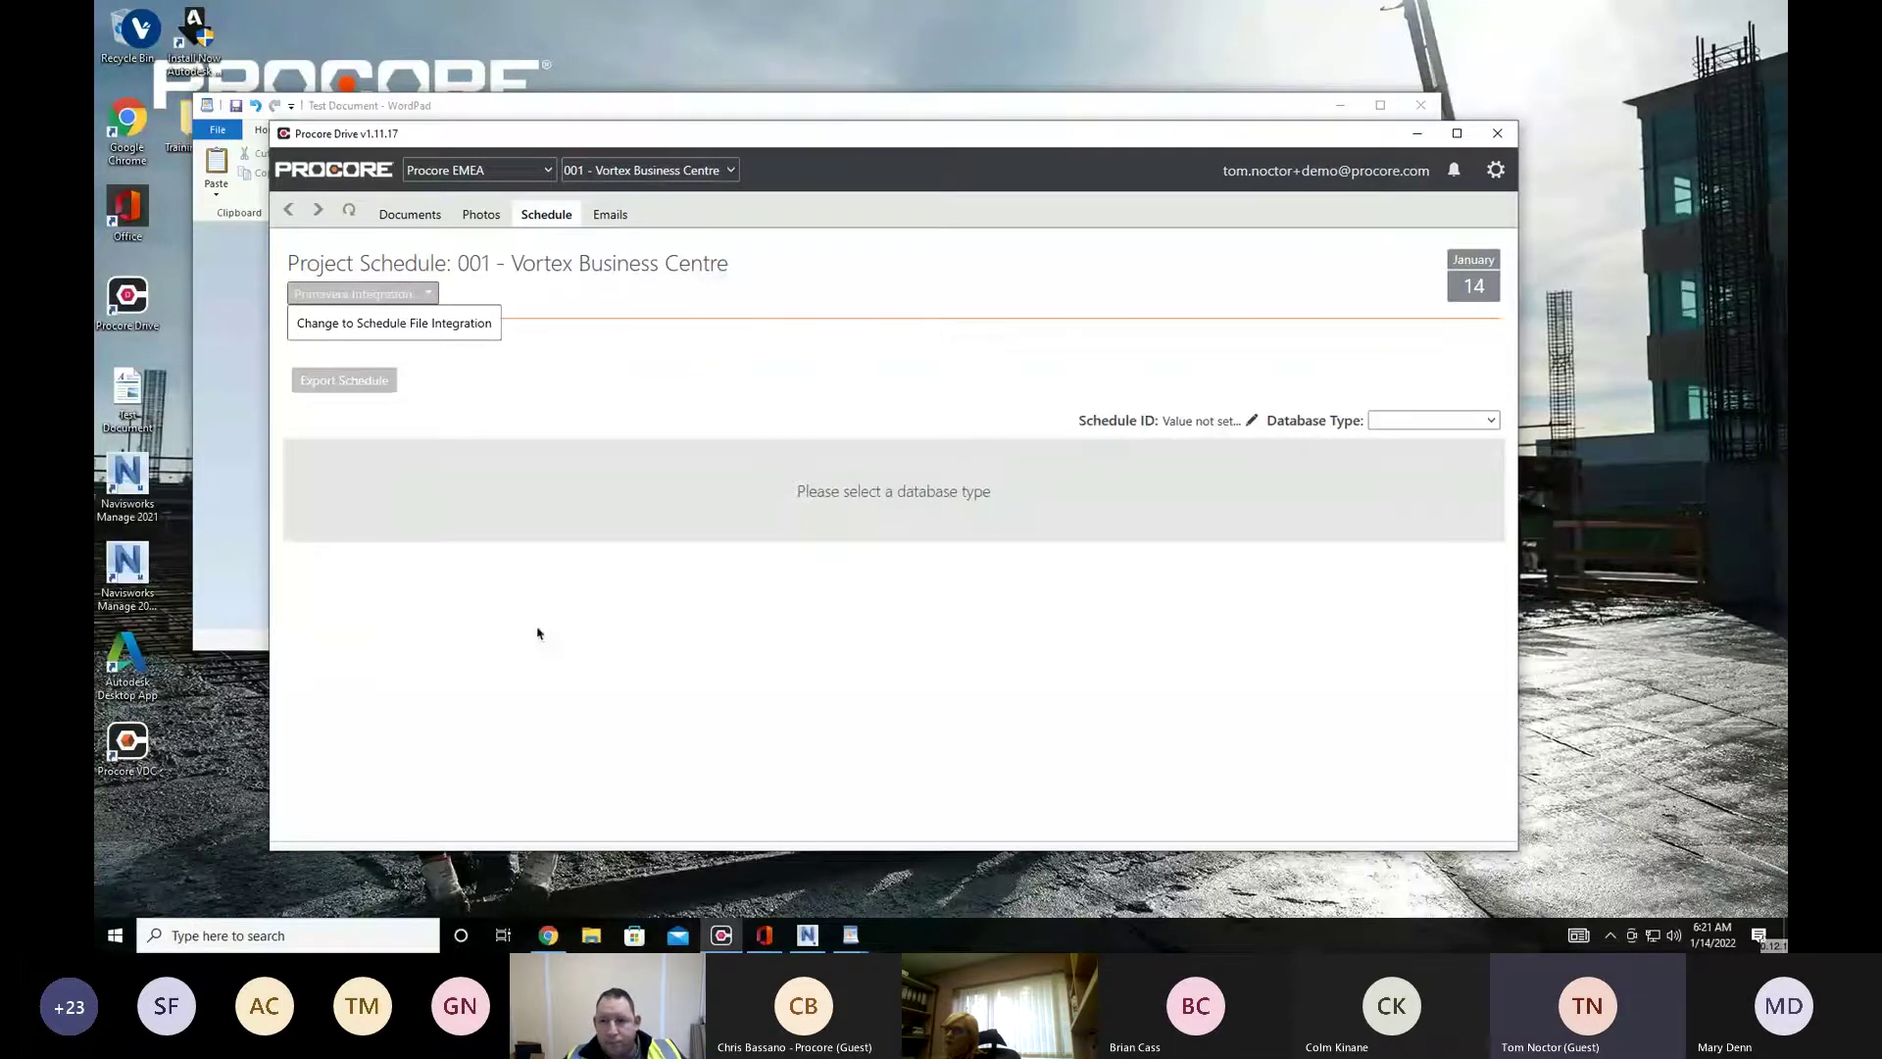
Switch to Chrome, open the project's Programme tool, view its Project Programme Settings and return to the Gantt view
{"action": "left_click", "coordinate": [552, 938]}
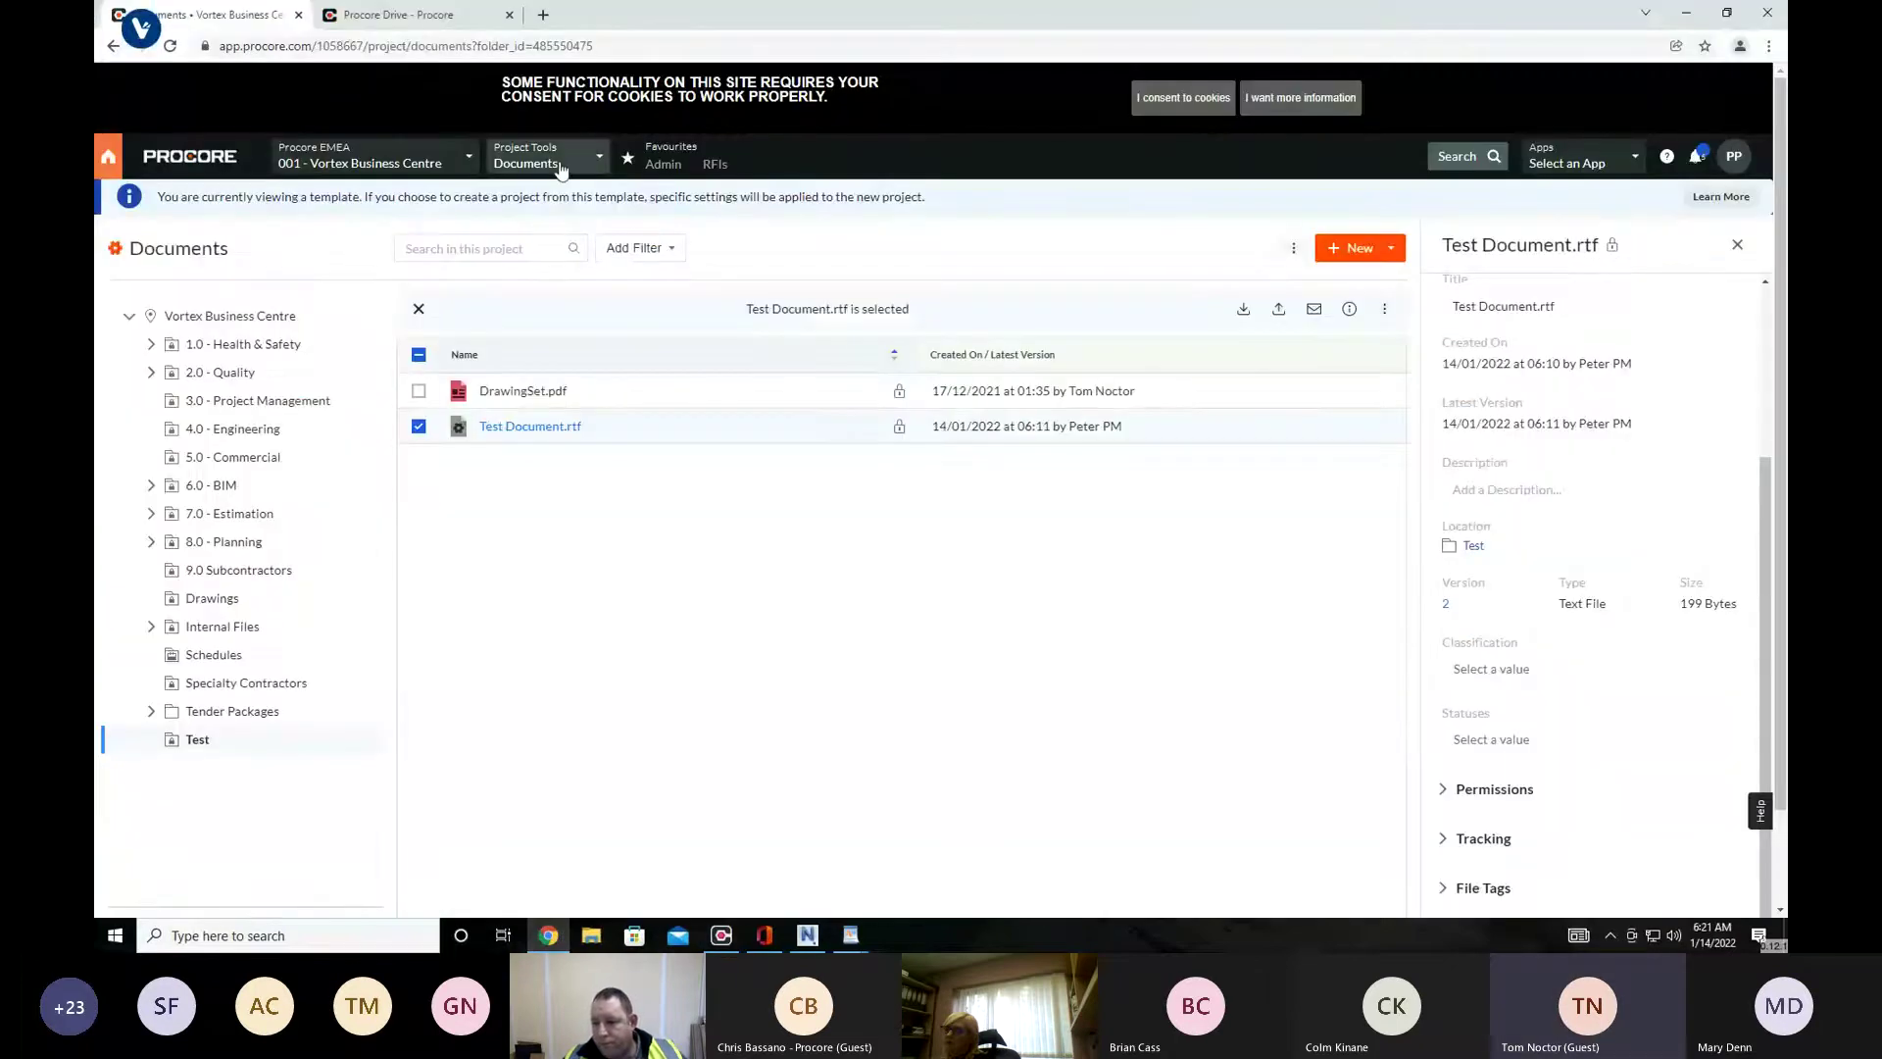
{"action": "left_click", "coordinate": [560, 165]}
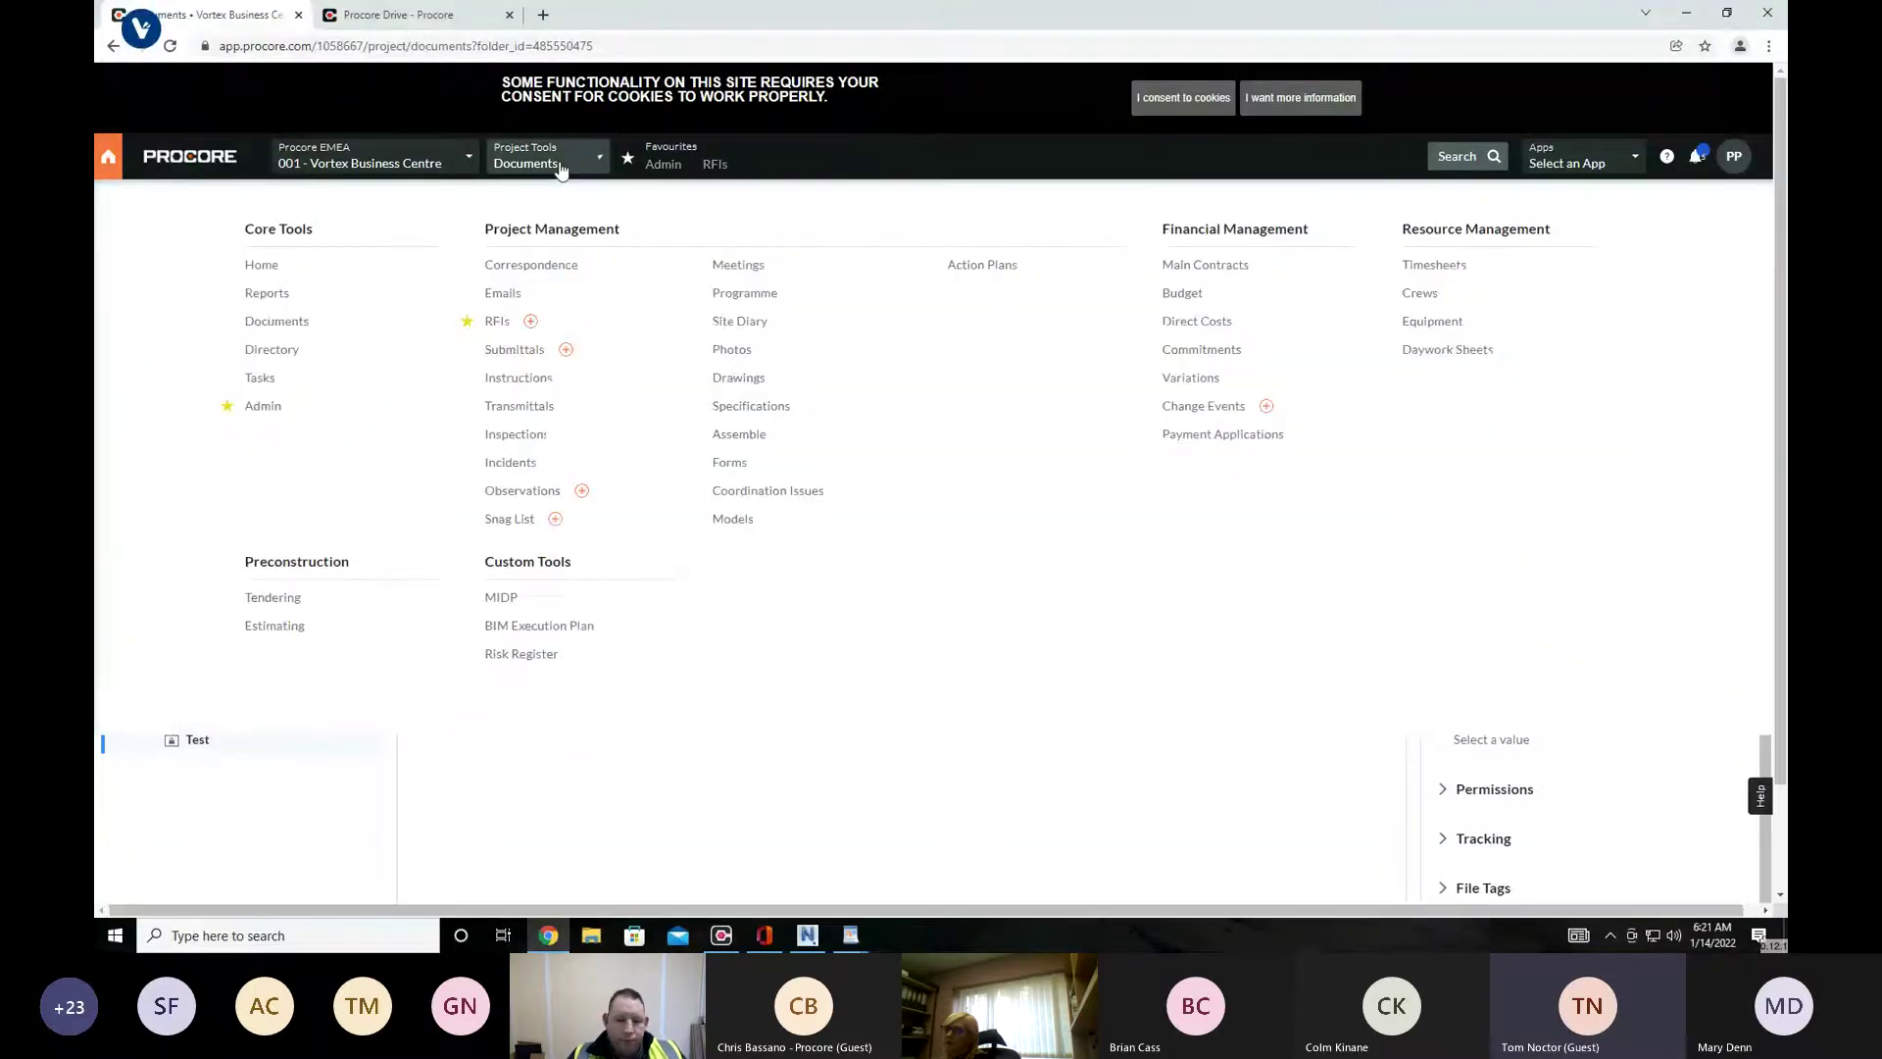
{"action": "left_click", "coordinate": [742, 292]}
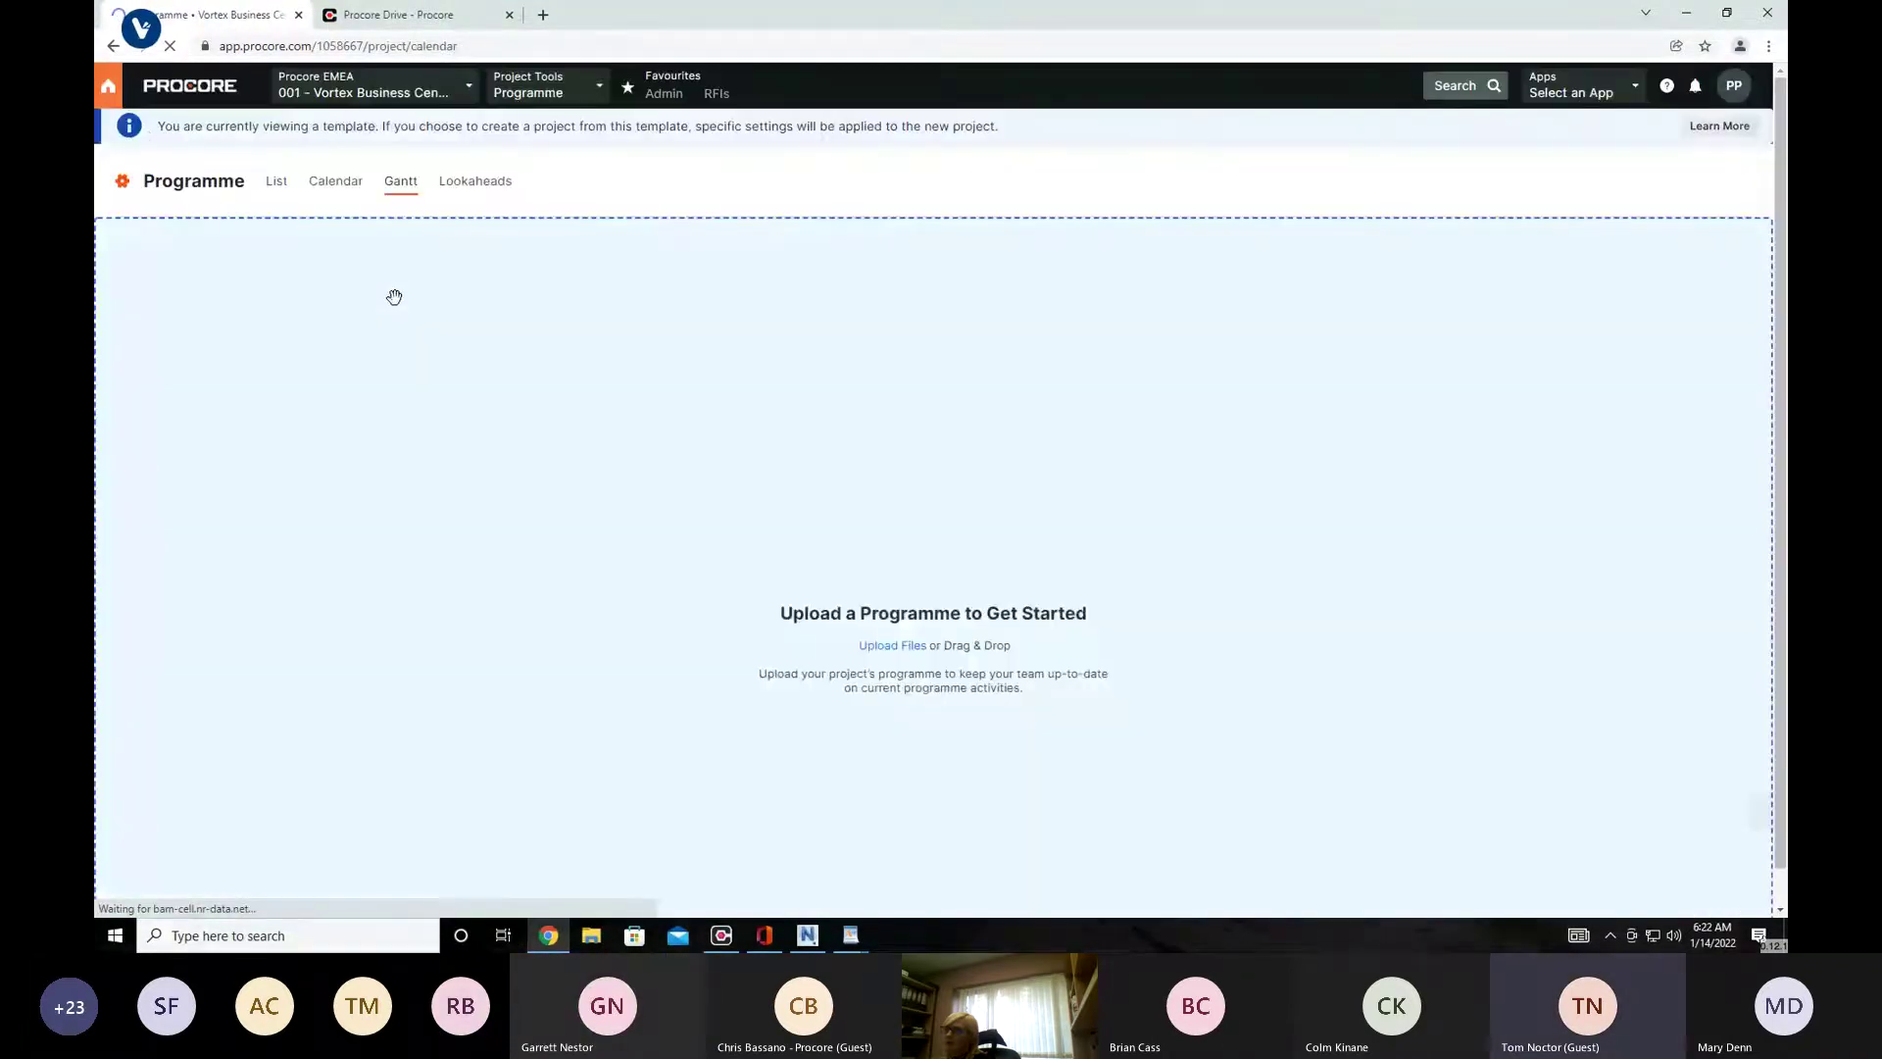
{"action": "left_click", "coordinate": [122, 256]}
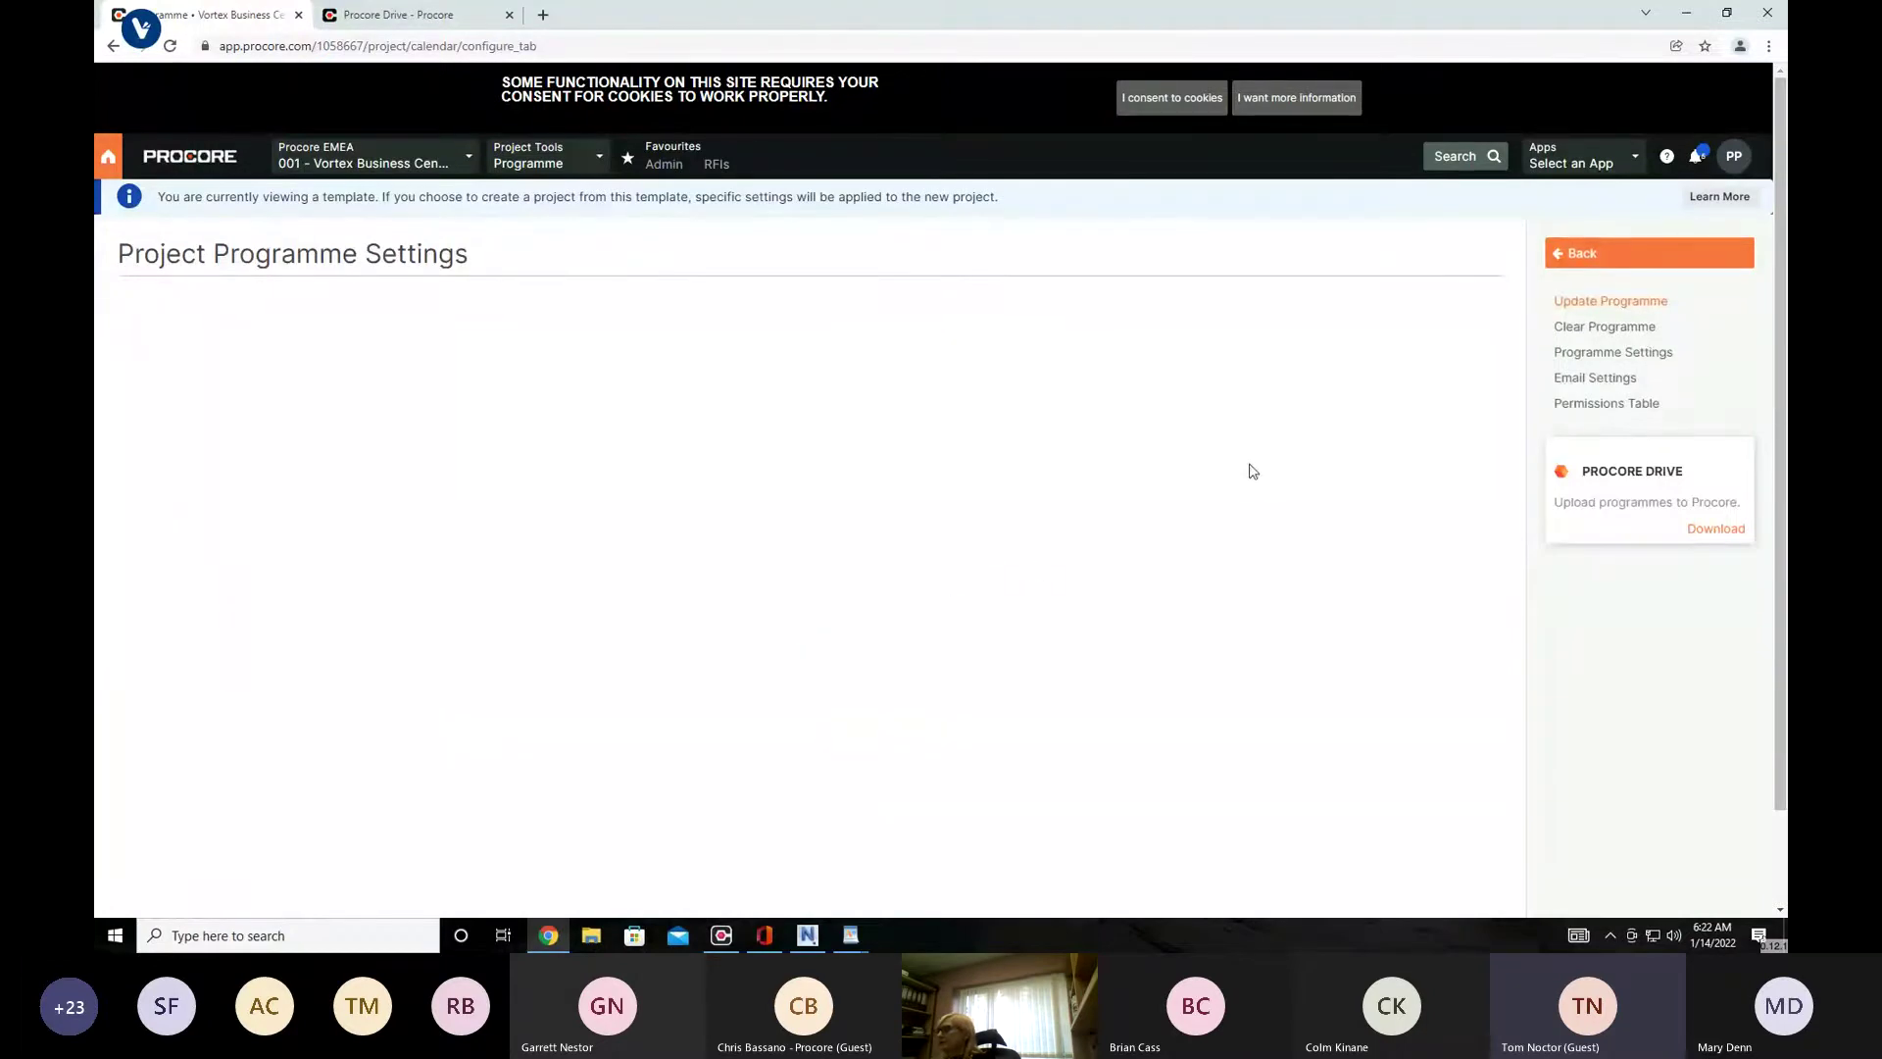
{"action": "left_click", "coordinate": [1603, 257]}
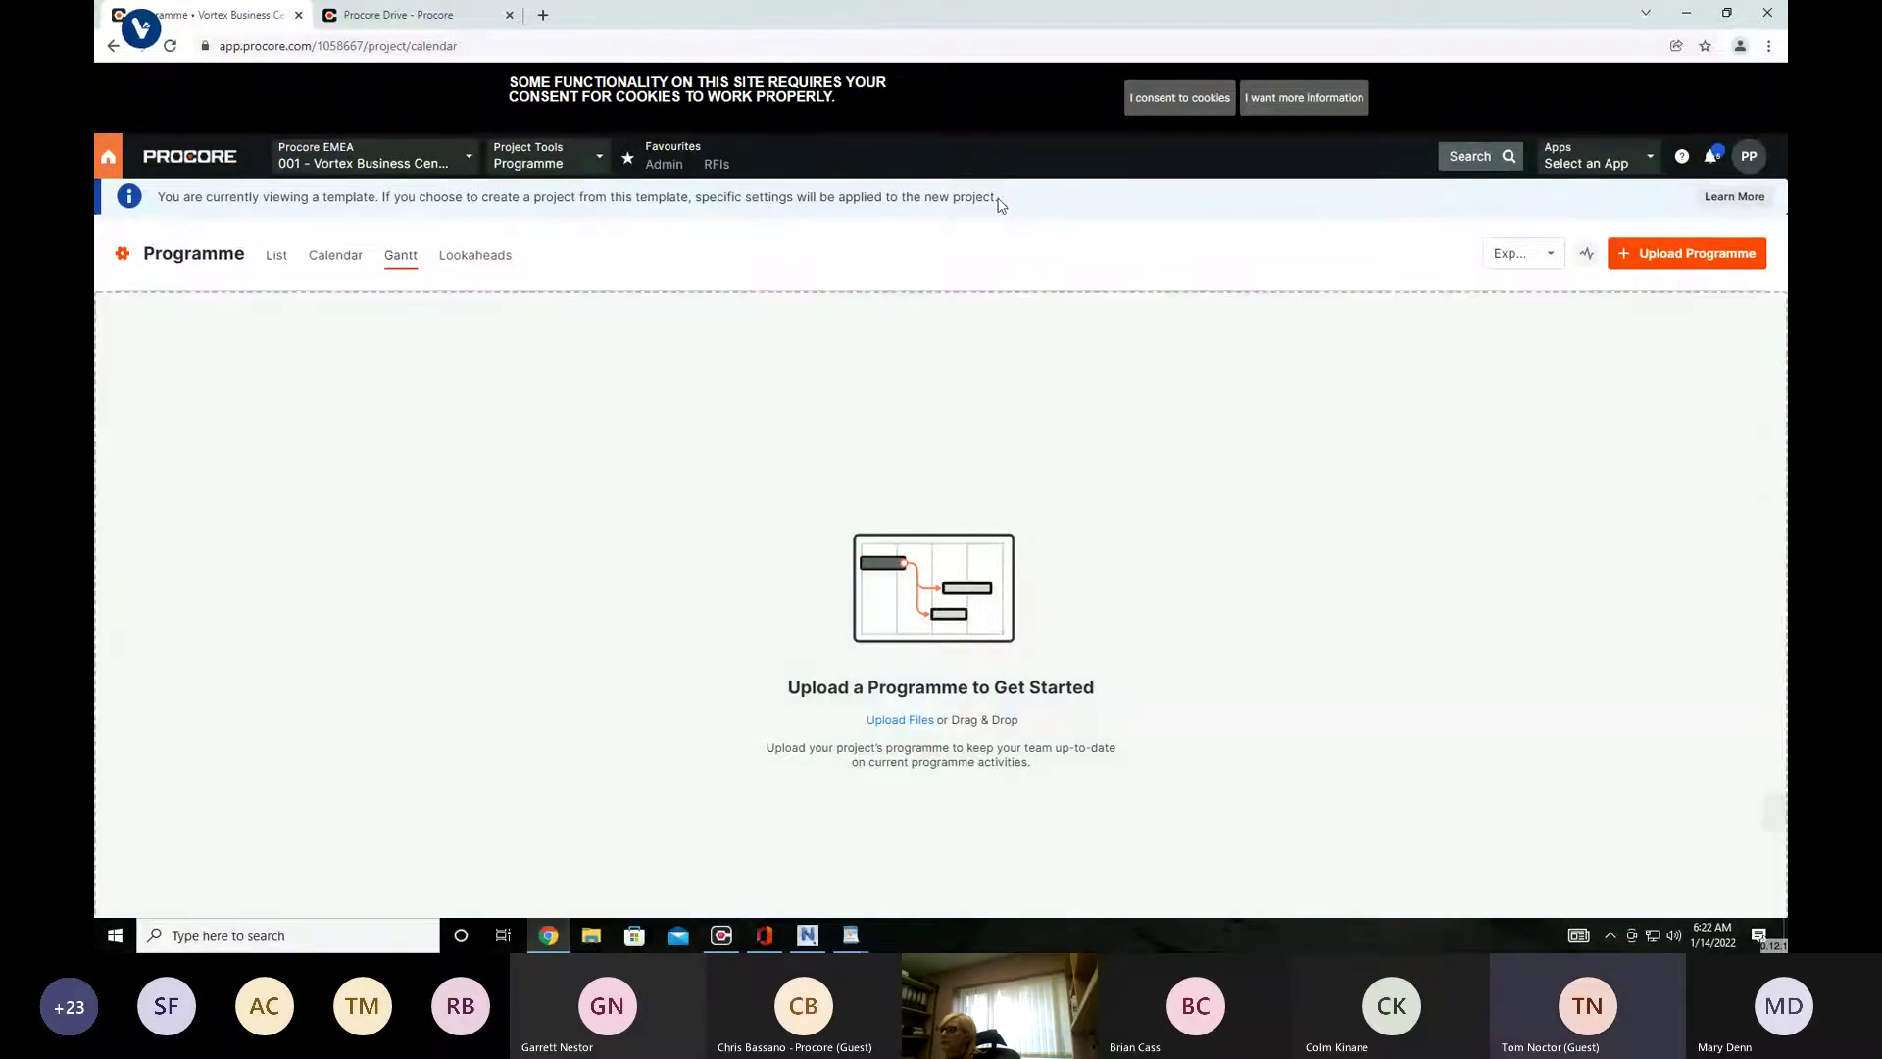
Return to Procore Drive, glance at the Documents area and change the project schedule to Schedule File Integration
{"action": "left_click", "coordinate": [722, 939]}
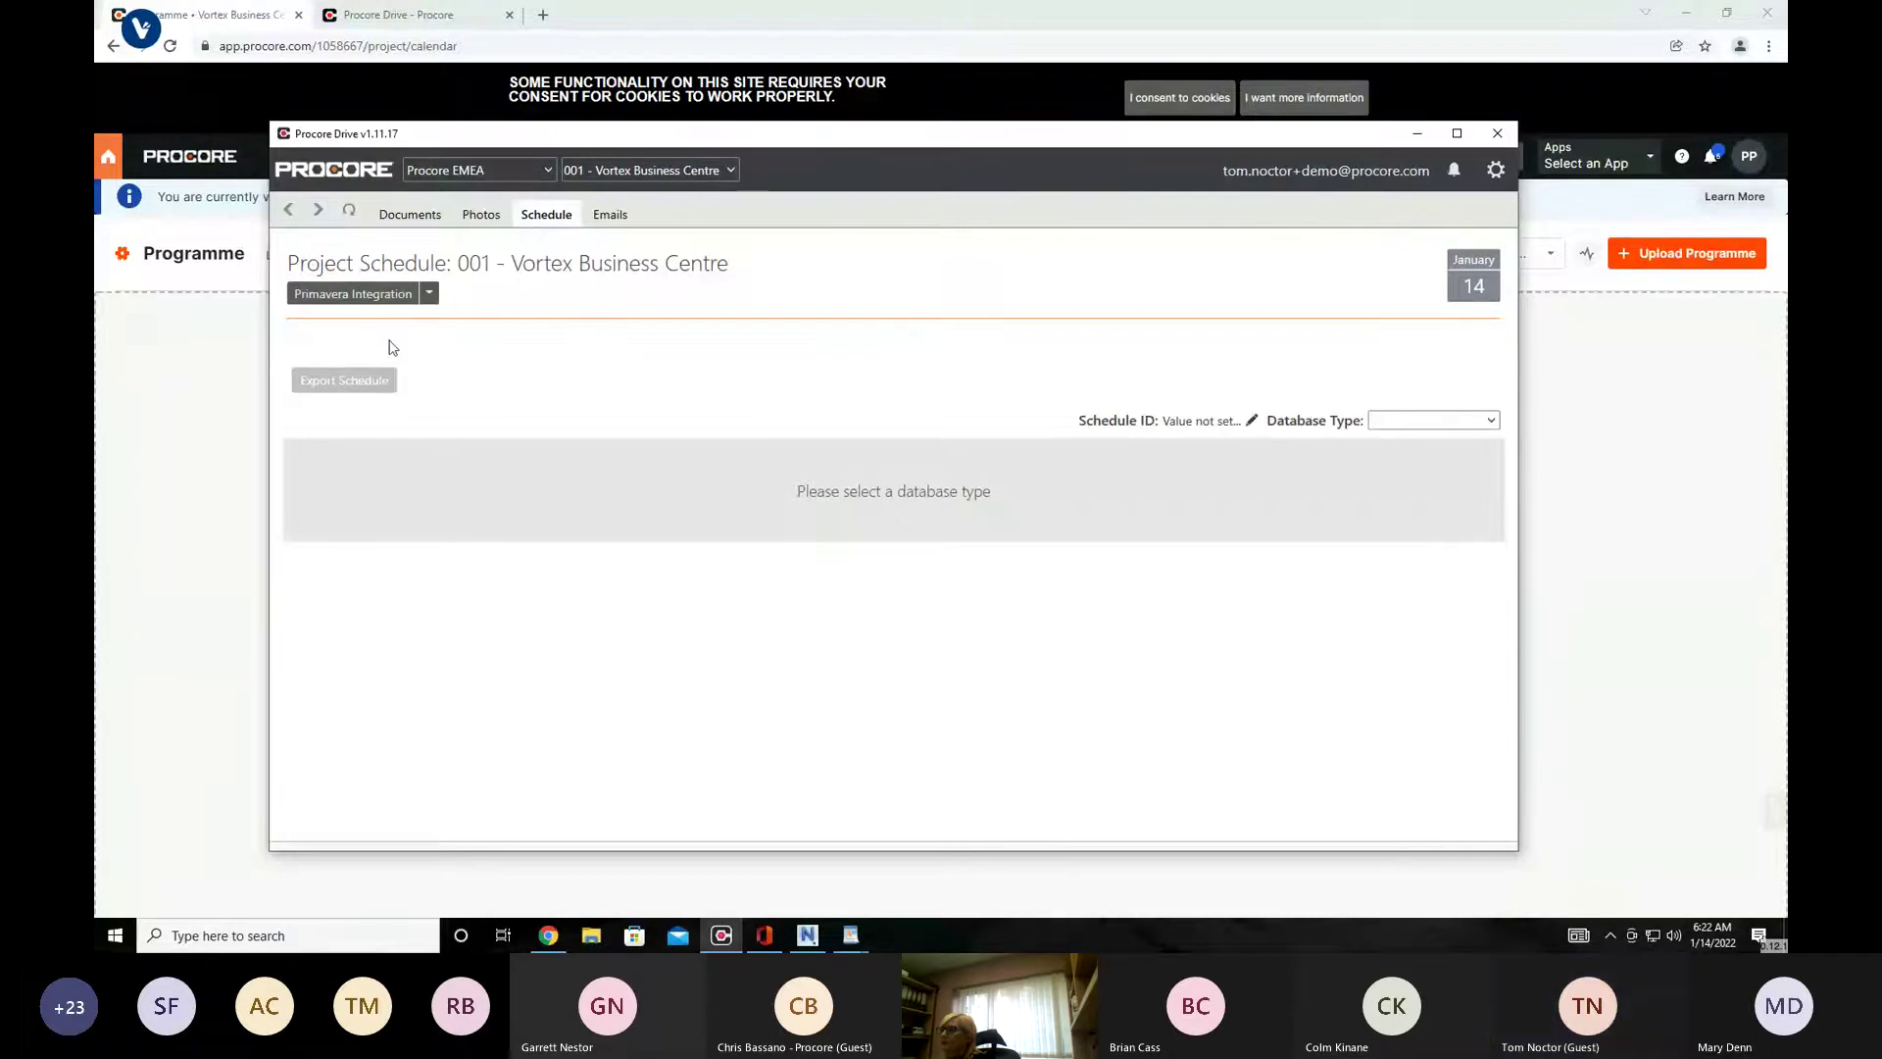
{"action": "left_click", "coordinate": [410, 213]}
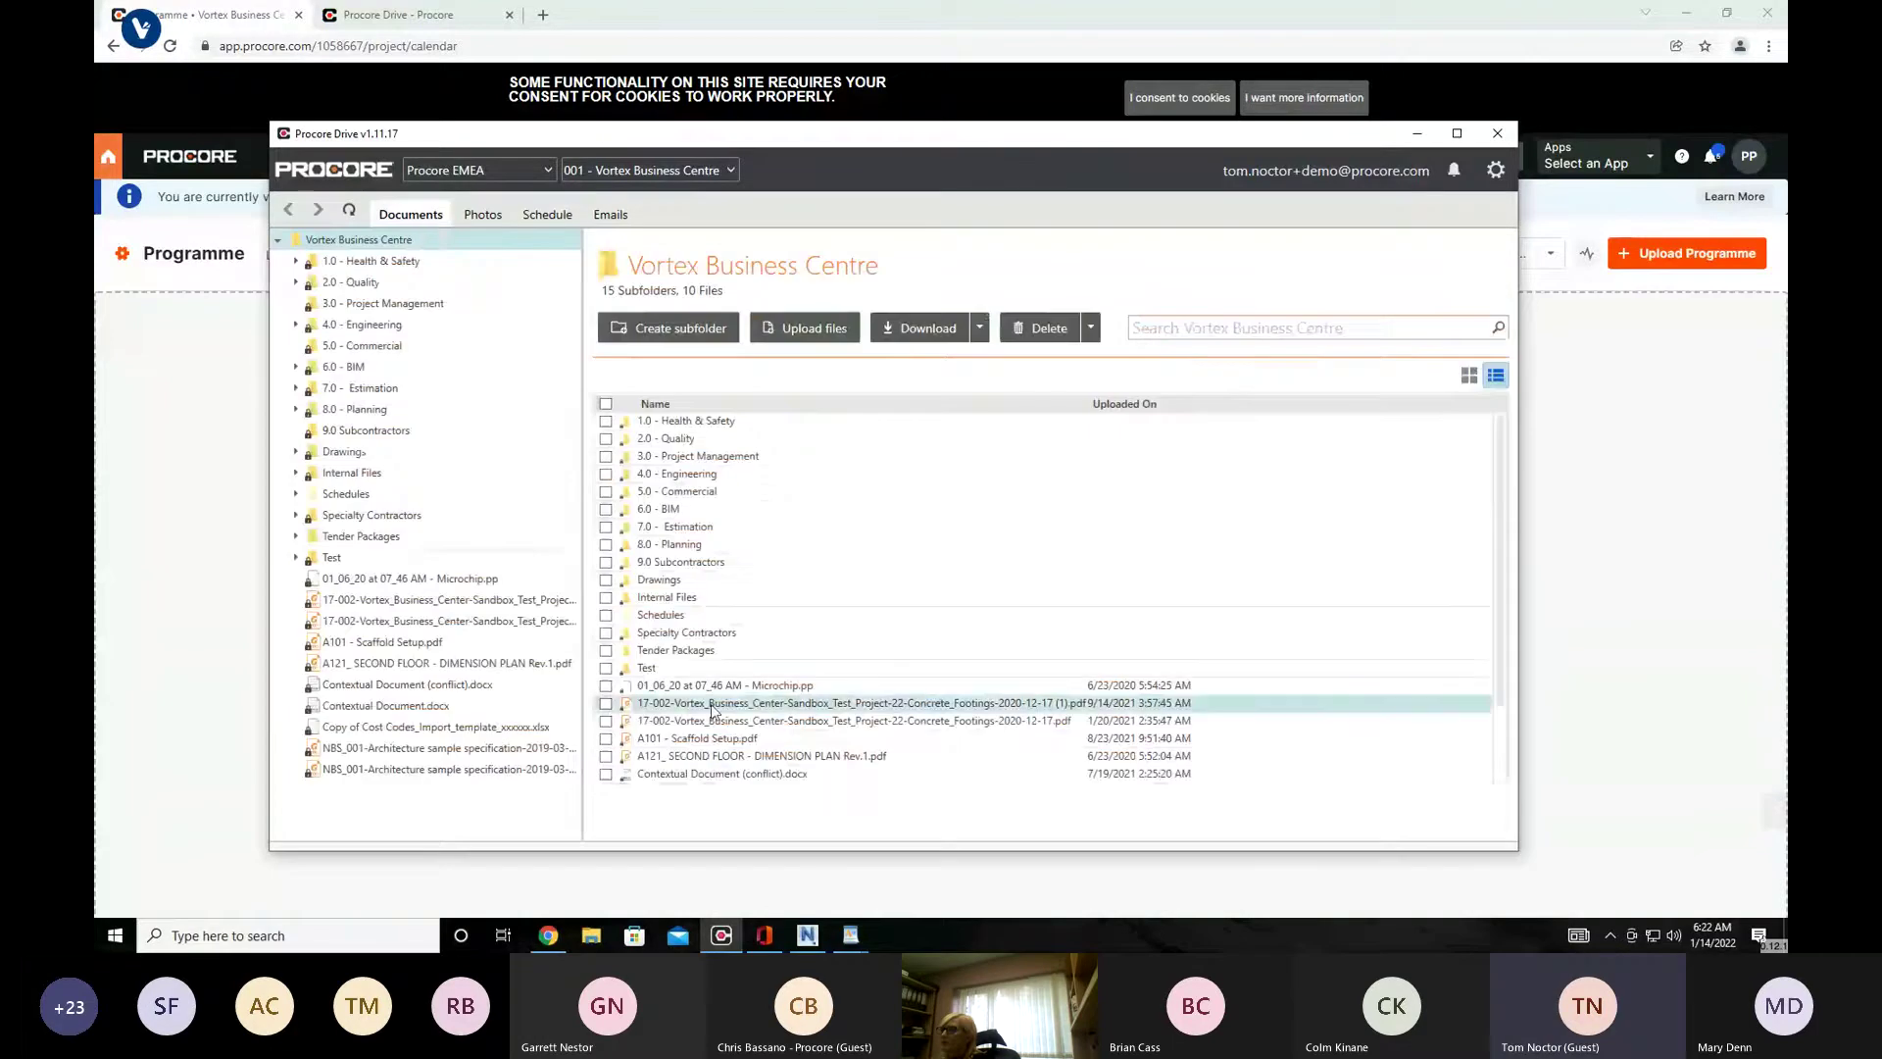
{"action": "left_click", "coordinate": [567, 221]}
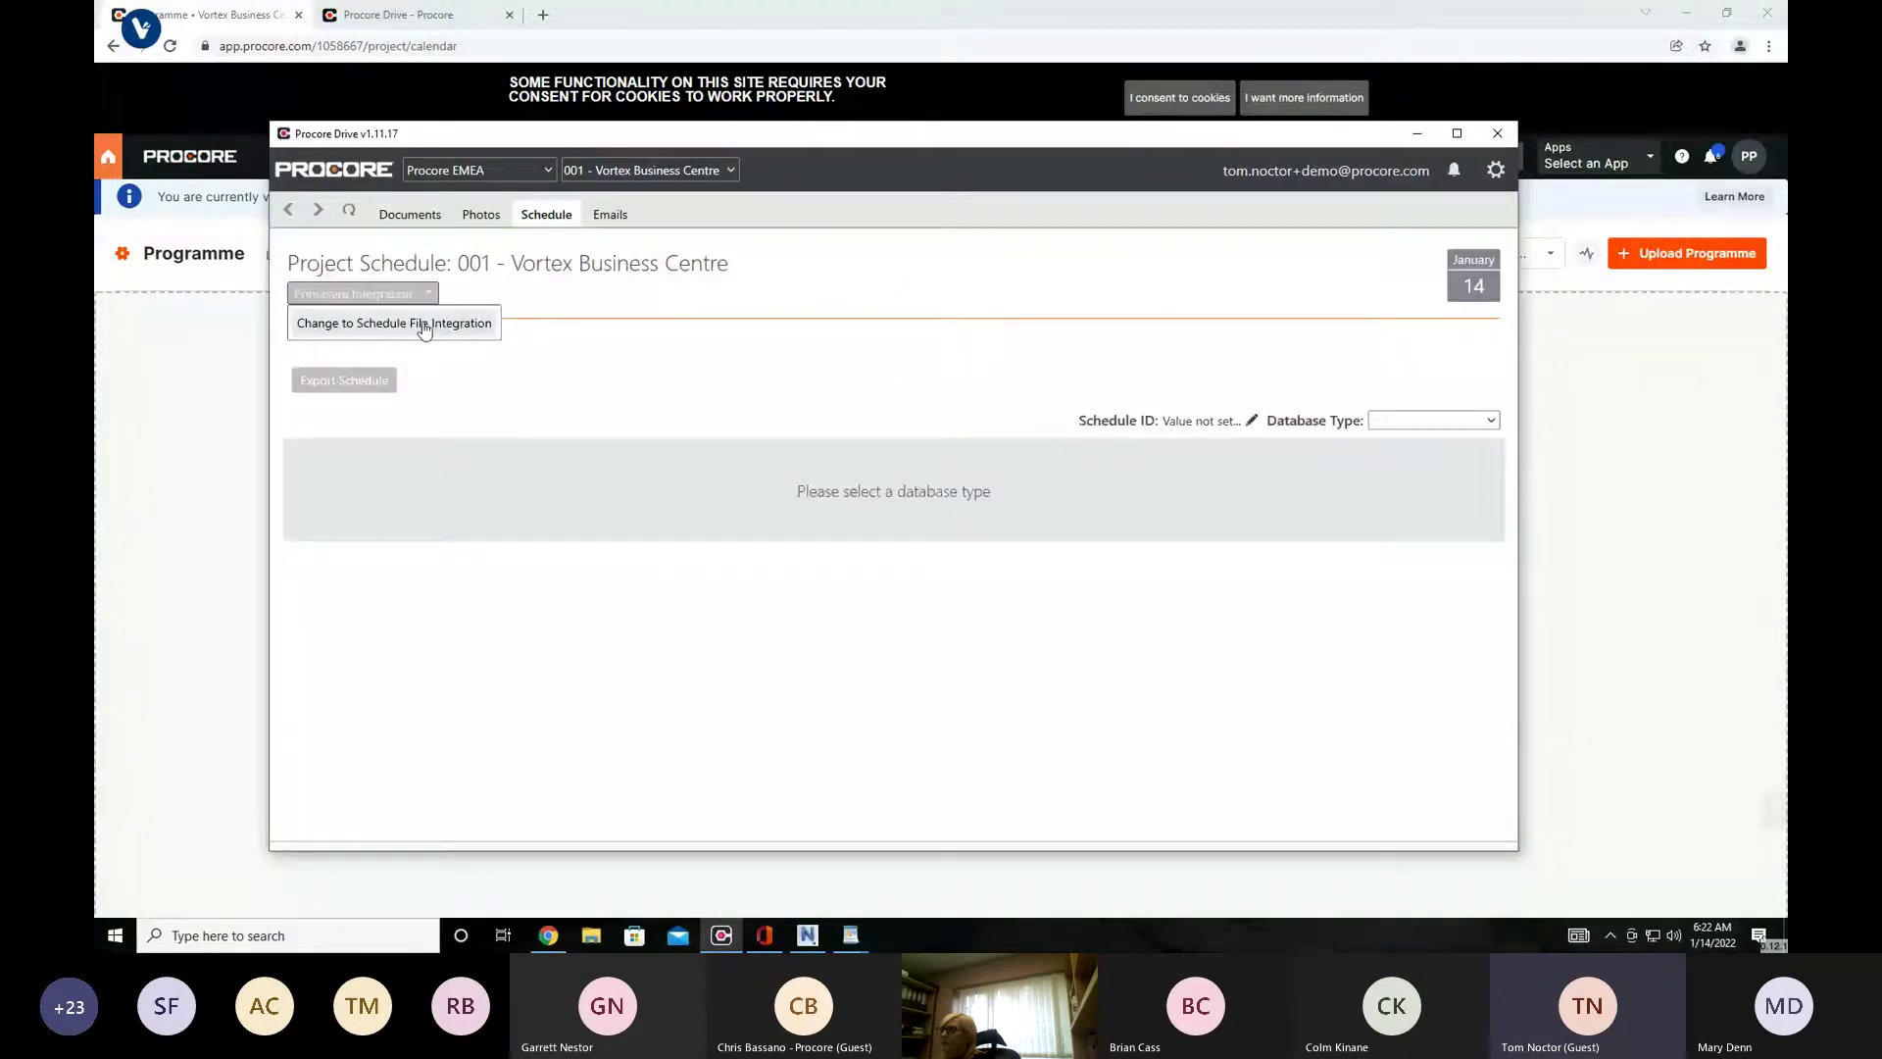
{"action": "left_click", "coordinate": [424, 326]}
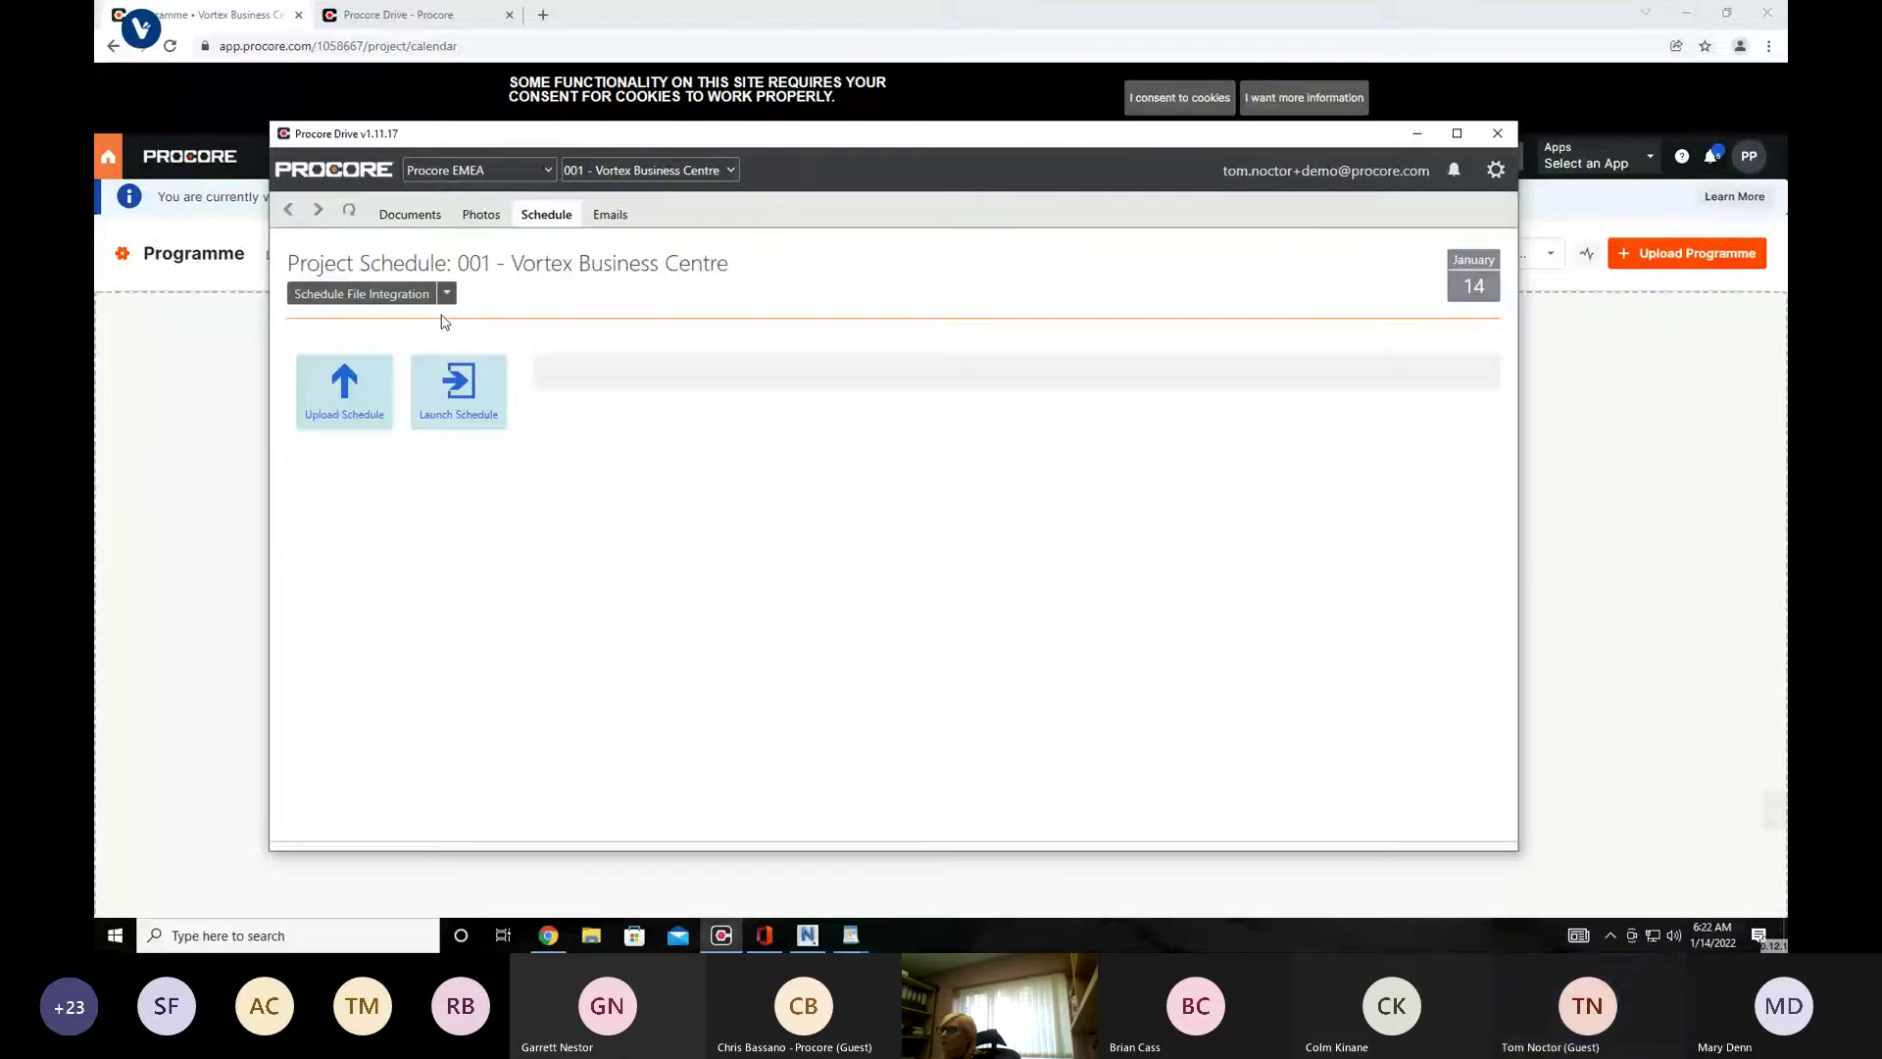
Upload Vortex Business Centre - Programme.mpp from Downloads as the project schedule, and reload the Programme page in Chrome
{"action": "left_click", "coordinate": [353, 402]}
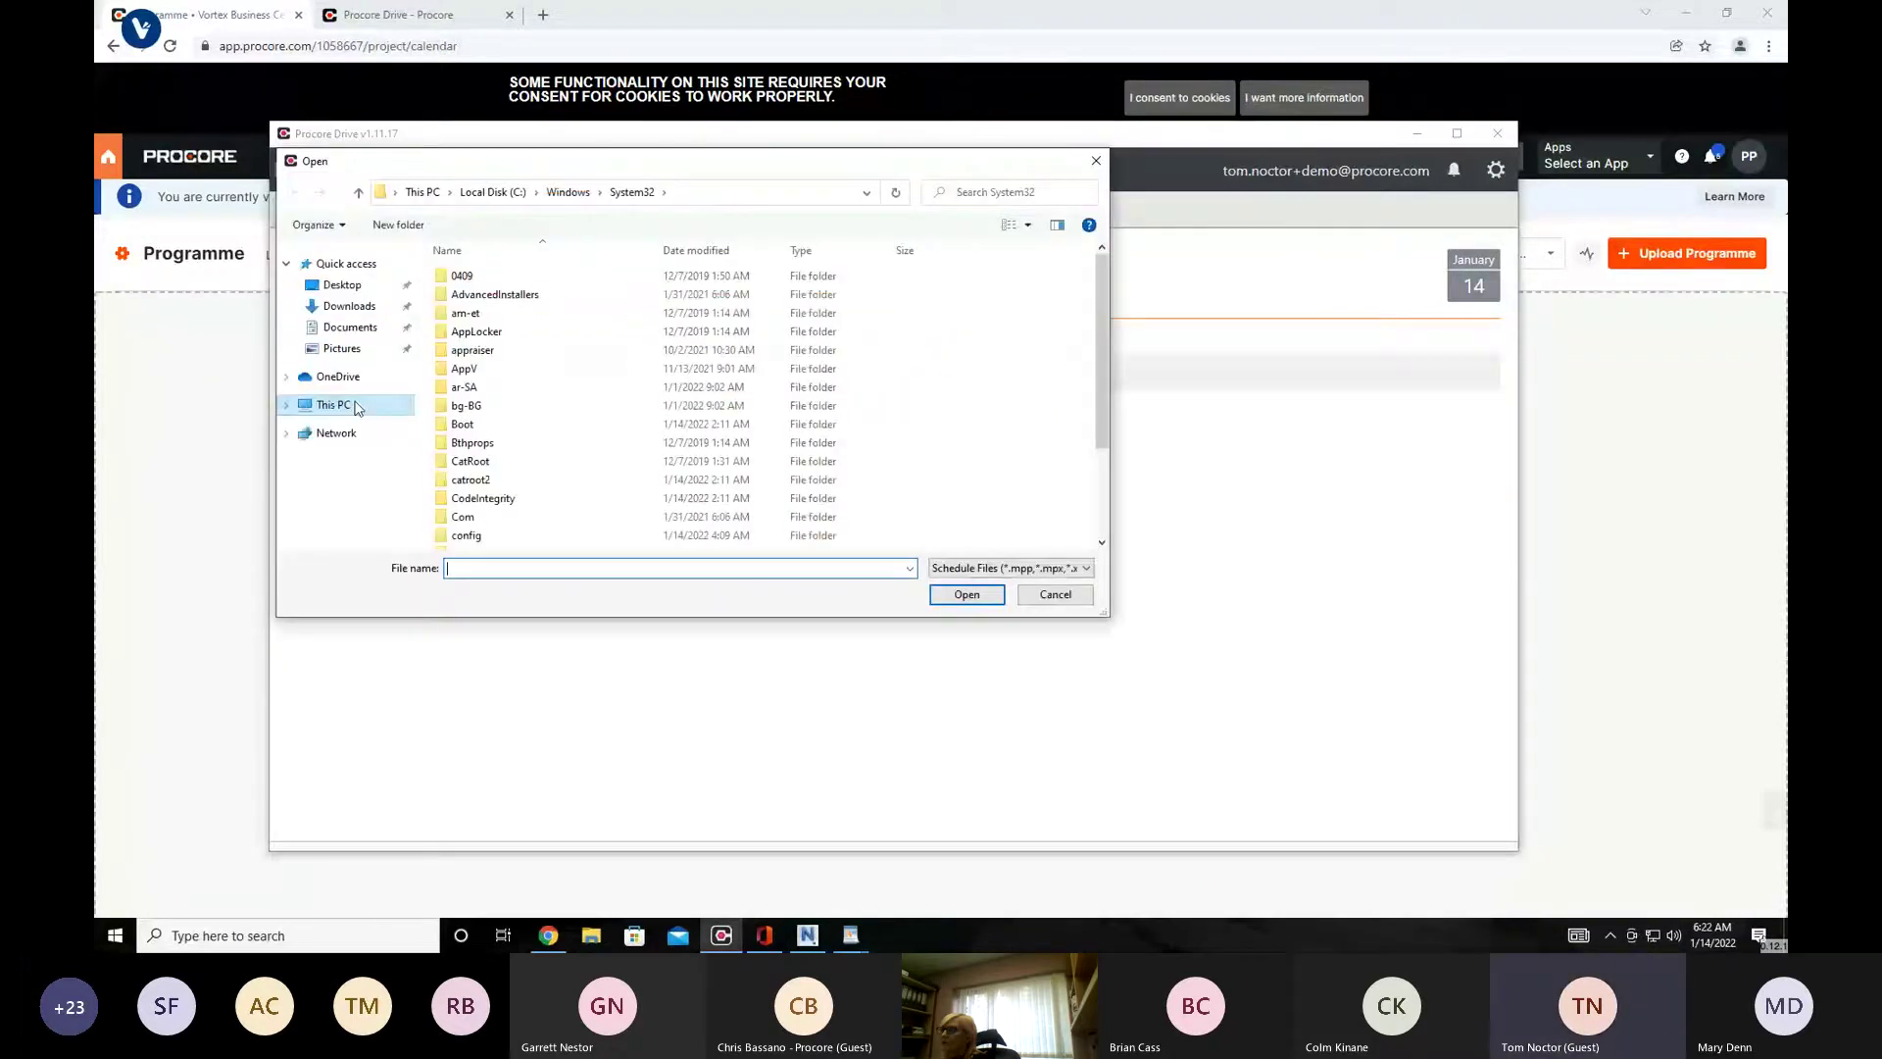
{"action": "left_click", "coordinate": [349, 306]}
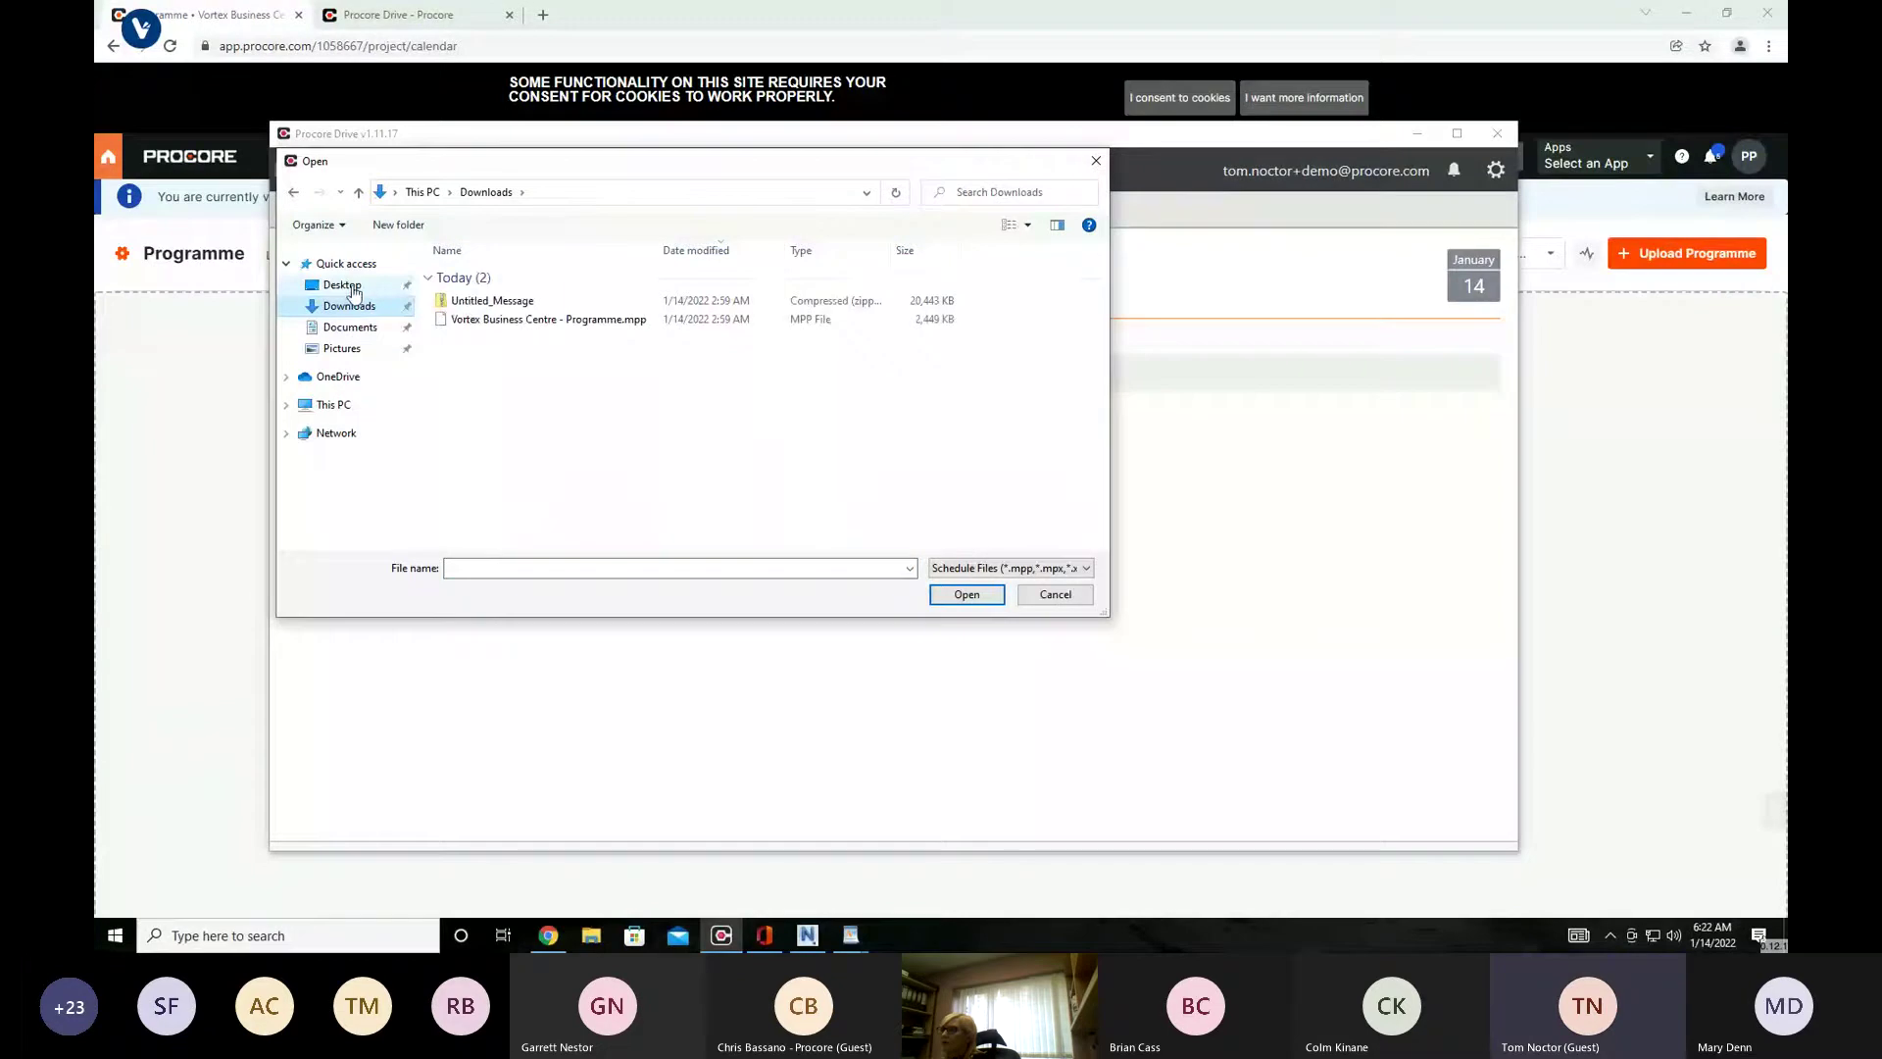
{"action": "double_click", "coordinate": [512, 320]}
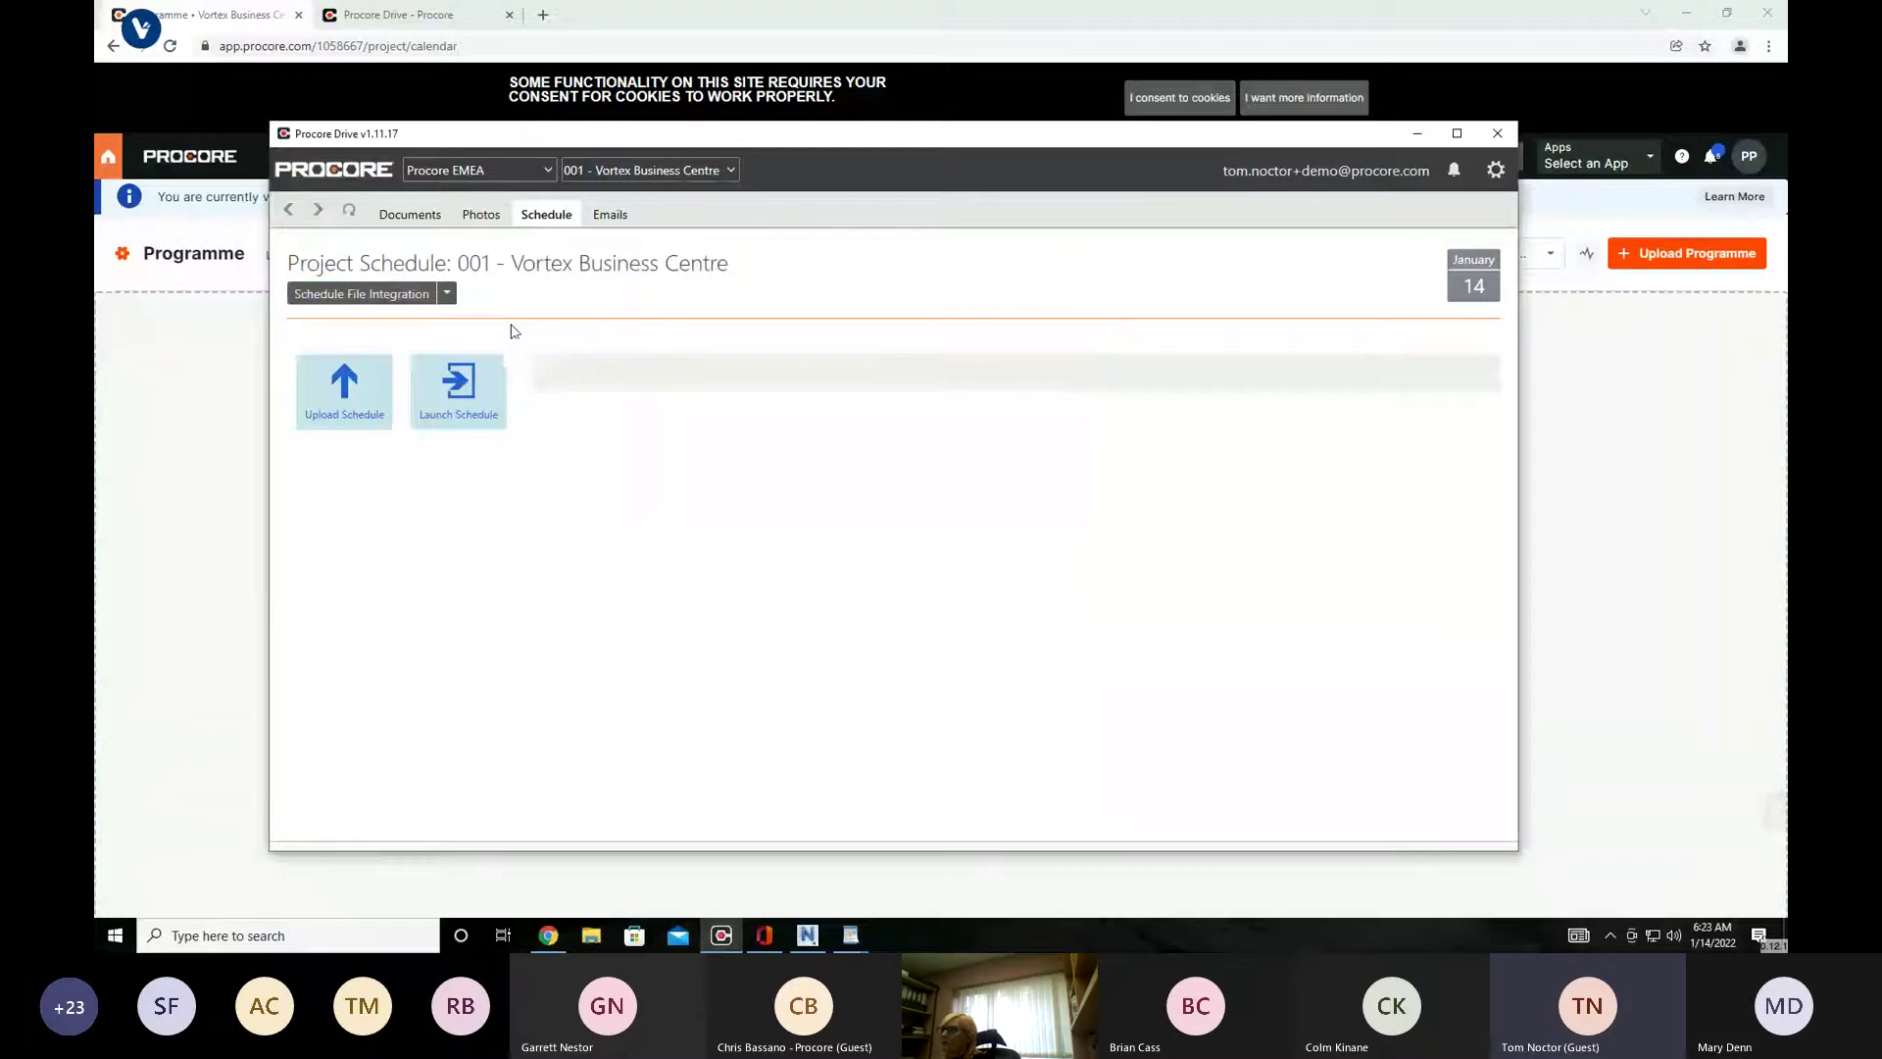
{"action": "left_click", "coordinate": [1570, 457]}
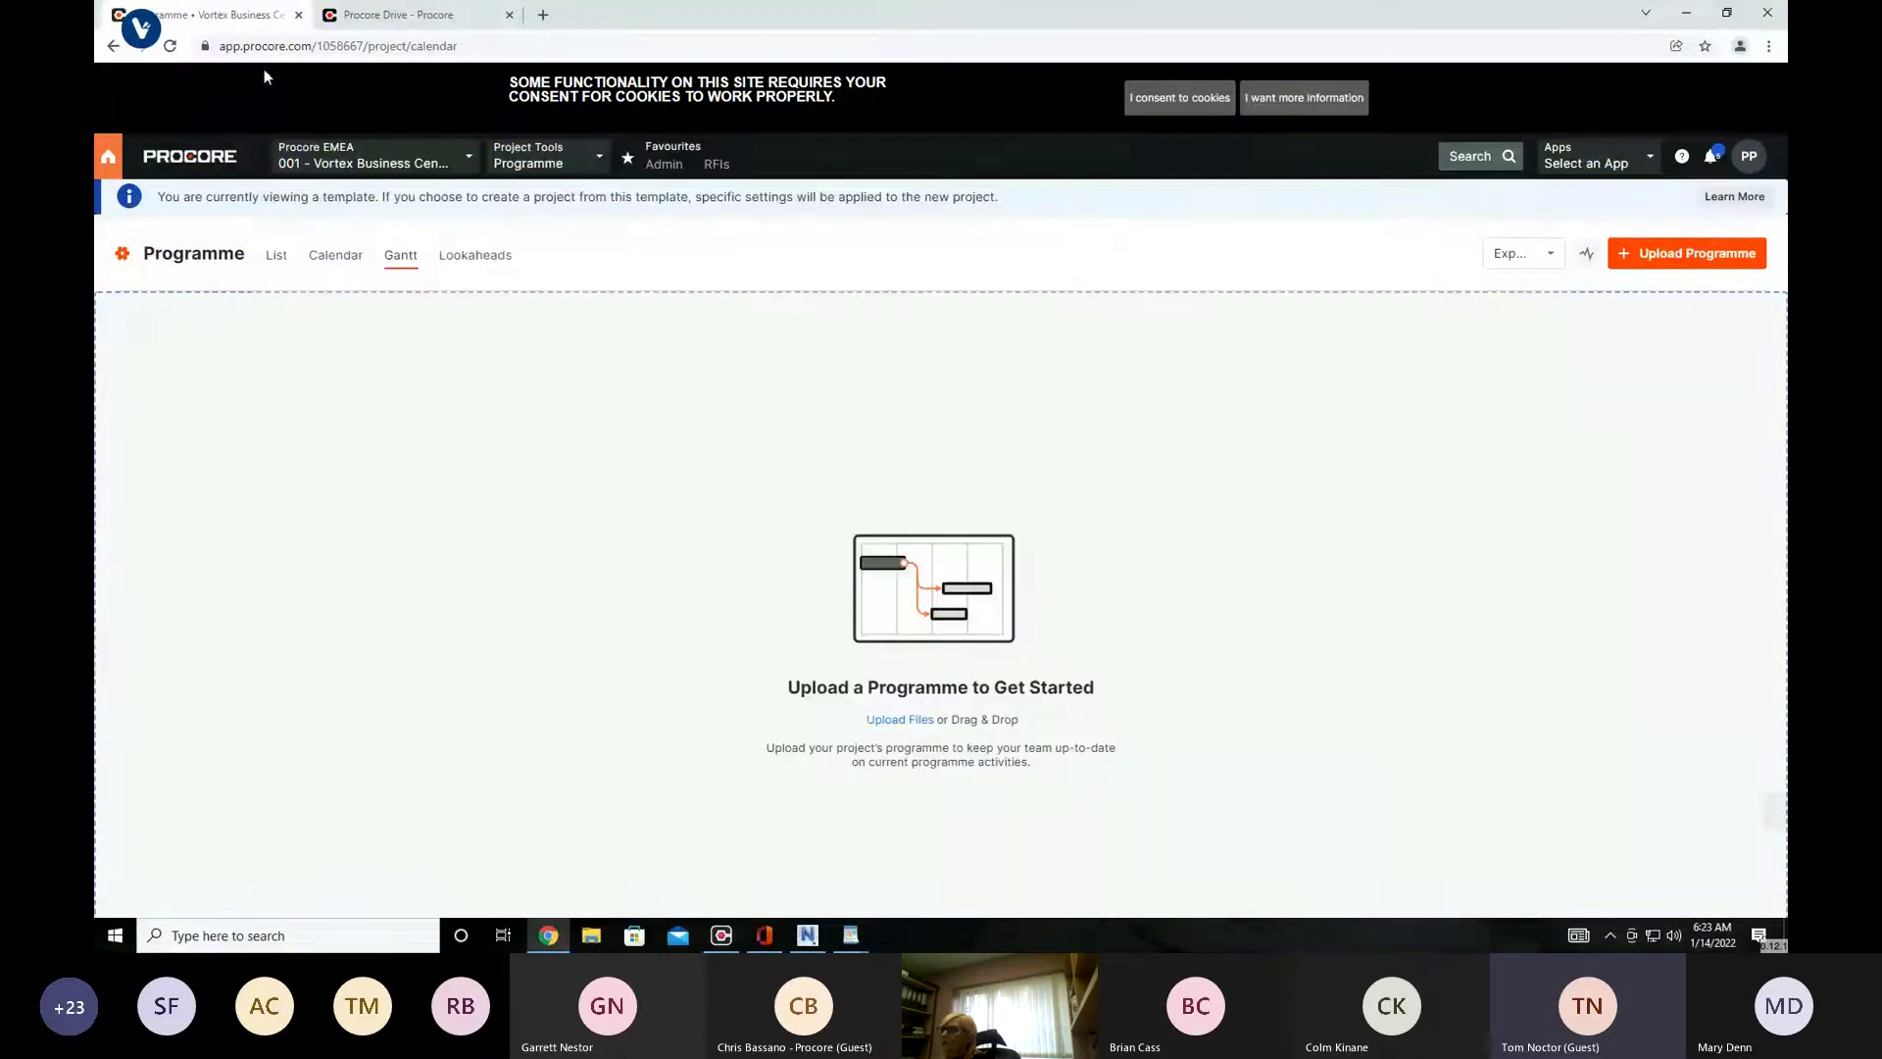
{"action": "left_click", "coordinate": [170, 49]}
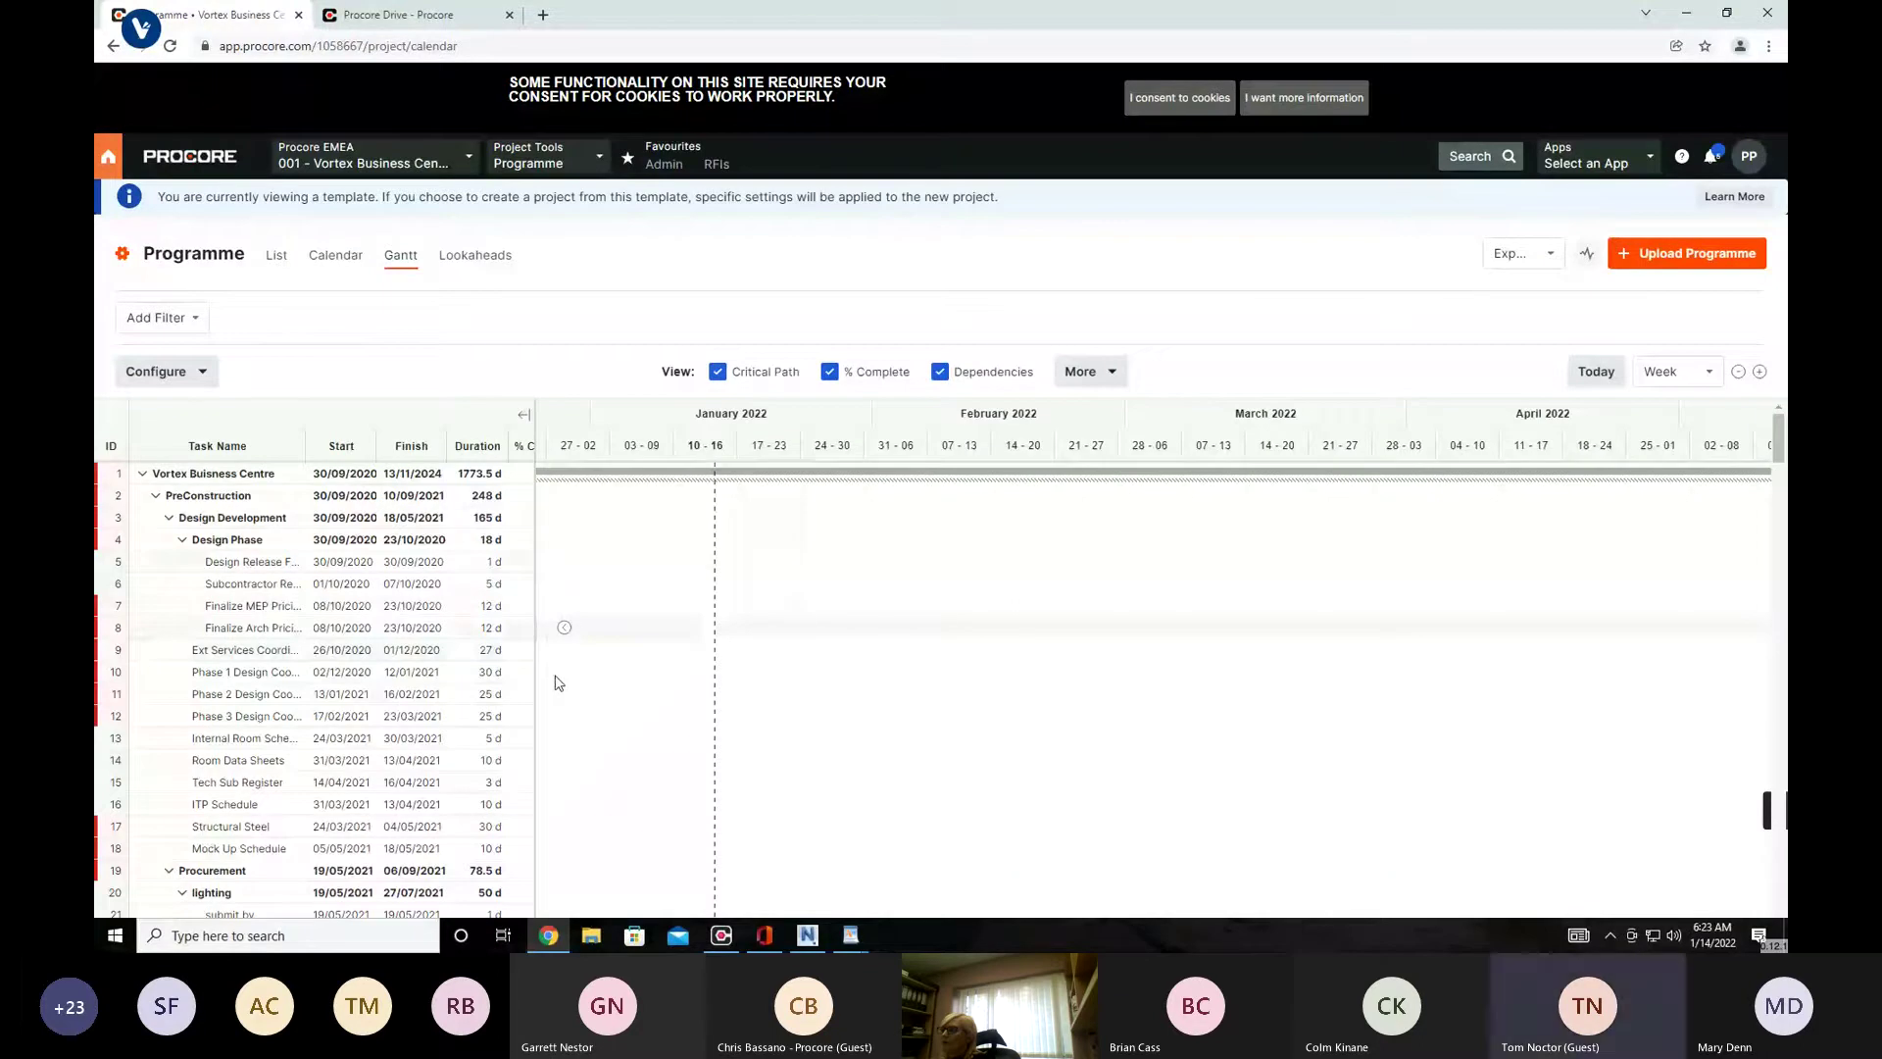
Switch to Procore Drive, view the Vortex Business Centre documents folder, and return to the Programme Gantt chart in Chrome
{"action": "left_click", "coordinate": [721, 933]}
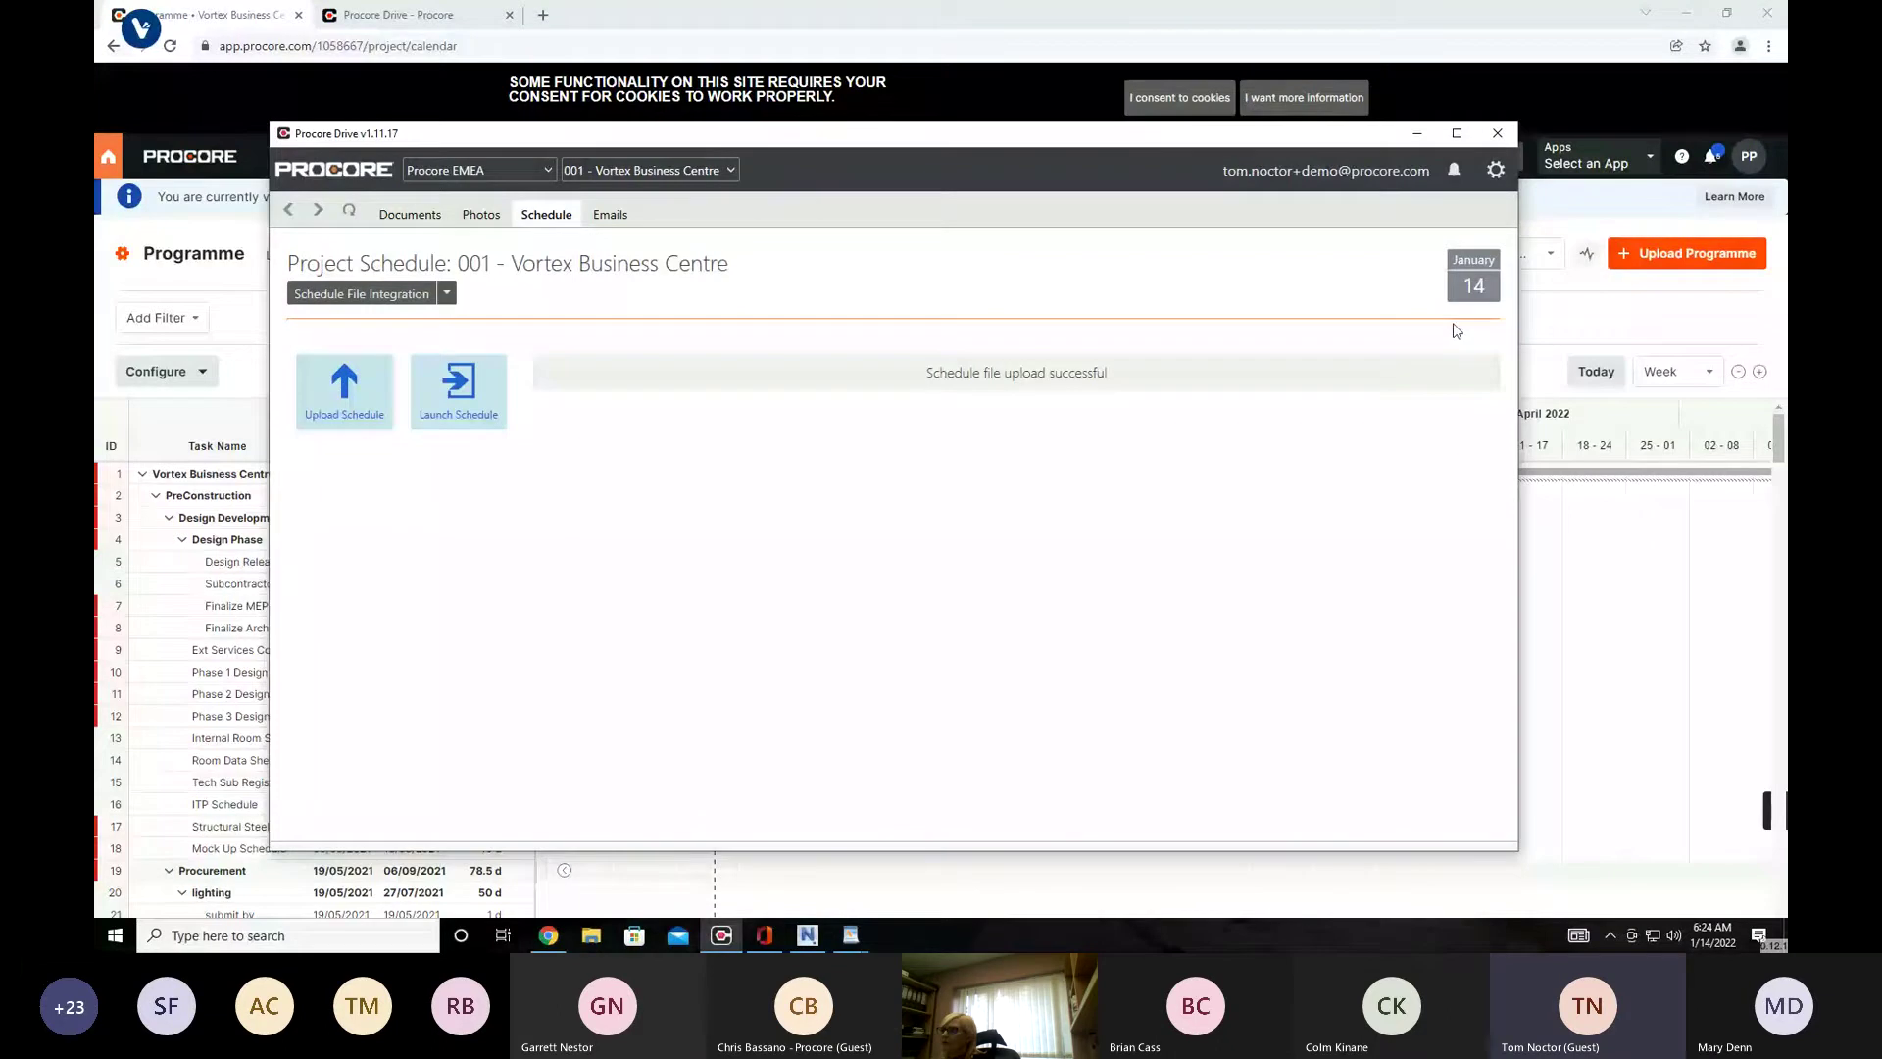
{"action": "left_click", "coordinate": [424, 230]}
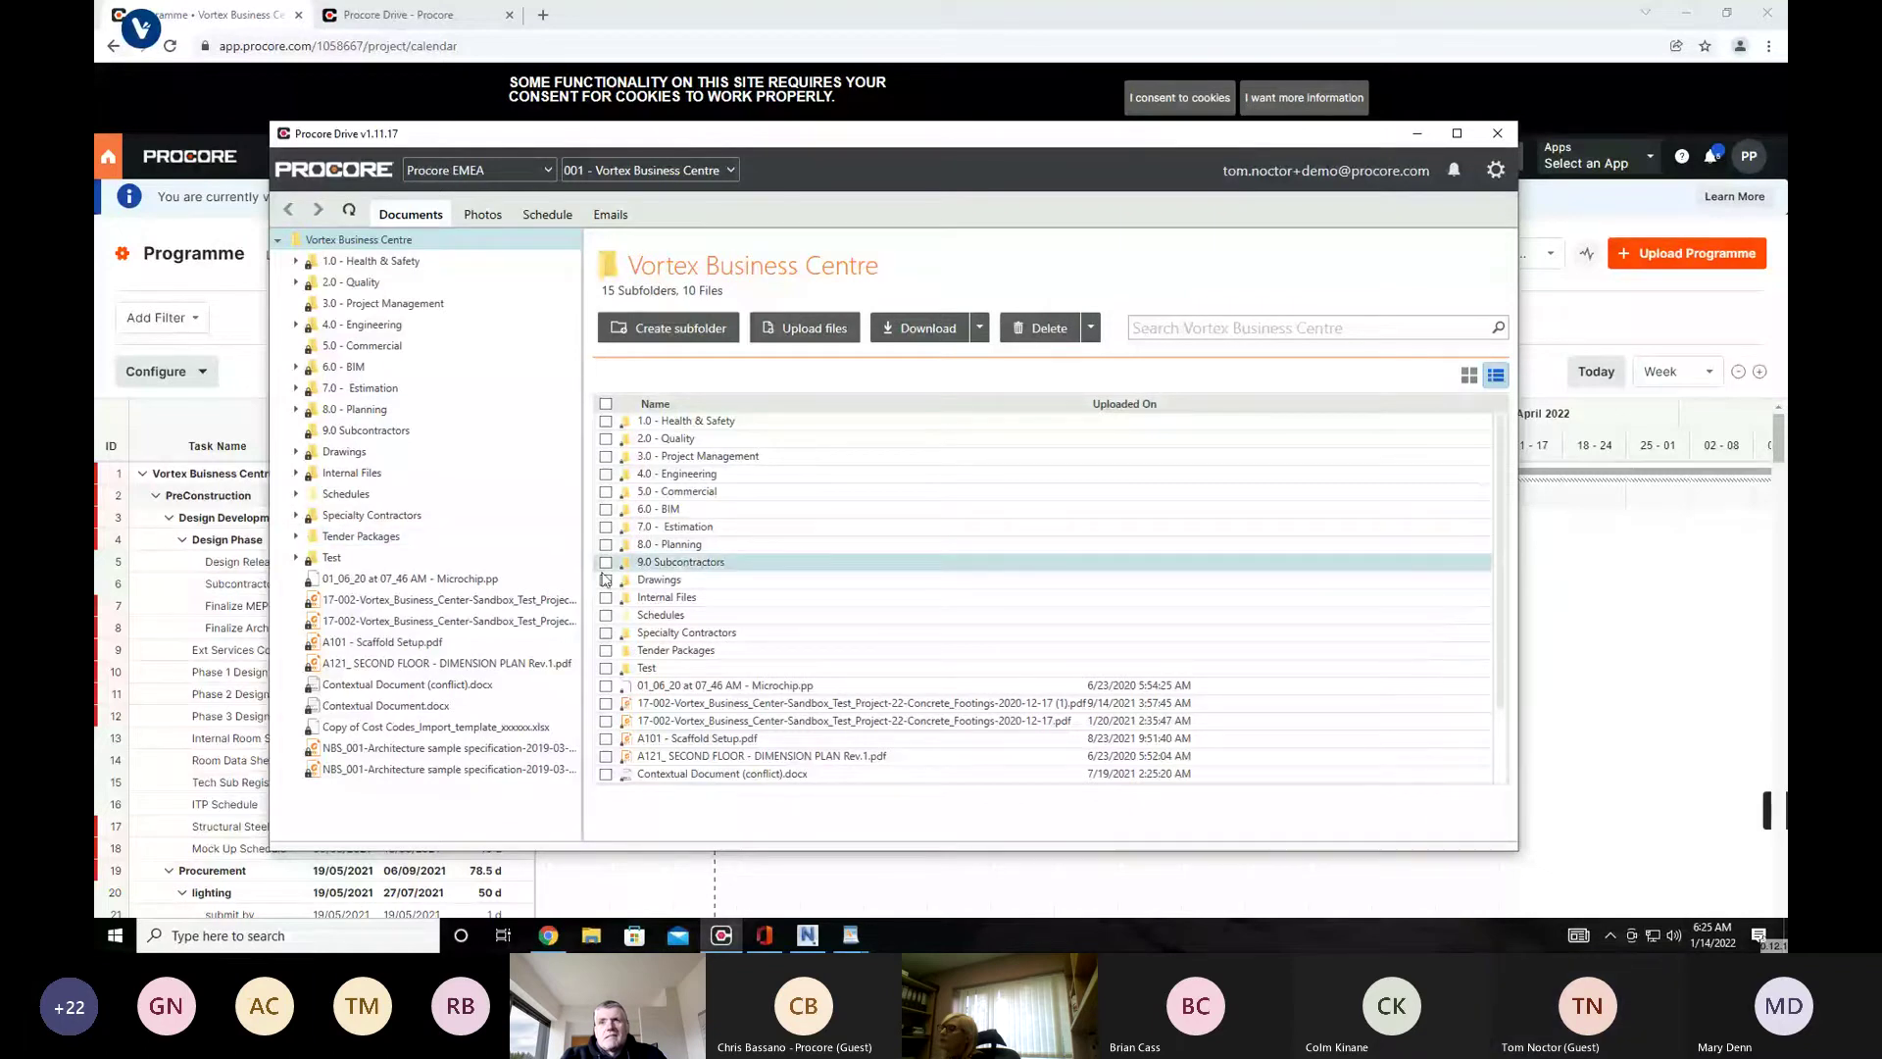
{"action": "left_click", "coordinate": [1618, 660]}
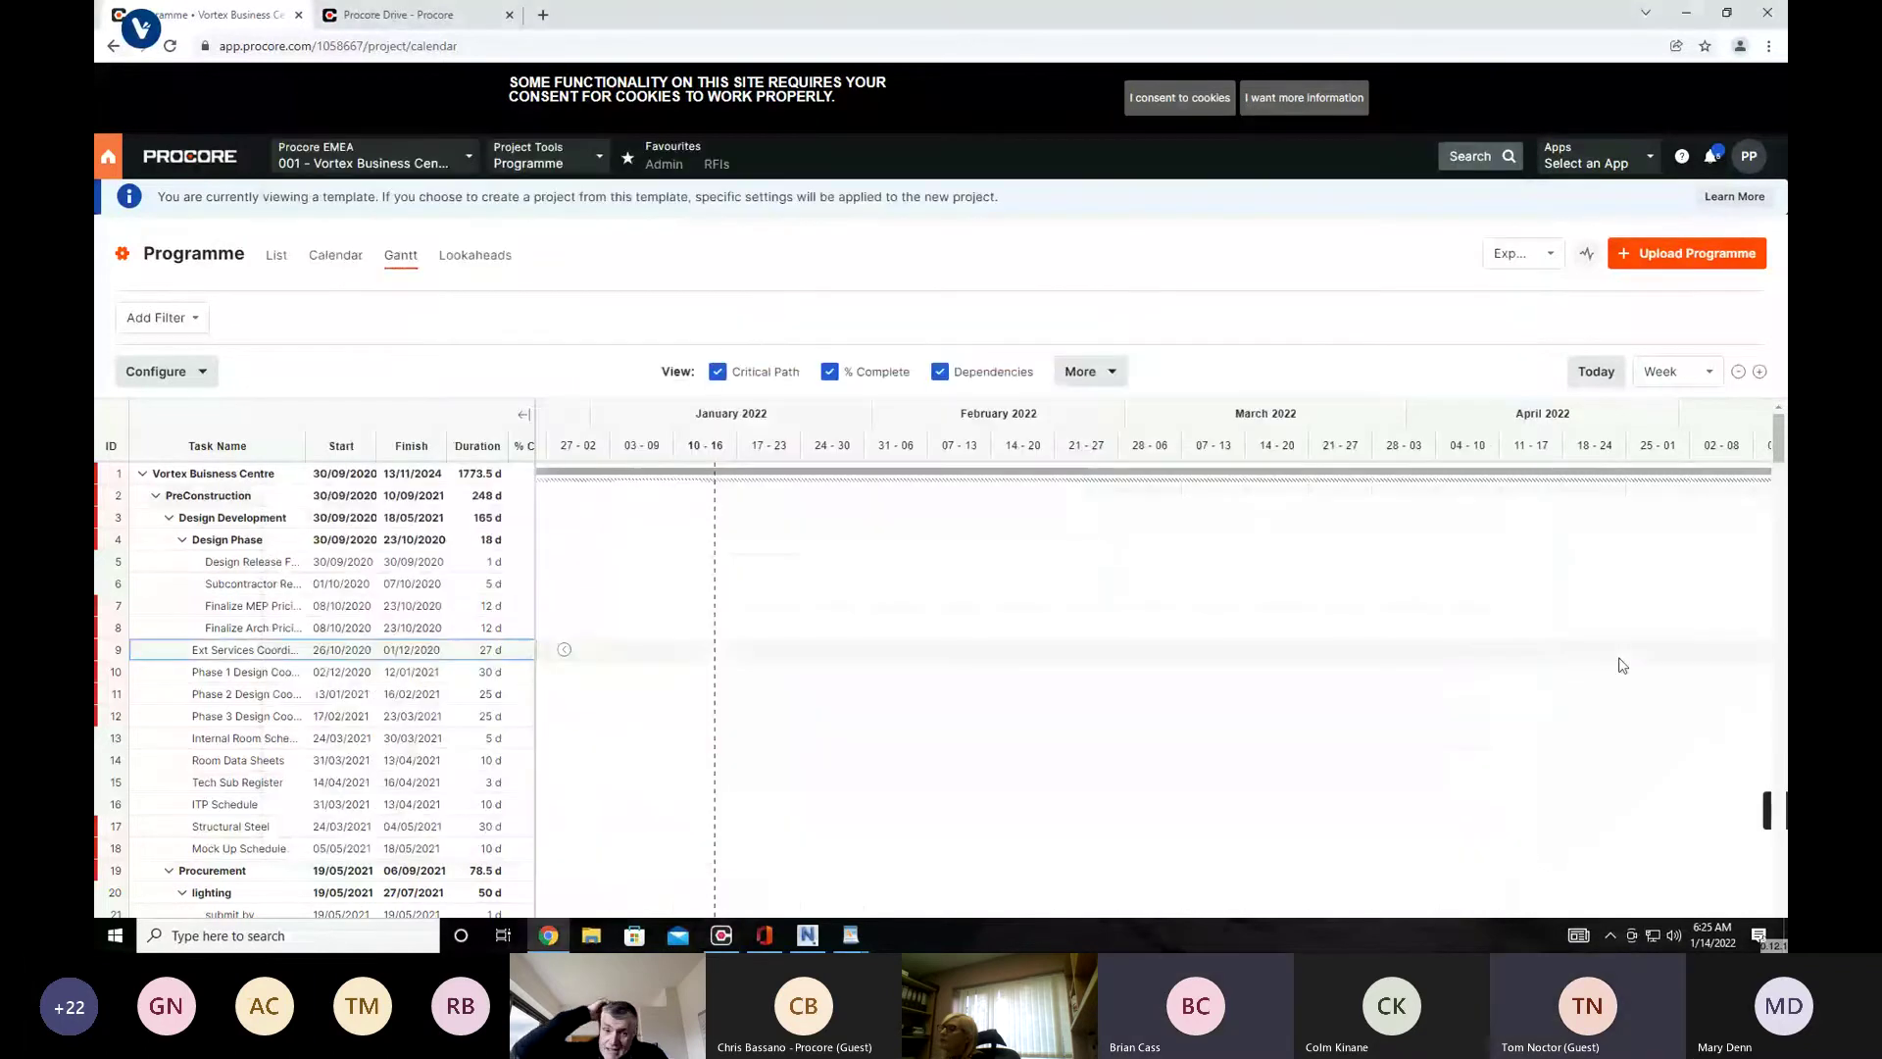
{"action": "left_click", "coordinate": [1621, 660]}
{"action": "left_click", "coordinate": [1621, 660]}
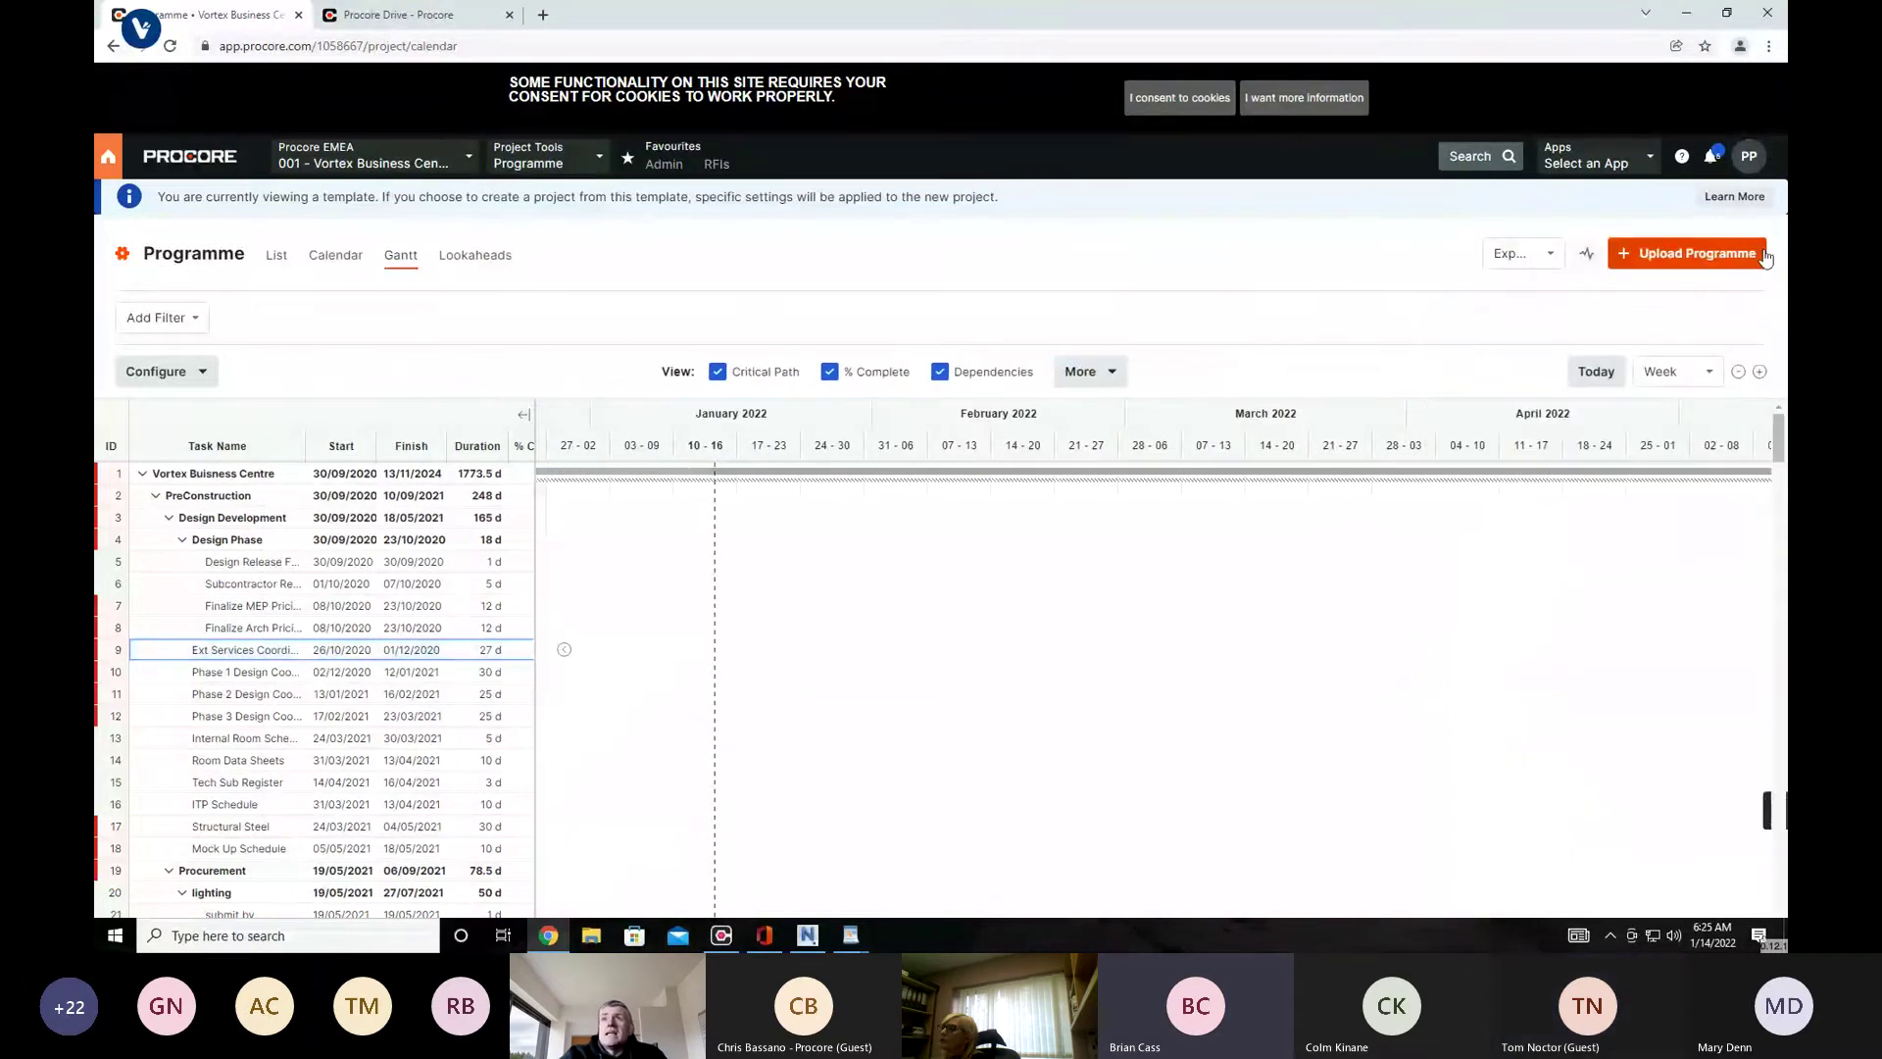